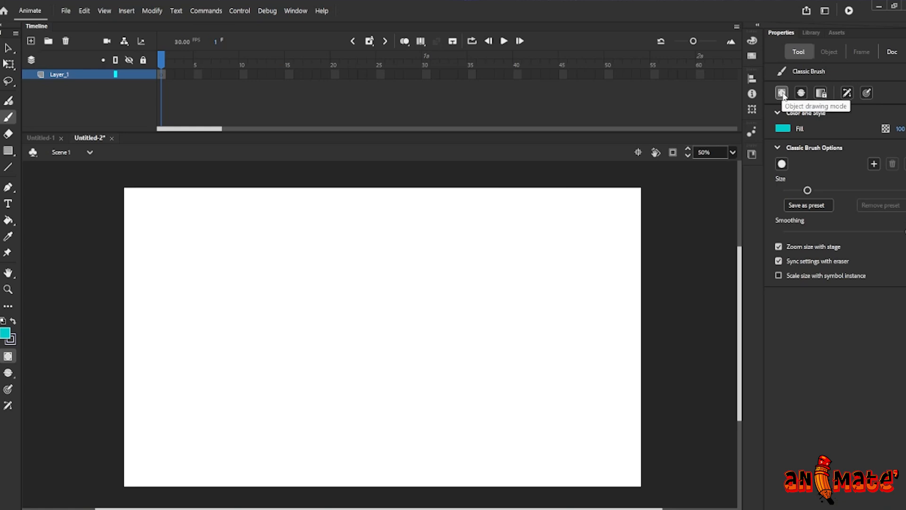
# Toggle object drawing mode and delete the existing vertical brush stroke on the stage
pyautogui.click(780, 95)
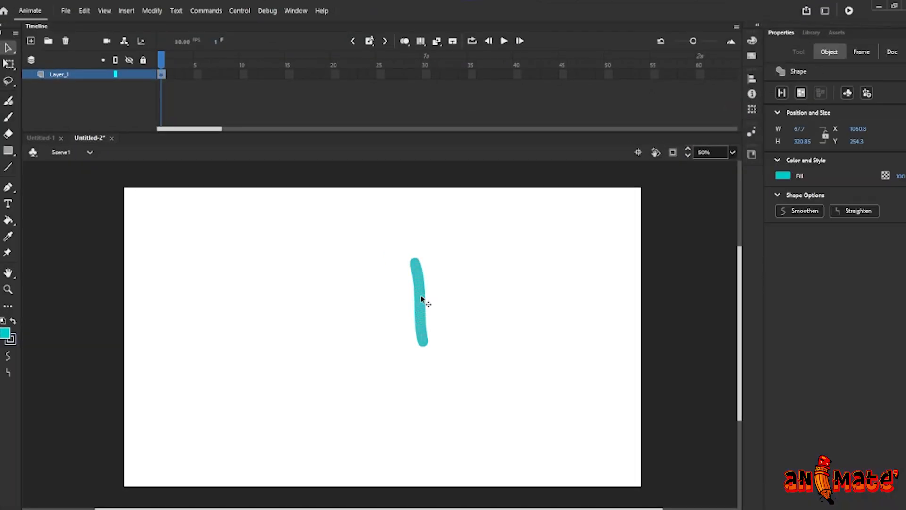
pyautogui.click(427, 301)
pyautogui.moveTo(393, 240)
pyautogui.mouseDown()
pyautogui.moveTo(409, 315)
pyautogui.moveTo(445, 349)
pyautogui.mouseUp()
pyautogui.press('Delete')
# Switch to the Classic Brush and paint a gently curved horizontal stroke as a drawing object, about 890 px wide
pyautogui.press('b')
pyautogui.press('v')
pyautogui.press('b')
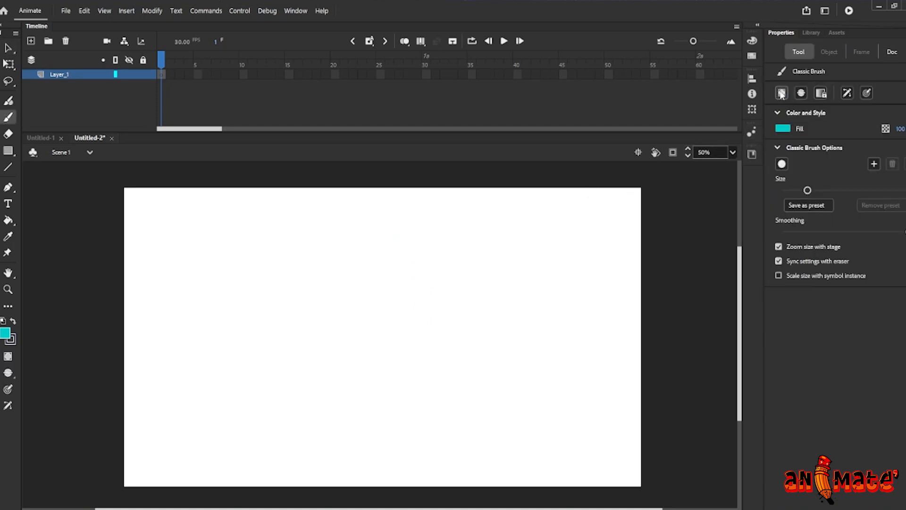
pyautogui.moveTo(264, 340); pyautogui.dragTo(498, 333)
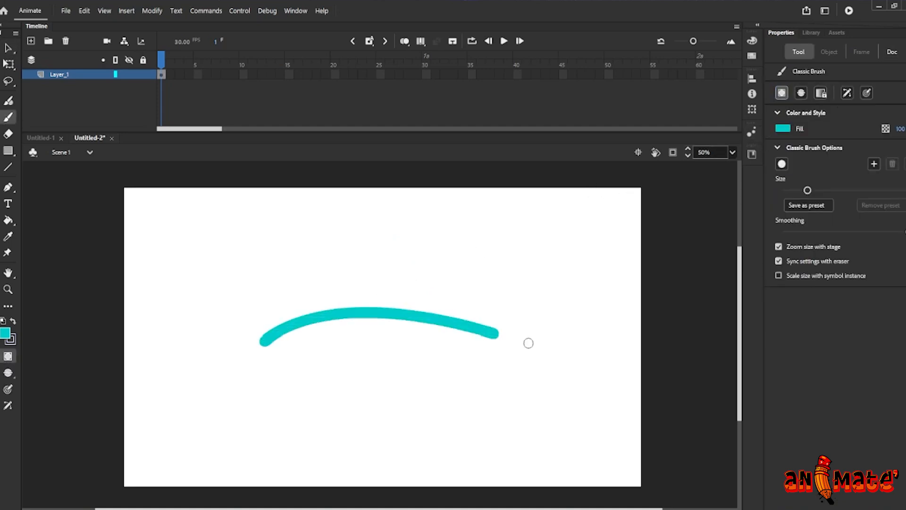
# Select the curved drawing object and move it to about X 558, Y 367
pyautogui.press('v')
pyautogui.click(378, 315)
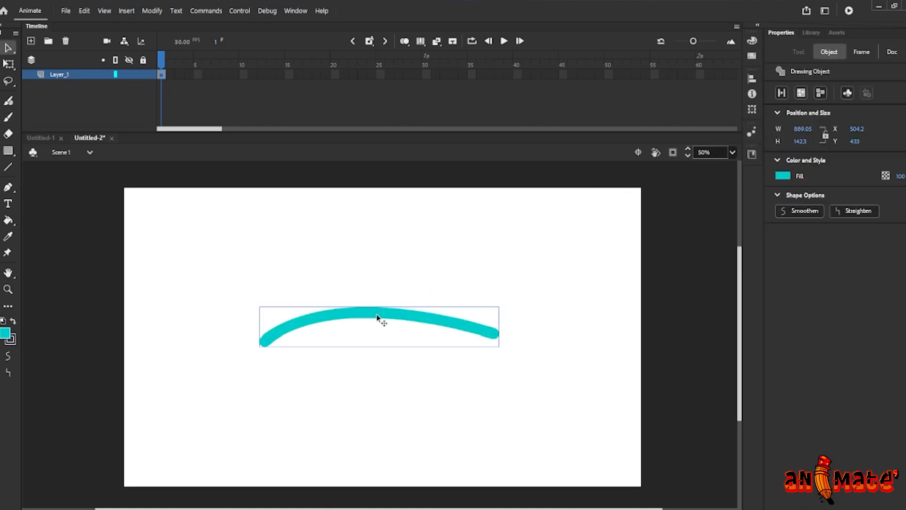
pyautogui.moveTo(369, 314)
pyautogui.mouseDown()
pyautogui.moveTo(373, 292)
pyautogui.moveTo(348, 288)
pyautogui.moveTo(355, 290)
pyautogui.mouseUp()
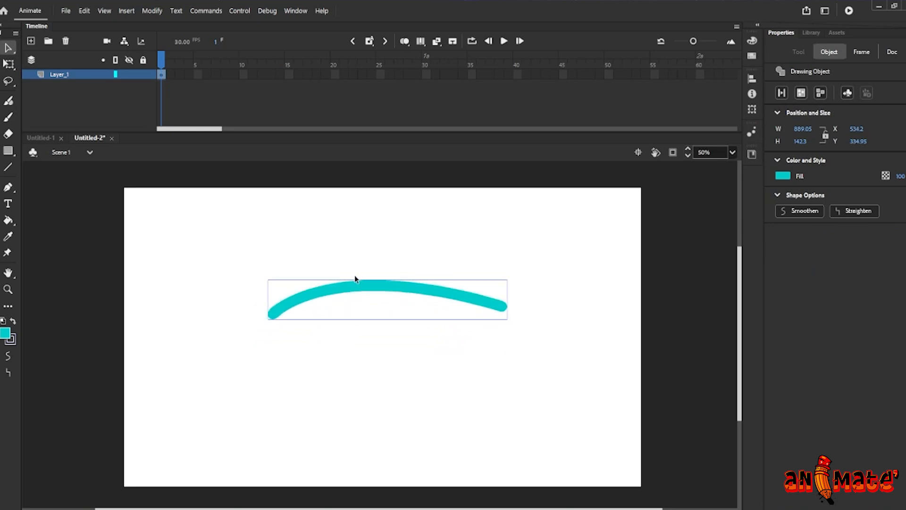
pyautogui.moveTo(285, 299)
pyautogui.mouseDown()
pyautogui.moveTo(364, 249)
pyautogui.moveTo(271, 340)
pyautogui.moveTo(339, 297)
pyautogui.mouseUp()
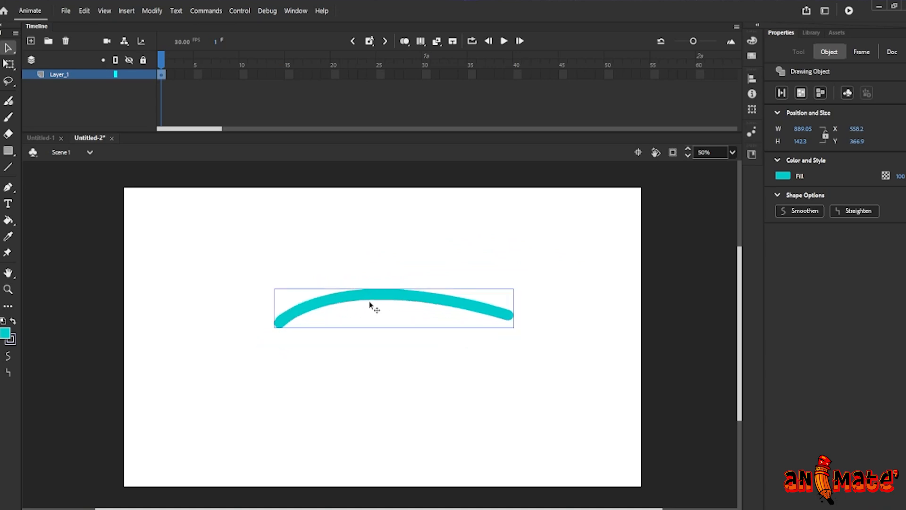
# Break Apart the curved drawing object into a plain shape
pyautogui.rightClick(397, 298)
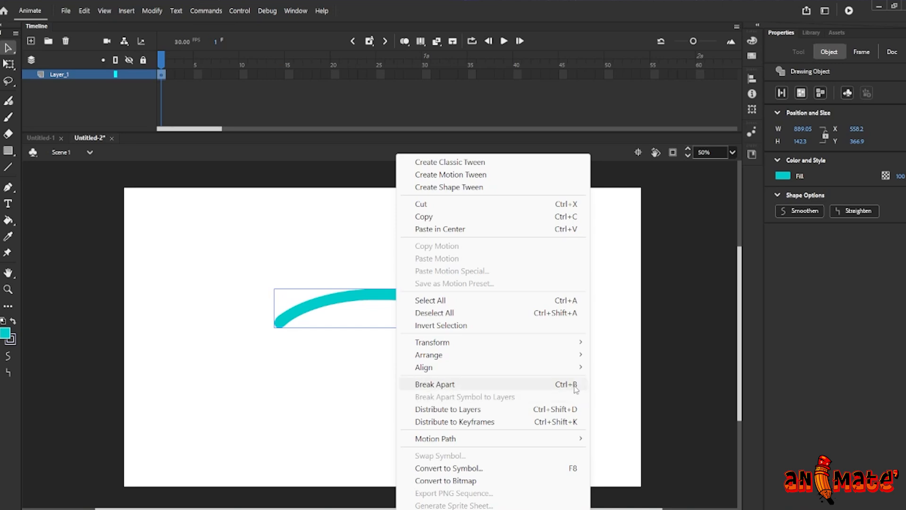
pyautogui.click(508, 384)
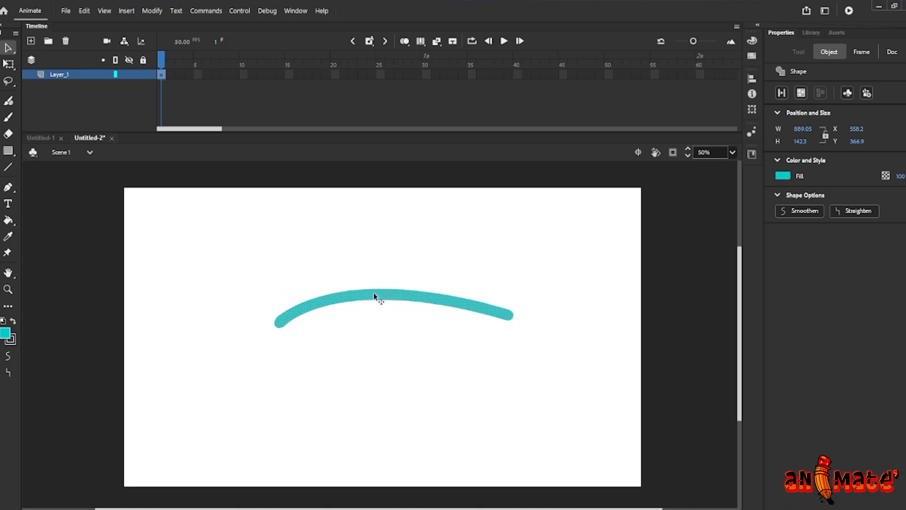
# Reshape the curved stroke by pulling its upper edge up into a tall hump
pyautogui.click(377, 269)
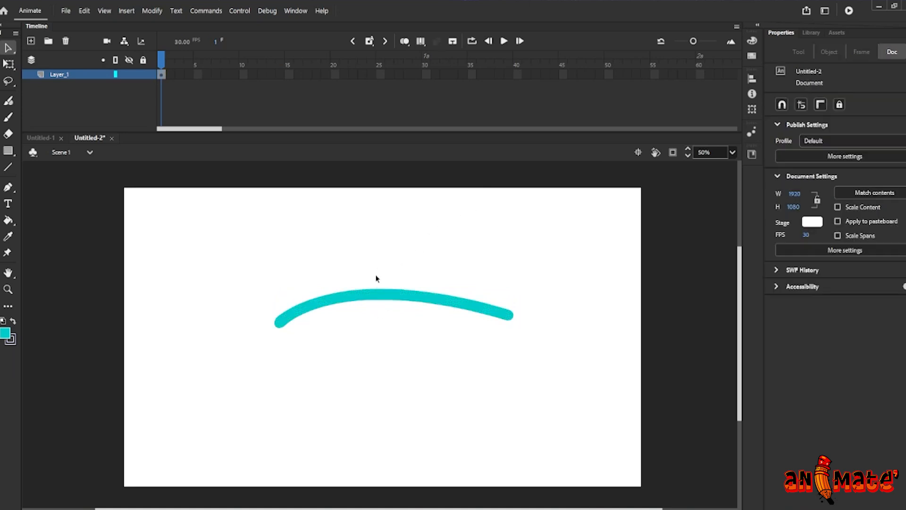
pyautogui.moveTo(372, 288); pyautogui.dragTo(376, 262)
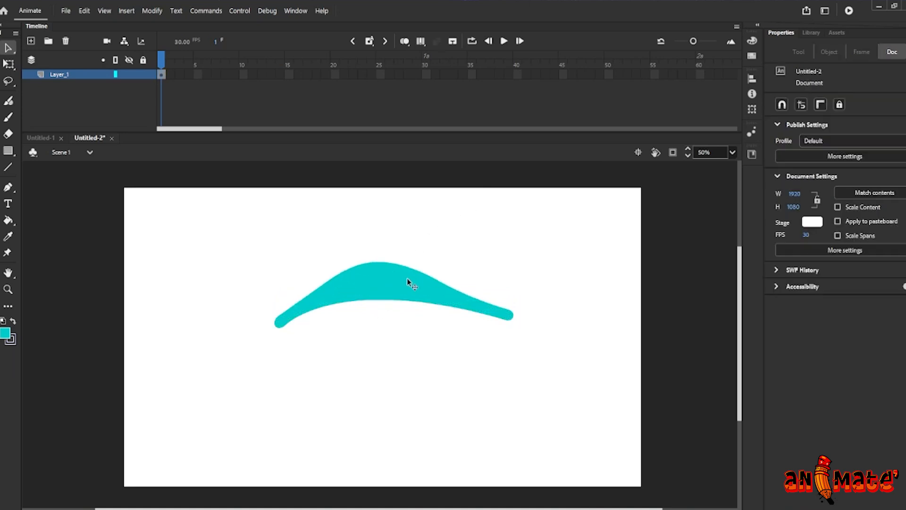
pyautogui.moveTo(400, 295)
pyautogui.mouseDown()
pyautogui.moveTo(395, 324)
pyautogui.moveTo(400, 300)
pyautogui.moveTo(438, 262)
pyautogui.mouseUp()
pyautogui.click(405, 328)
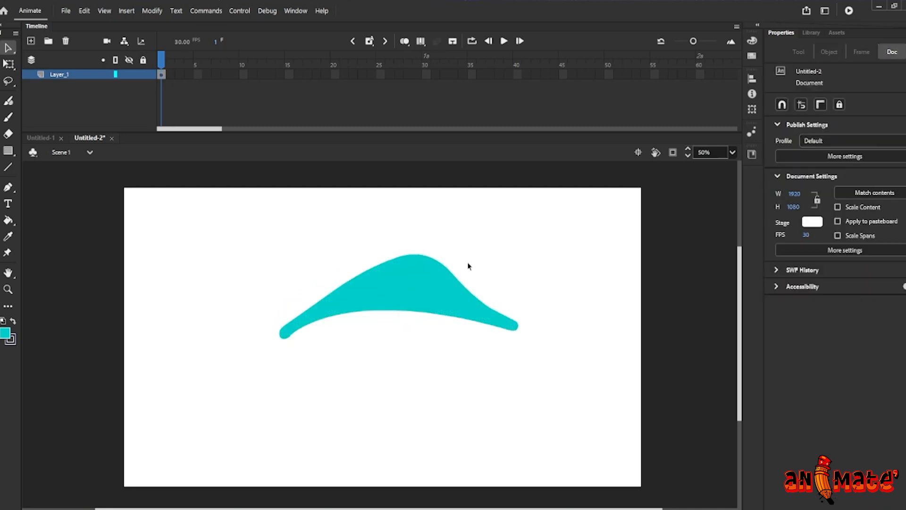
# Select the whole reshaped stroke and delete it
pyautogui.moveTo(264, 232)
pyautogui.mouseDown()
pyautogui.moveTo(344, 295)
pyautogui.moveTo(517, 397)
pyautogui.mouseUp()
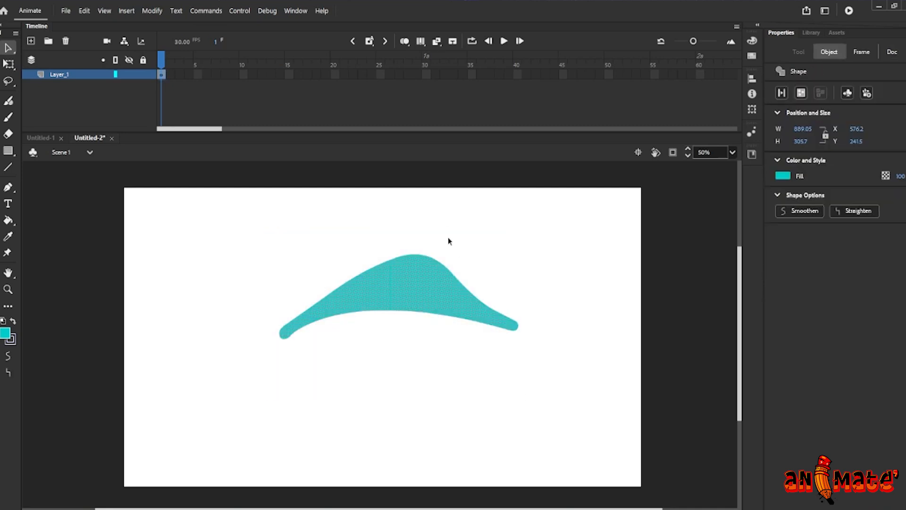
pyautogui.press('Delete')
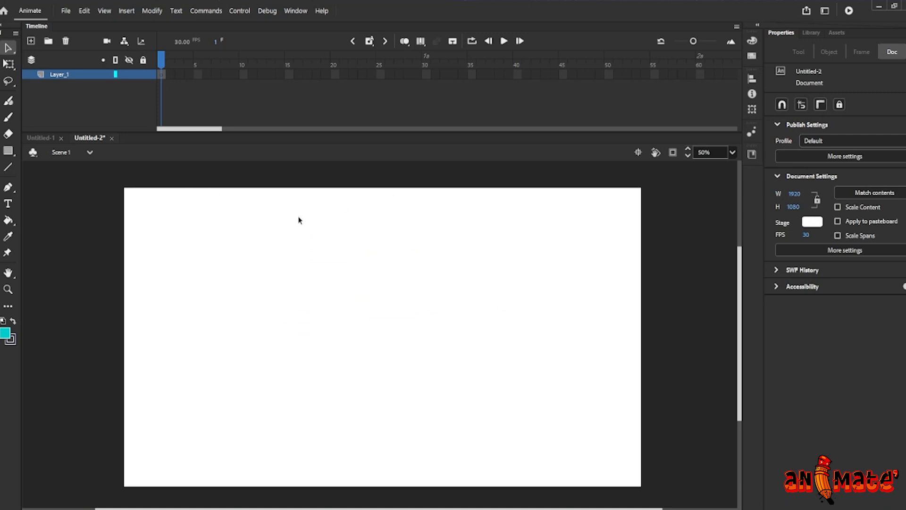
pyautogui.press('b')
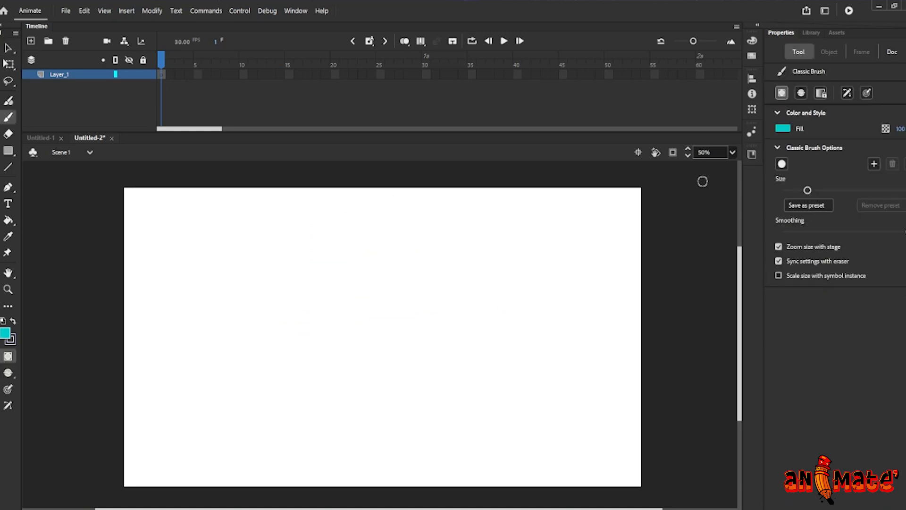
pyautogui.click(805, 94)
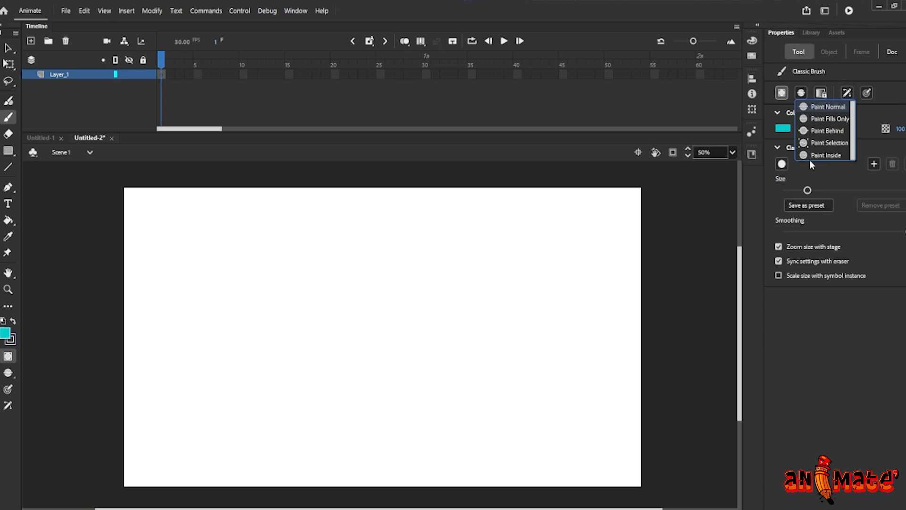
pyautogui.moveTo(358, 264)
pyautogui.mouseDown()
pyautogui.moveTo(449, 319)
pyautogui.moveTo(475, 353)
pyautogui.mouseUp()
pyautogui.hotkey('ctrl', 'z')
# Draw an oval with the Oval tool, about 244 by 334 px, right of the stage centre
pyautogui.press('o')
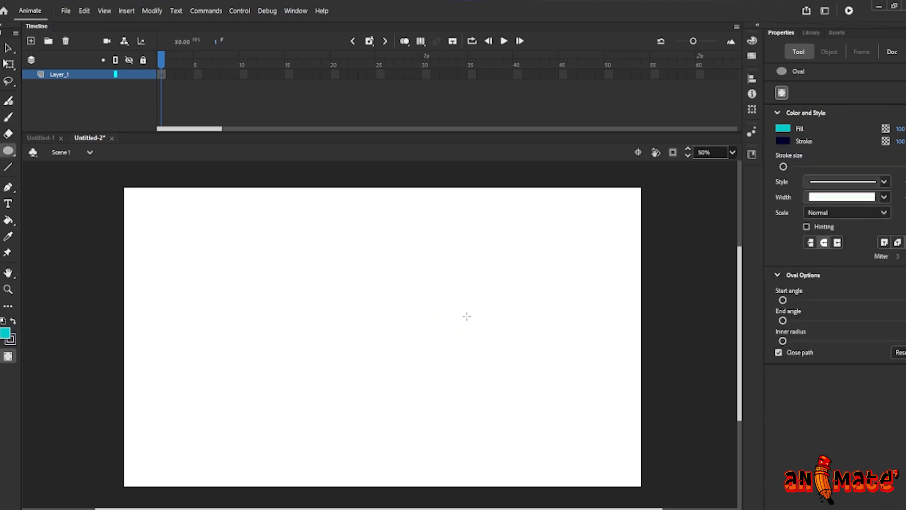
pyautogui.moveTo(430, 266); pyautogui.dragTo(497, 351)
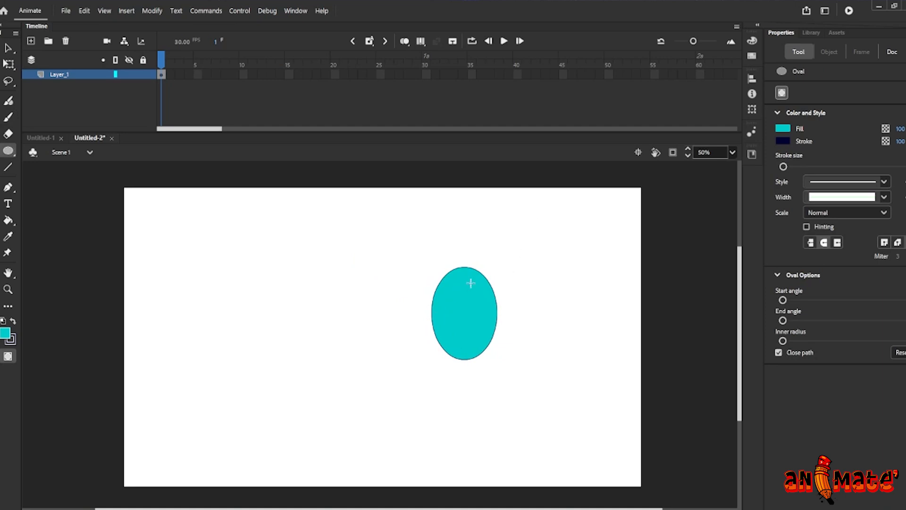
# Select the oval drawing object and Break Apart it into a shape
pyautogui.press('v')
pyautogui.click(462, 268)
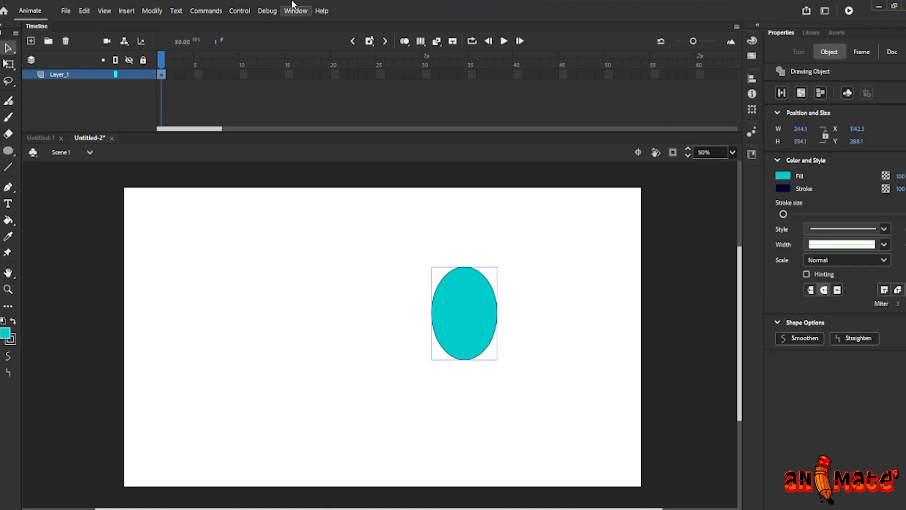
pyautogui.rightClick(462, 314)
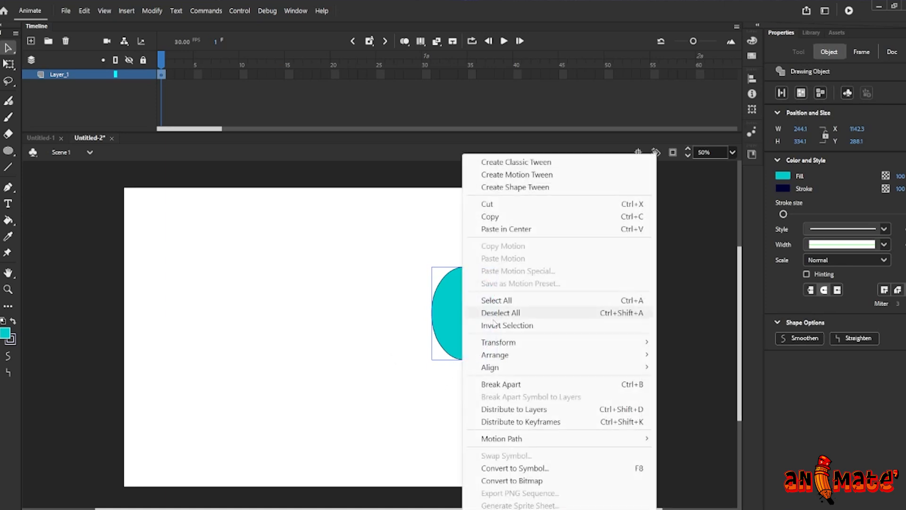
pyautogui.click(510, 382)
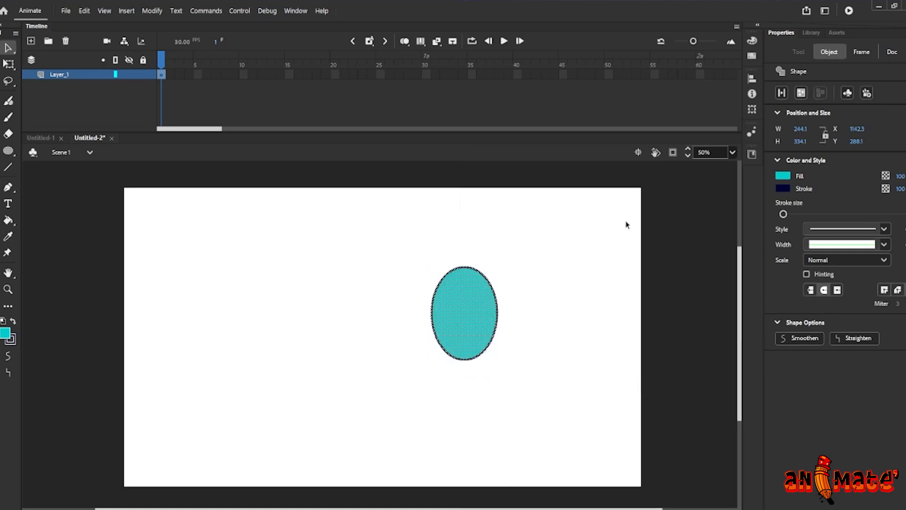
# Select the oval's outline stroke and delete it, leaving only the fill
pyautogui.click(504, 283)
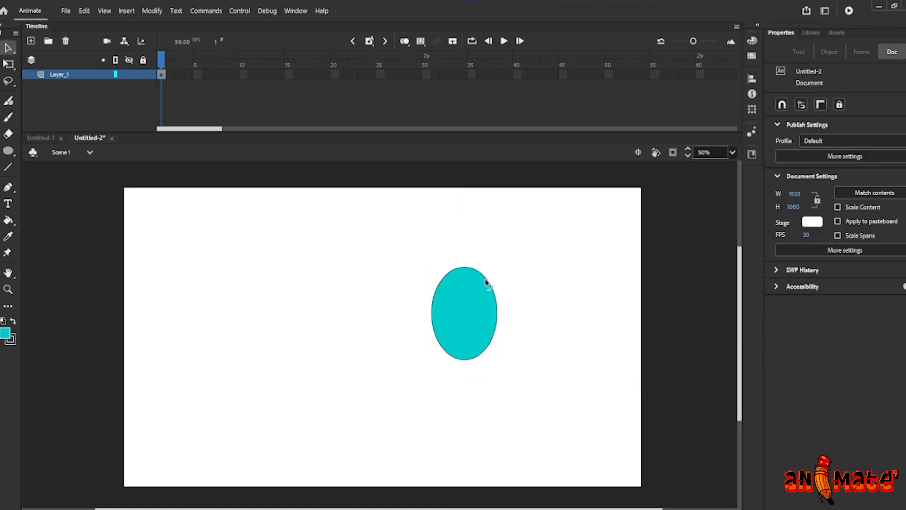
pyautogui.click(489, 282)
pyautogui.press('Delete')
pyautogui.click(472, 297)
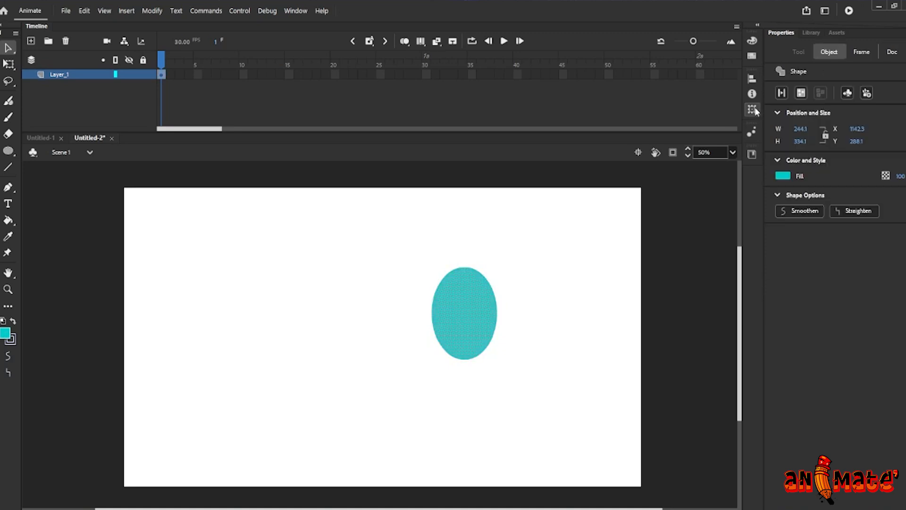
# Switch to the Classic Brush with object drawing off and set the brush mode to Paint Normal
pyautogui.press('b')
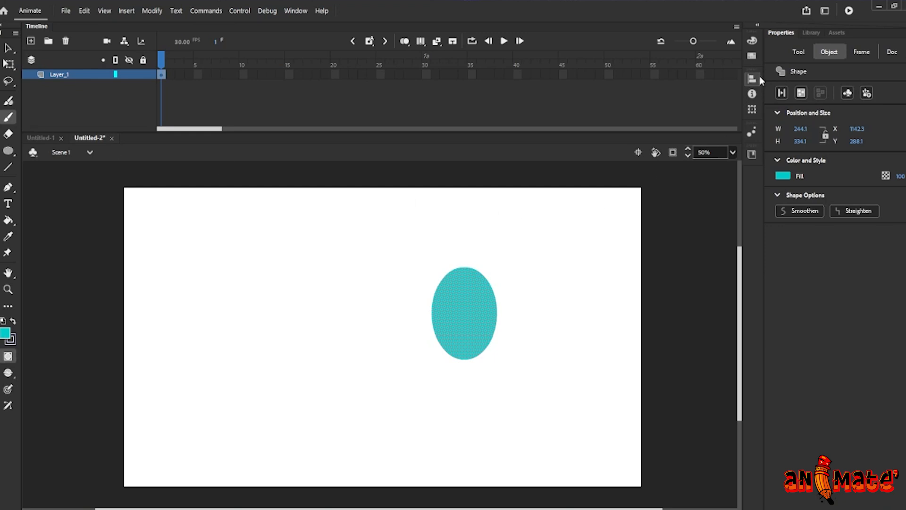
pyautogui.click(798, 52)
pyautogui.click(782, 94)
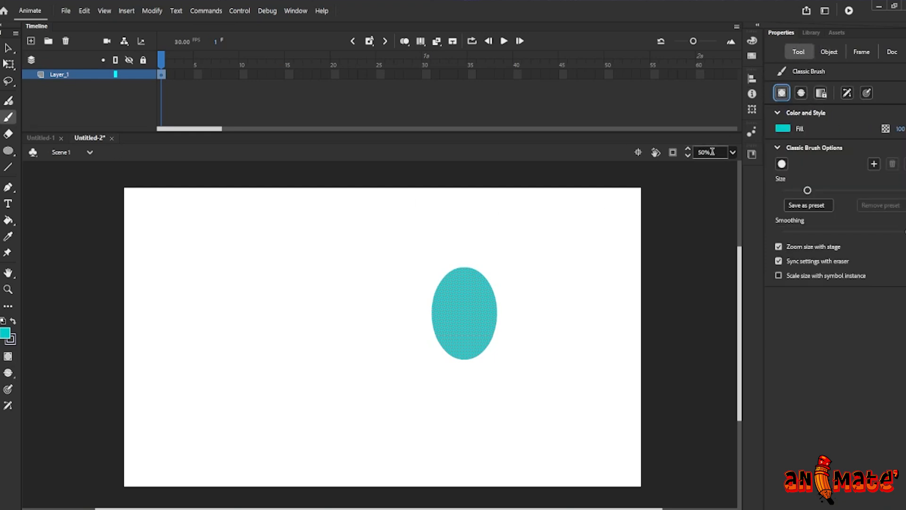
pyautogui.click(782, 94)
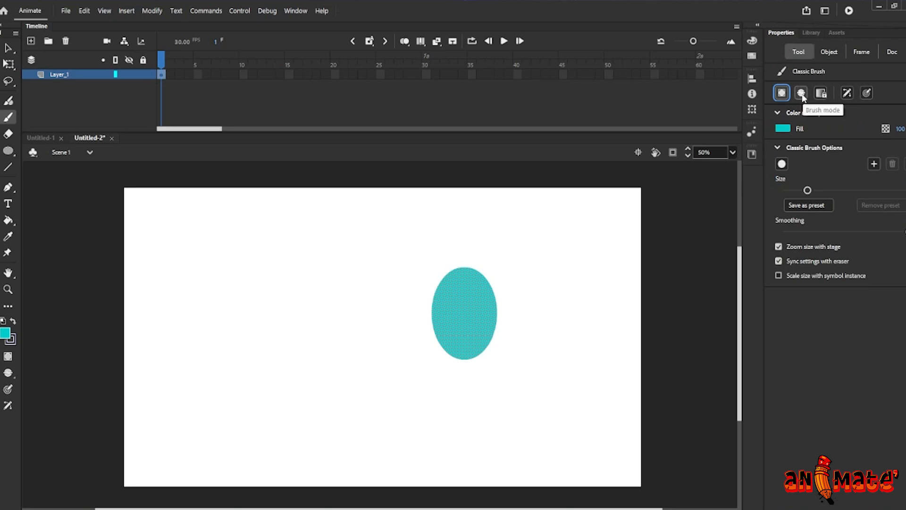
pyautogui.click(801, 93)
pyautogui.click(824, 107)
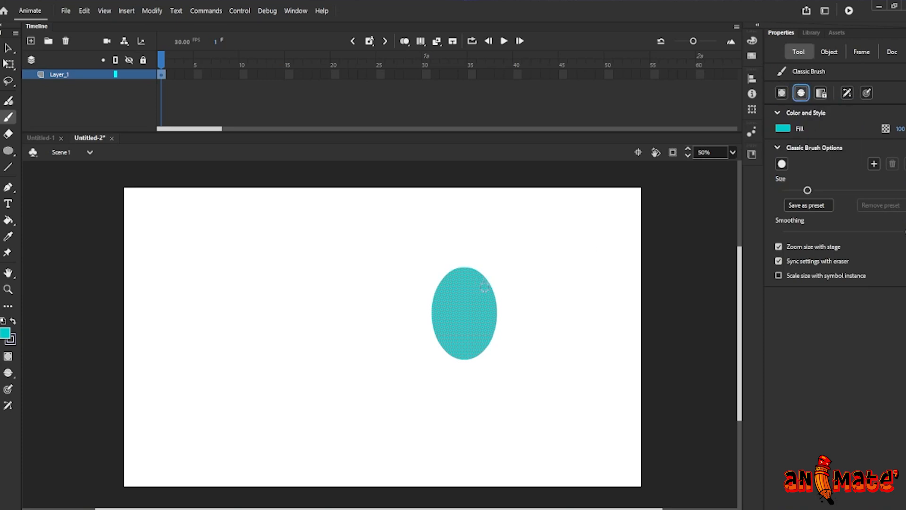
# Set the brush fill color to black from the swatches
pyautogui.click(5, 333)
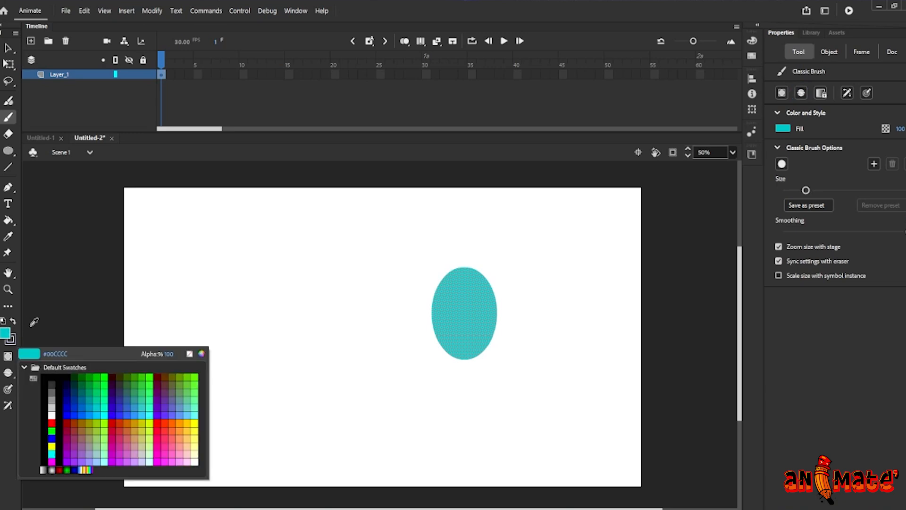
pyautogui.click(66, 378)
pyautogui.click(332, 291)
pyautogui.hotkey('ctrl', 'z')
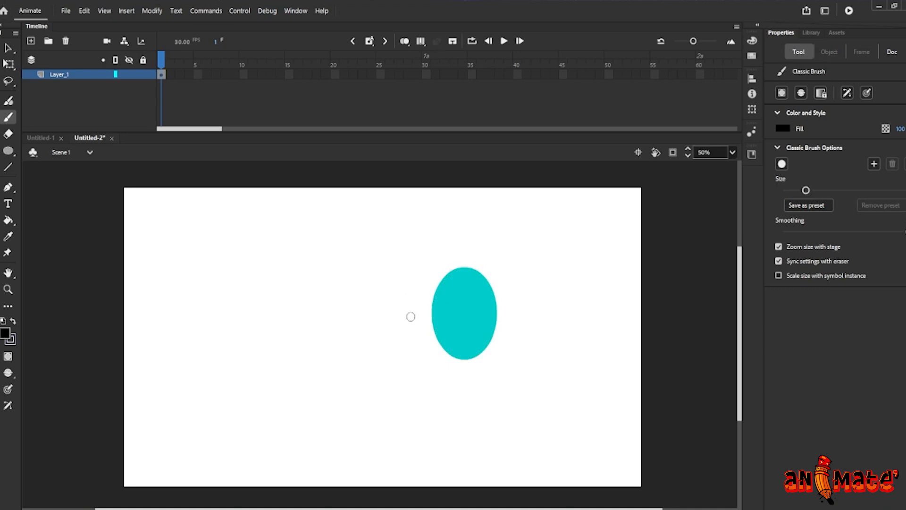
# Paint several black strokes across and over the oval in Paint Normal mode
pyautogui.moveTo(423, 317); pyautogui.dragTo(520, 295)
pyautogui.moveTo(414, 348)
pyautogui.mouseDown()
pyautogui.moveTo(512, 312)
pyautogui.moveTo(519, 323)
pyautogui.mouseUp()
pyautogui.moveTo(413, 312); pyautogui.dragTo(505, 277)
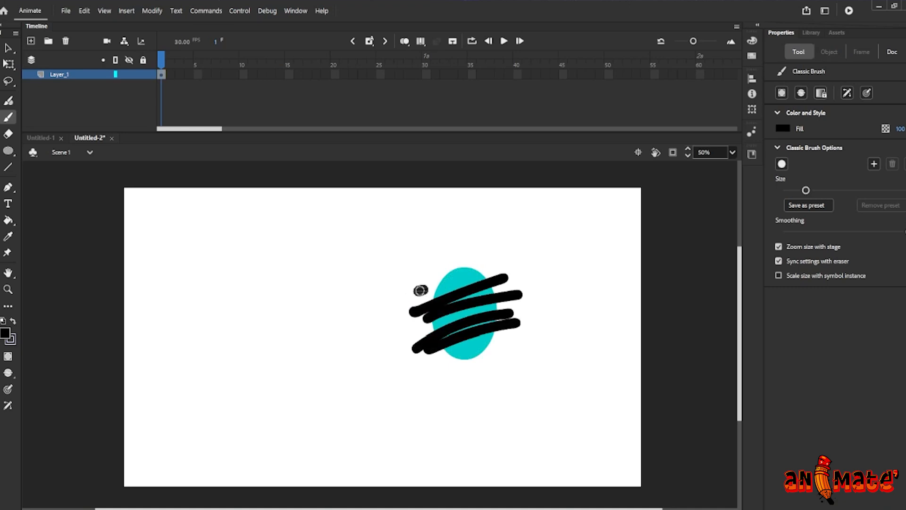
pyautogui.moveTo(419, 290); pyautogui.dragTo(515, 268)
pyautogui.moveTo(444, 357); pyautogui.dragTo(507, 330)
pyautogui.moveTo(406, 291); pyautogui.dragTo(437, 379)
pyautogui.moveTo(446, 288); pyautogui.dragTo(473, 368)
pyautogui.moveTo(484, 281); pyautogui.dragTo(491, 328)
# Undo the black strokes painted over the oval
pyautogui.hotkey('ctrl', 'z')
pyautogui.hotkey('ctrl', 'z')
pyautogui.hotkey('ctrl', 'z')
pyautogui.hotkey('ctrl', 'z')
pyautogui.hotkey('ctrl', 'z')
pyautogui.hotkey('ctrl', 'z')
pyautogui.hotkey('ctrl', 'z')
pyautogui.hotkey('ctrl', 'z')
pyautogui.hotkey('ctrl', 'z')
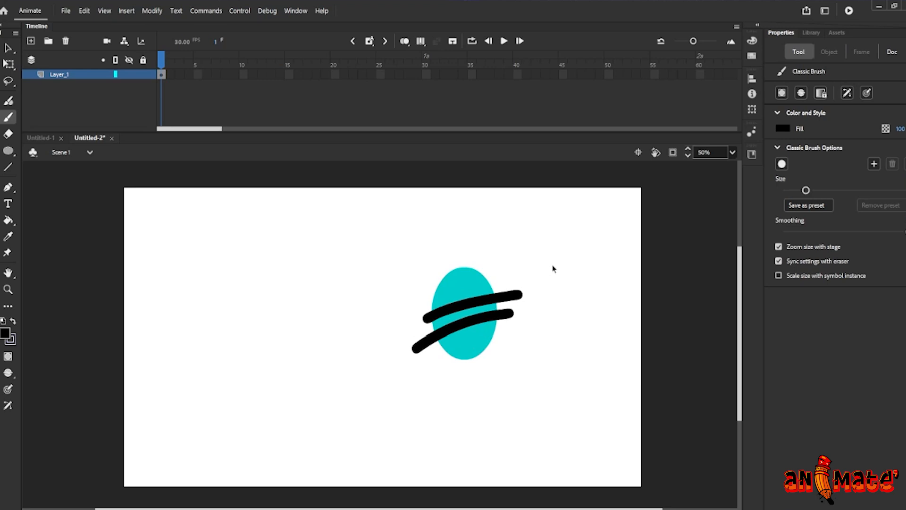
# Set the brush mode to Paint Fills Only and paint black strokes over the oval
pyautogui.click(801, 93)
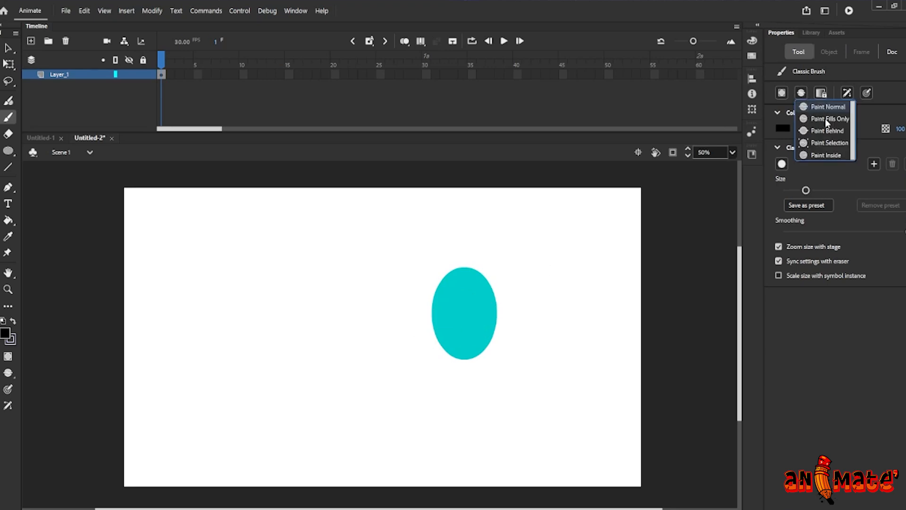
pyautogui.click(821, 121)
pyautogui.moveTo(419, 334)
pyautogui.mouseDown()
pyautogui.moveTo(466, 302)
pyautogui.moveTo(480, 331)
pyautogui.moveTo(495, 284)
pyautogui.mouseUp()
pyautogui.moveTo(451, 341)
pyautogui.mouseDown()
pyautogui.moveTo(458, 276)
pyautogui.moveTo(445, 323)
pyautogui.mouseUp()
pyautogui.moveTo(456, 283)
pyautogui.mouseDown()
pyautogui.moveTo(439, 295)
pyautogui.moveTo(437, 288)
pyautogui.moveTo(467, 344)
pyautogui.moveTo(496, 304)
pyautogui.moveTo(484, 277)
pyautogui.moveTo(461, 290)
pyautogui.moveTo(486, 294)
pyautogui.moveTo(454, 269)
pyautogui.moveTo(446, 355)
pyautogui.mouseUp()
pyautogui.moveTo(485, 292)
pyautogui.mouseDown()
pyautogui.moveTo(443, 277)
pyautogui.moveTo(455, 330)
pyautogui.moveTo(465, 307)
pyautogui.mouseUp()
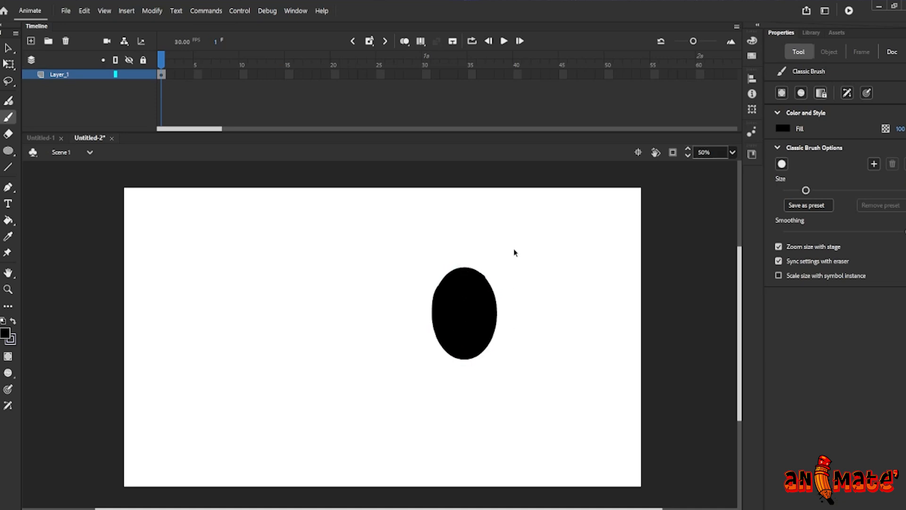
# Undo the strokes painted in Paint Fills Only mode
pyautogui.hotkey('ctrl', 'z')
pyautogui.hotkey('ctrl', 'z')
pyautogui.hotkey('ctrl', 'z')
pyautogui.hotkey('ctrl', 'z')
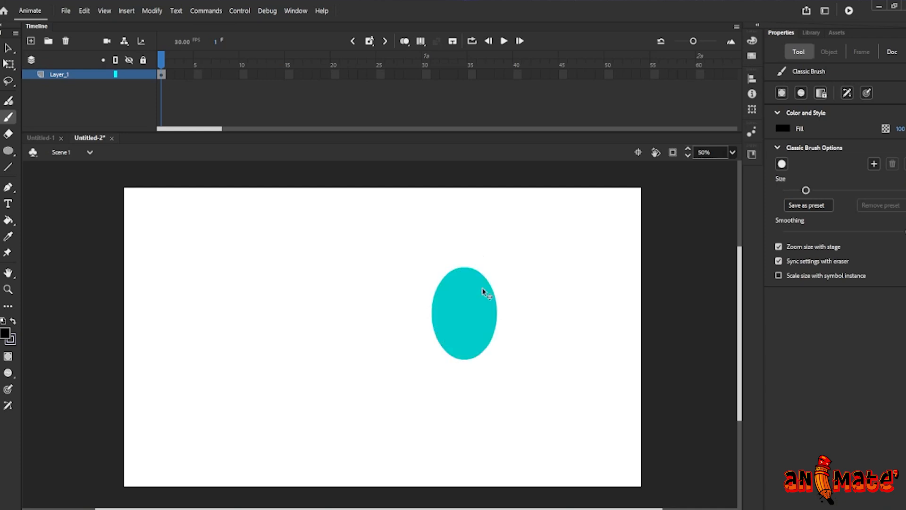
# Set the brush mode to Paint Behind and paint black strokes down the oval's upper-right edge
pyautogui.click(801, 93)
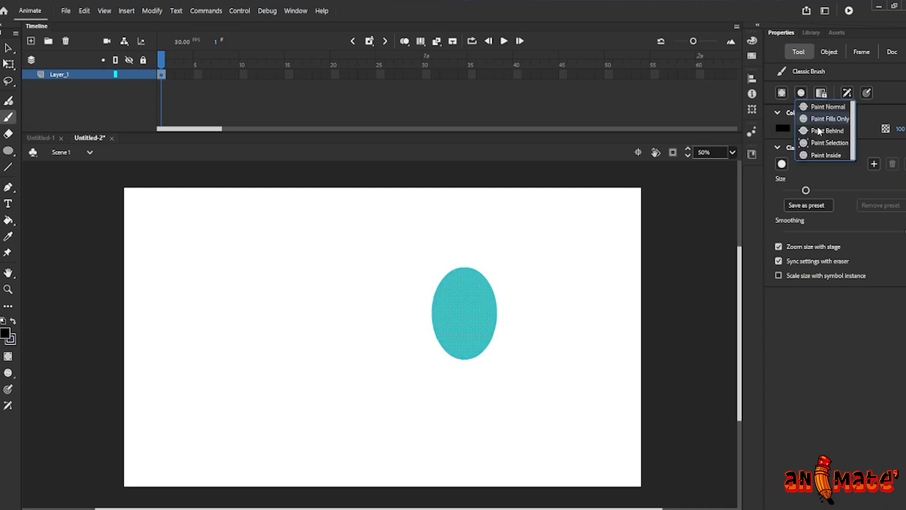
pyautogui.click(808, 128)
pyautogui.moveTo(461, 272)
pyautogui.mouseDown()
pyautogui.moveTo(489, 289)
pyautogui.moveTo(496, 332)
pyautogui.mouseUp()
pyautogui.moveTo(464, 274)
pyautogui.mouseDown()
pyautogui.moveTo(483, 345)
pyautogui.moveTo(490, 306)
pyautogui.moveTo(472, 280)
pyautogui.moveTo(484, 334)
pyautogui.mouseUp()
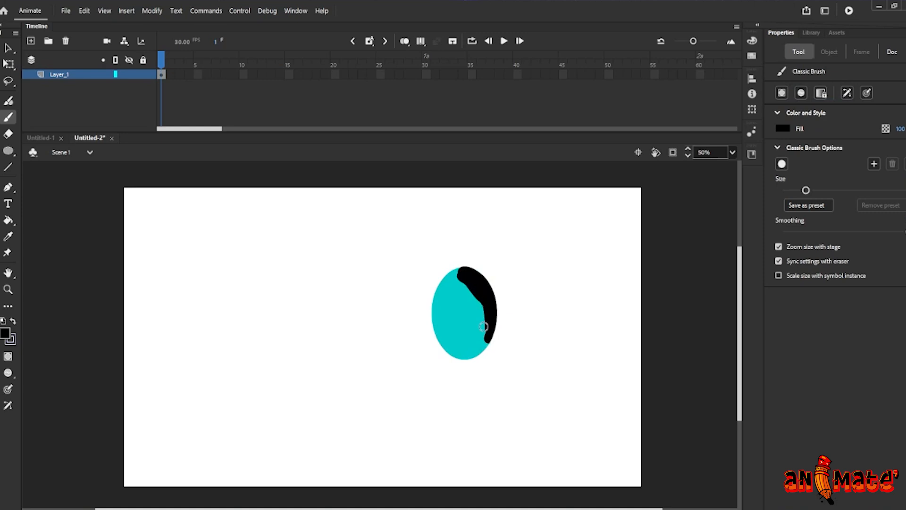
# Paint one more stroke, then undo all the black brush strokes painted on the oval
pyautogui.moveTo(483, 301)
pyautogui.mouseDown()
pyautogui.moveTo(475, 353)
pyautogui.moveTo(451, 346)
pyautogui.moveTo(484, 352)
pyautogui.moveTo(434, 324)
pyautogui.moveTo(438, 306)
pyautogui.moveTo(460, 272)
pyautogui.moveTo(440, 333)
pyautogui.moveTo(461, 354)
pyautogui.moveTo(480, 352)
pyautogui.moveTo(499, 314)
pyautogui.moveTo(450, 298)
pyautogui.mouseUp()
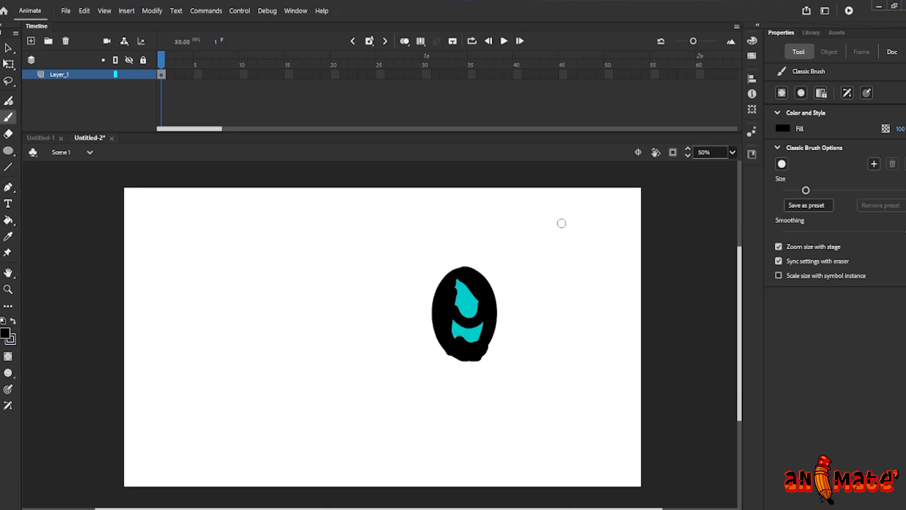
pyautogui.hotkey('ctrl', 'z')
pyautogui.hotkey('ctrl', 'z')
pyautogui.hotkey('ctrl', 'z')
pyautogui.hotkey('ctrl', 'z')
pyautogui.hotkey('ctrl', 'z')
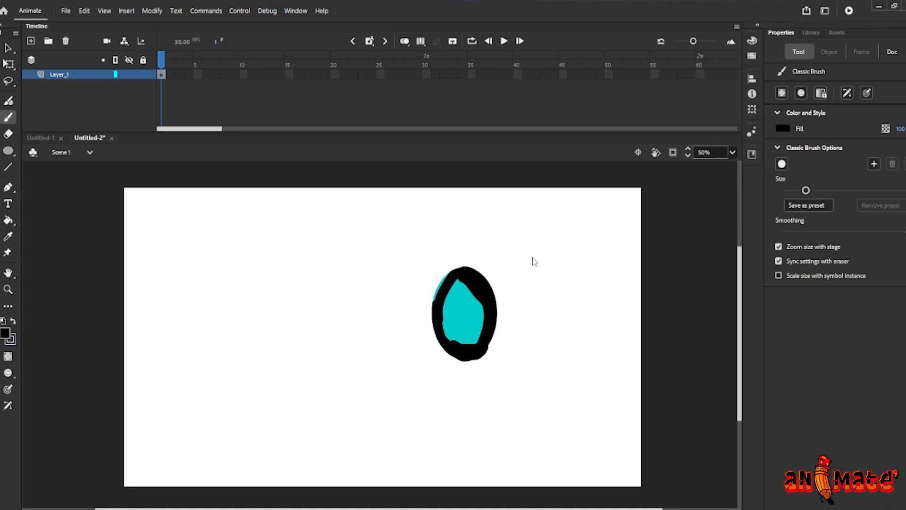
pyautogui.hotkey('ctrl', 'z')
pyautogui.hotkey('ctrl', 'z')
pyautogui.hotkey('ctrl', 'z')
pyautogui.hotkey('ctrl', 'z')
pyautogui.hotkey('ctrl', 'z')
pyautogui.hotkey('ctrl', 'z')
pyautogui.hotkey('ctrl', 'z')
pyautogui.hotkey('ctrl', 'z')
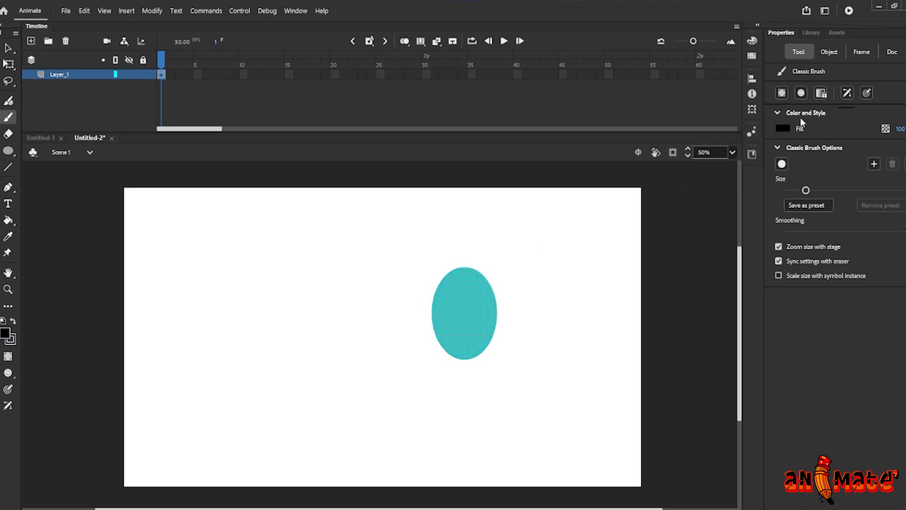
# Reselect Paint Behind mode and paint black strokes across and behind the oval
pyautogui.click(801, 92)
pyautogui.click(822, 131)
pyautogui.moveTo(413, 315); pyautogui.dragTo(494, 288)
pyautogui.moveTo(420, 332)
pyautogui.mouseDown()
pyautogui.moveTo(504, 293)
pyautogui.moveTo(536, 289)
pyautogui.mouseUp()
pyautogui.moveTo(439, 341); pyautogui.dragTo(537, 302)
pyautogui.moveTo(439, 357); pyautogui.dragTo(537, 325)
pyautogui.moveTo(415, 300); pyautogui.dragTo(509, 270)
pyautogui.moveTo(429, 287)
pyautogui.mouseDown()
pyautogui.moveTo(519, 259)
pyautogui.moveTo(434, 373)
pyautogui.moveTo(460, 373)
pyautogui.mouseUp()
pyautogui.moveTo(463, 248)
pyautogui.mouseDown()
pyautogui.moveTo(462, 312)
pyautogui.moveTo(475, 354)
pyautogui.mouseUp()
pyautogui.moveTo(470, 269); pyautogui.dragTo(485, 361)
pyautogui.moveTo(452, 270); pyautogui.dragTo(463, 365)
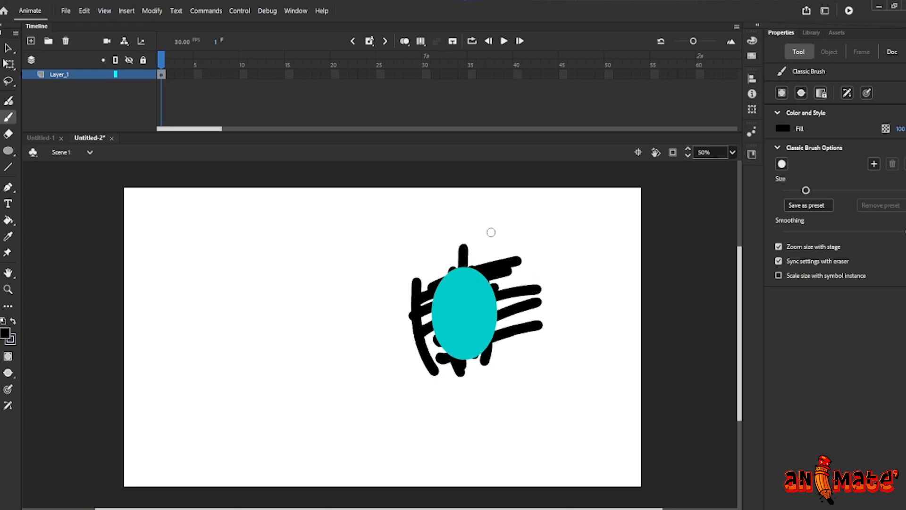
# Undo all the strokes painted in Paint Behind mode
pyautogui.hotkey('ctrl', 'z')
pyautogui.hotkey('ctrl', 'z')
pyautogui.hotkey('ctrl', 'z')
pyautogui.hotkey('ctrl', 'z')
pyautogui.hotkey('ctrl', 'z')
pyautogui.hotkey('ctrl', 'z')
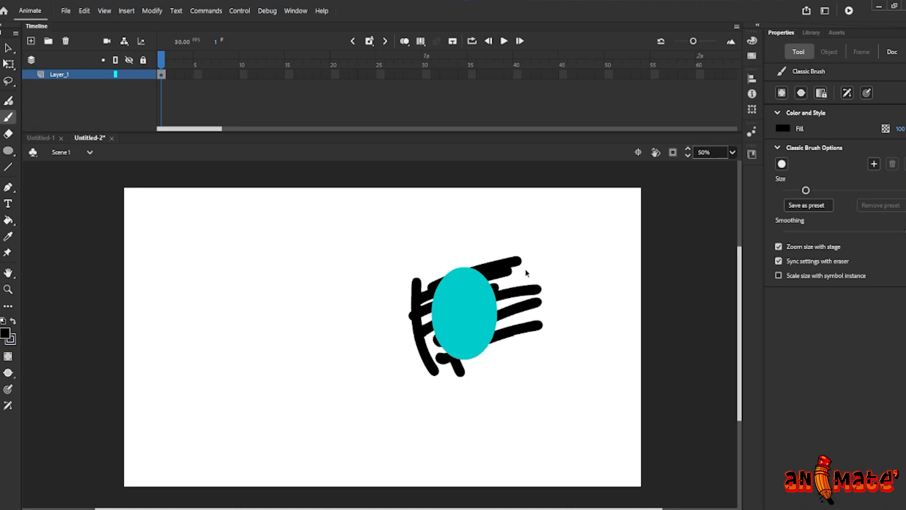
pyautogui.hotkey('ctrl', 'z')
pyautogui.hotkey('ctrl', 'z')
pyautogui.hotkey('ctrl', 'z')
pyautogui.hotkey('ctrl', 'z')
pyautogui.hotkey('ctrl', 'z')
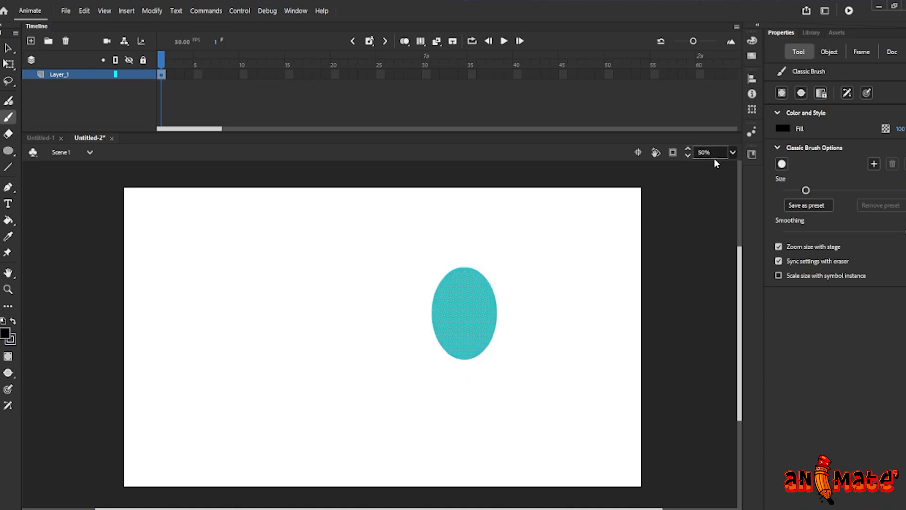
# Set the brush mode to Paint Selection and paint black strokes across the selected oval
pyautogui.click(802, 94)
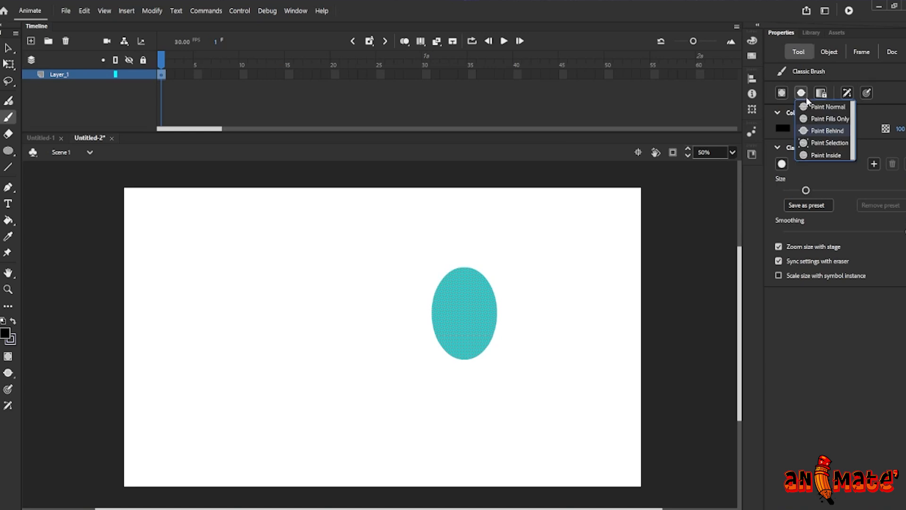
pyautogui.click(819, 143)
pyautogui.moveTo(448, 297); pyautogui.dragTo(518, 290)
pyautogui.moveTo(446, 318); pyautogui.dragTo(502, 305)
pyautogui.moveTo(449, 272); pyautogui.dragTo(430, 342)
pyautogui.moveTo(441, 293); pyautogui.dragTo(452, 356)
pyautogui.press('v')
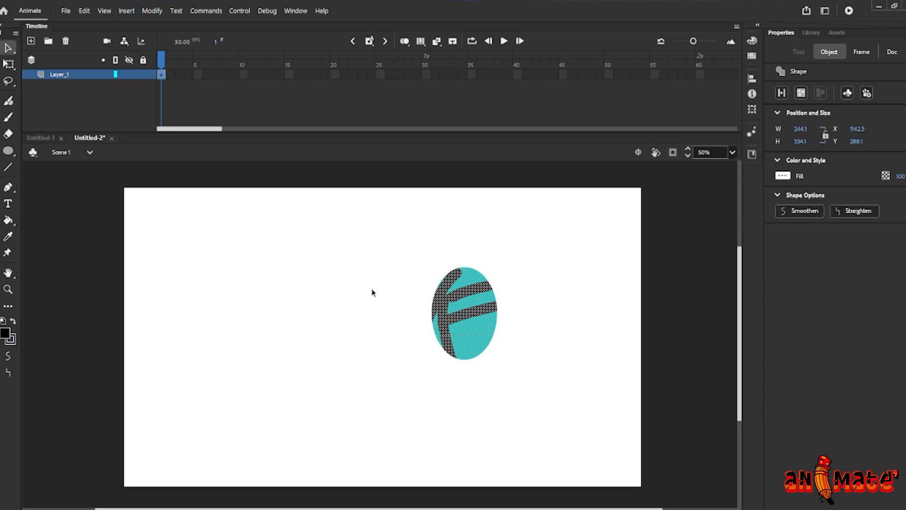
# Deselect the oval and try painting more strokes on it in Paint Selection mode
pyautogui.click(372, 289)
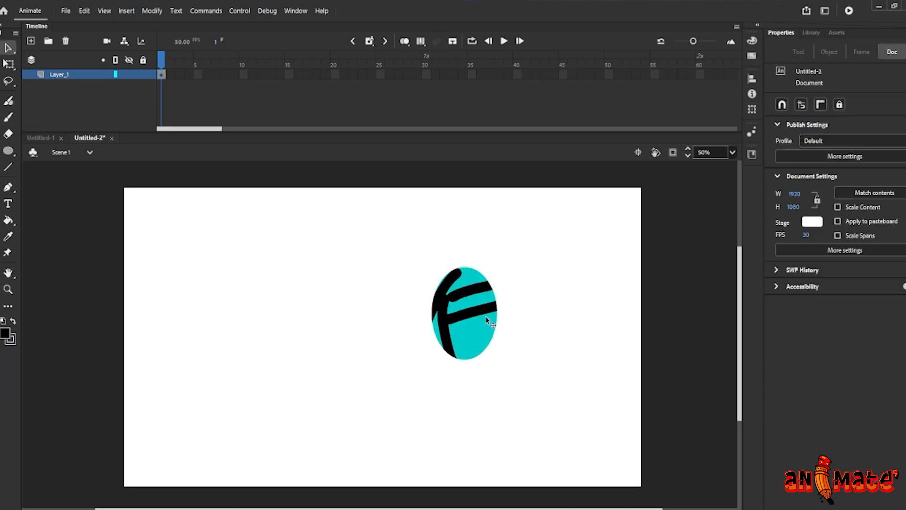
pyautogui.press('b')
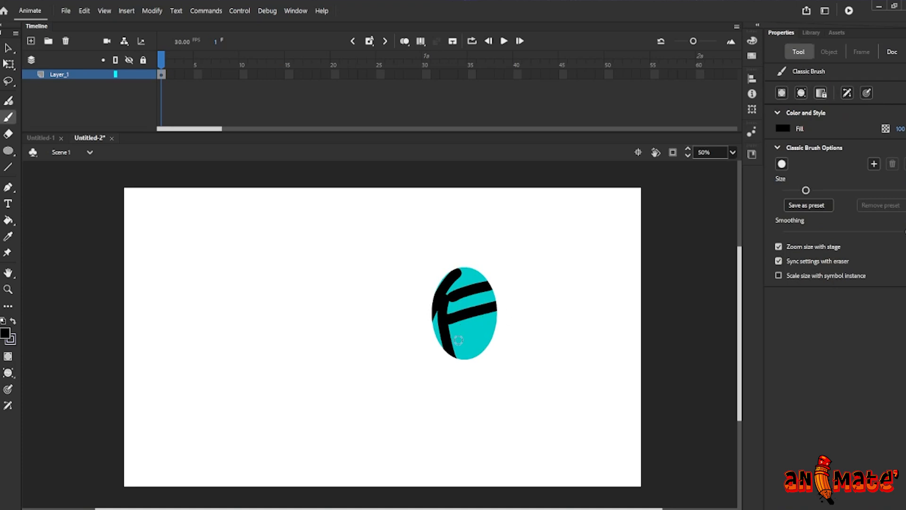
pyautogui.moveTo(439, 289); pyautogui.dragTo(437, 292)
pyautogui.moveTo(476, 255)
pyautogui.mouseDown()
pyautogui.moveTo(461, 358)
pyautogui.moveTo(482, 324)
pyautogui.mouseUp()
pyautogui.press('v')
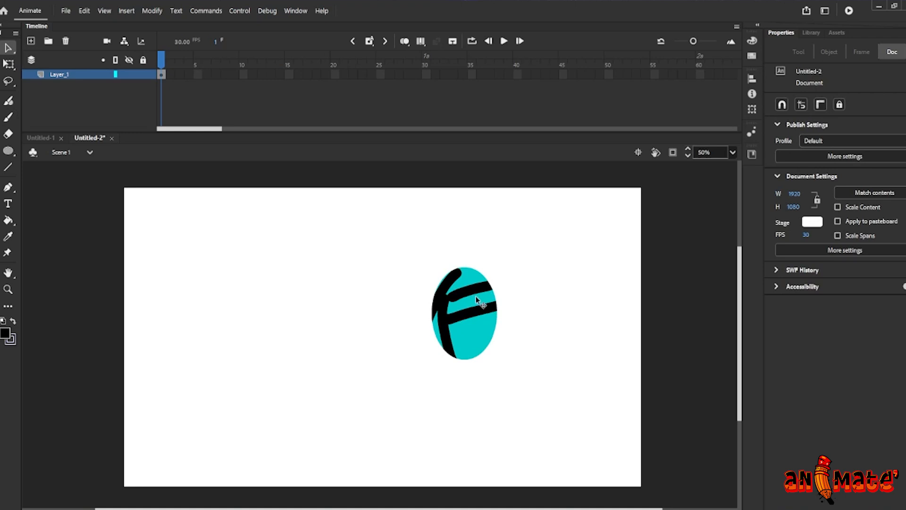
# Undo the Paint Selection strokes and deselect the oval
pyautogui.hotkey('ctrl', 'z')
pyautogui.hotkey('ctrl', 'z')
pyautogui.hotkey('ctrl', 'z')
pyautogui.hotkey('ctrl', 'z')
pyautogui.hotkey('ctrl', 'z')
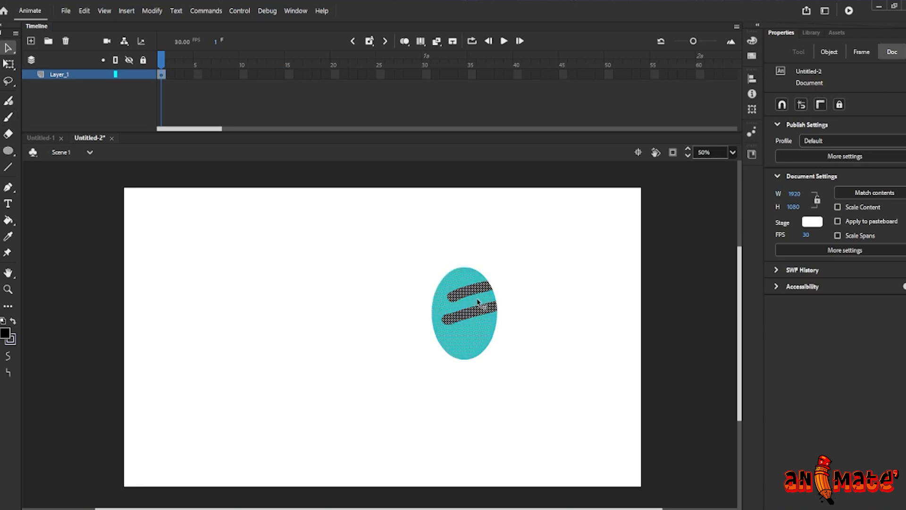
pyautogui.click(567, 267)
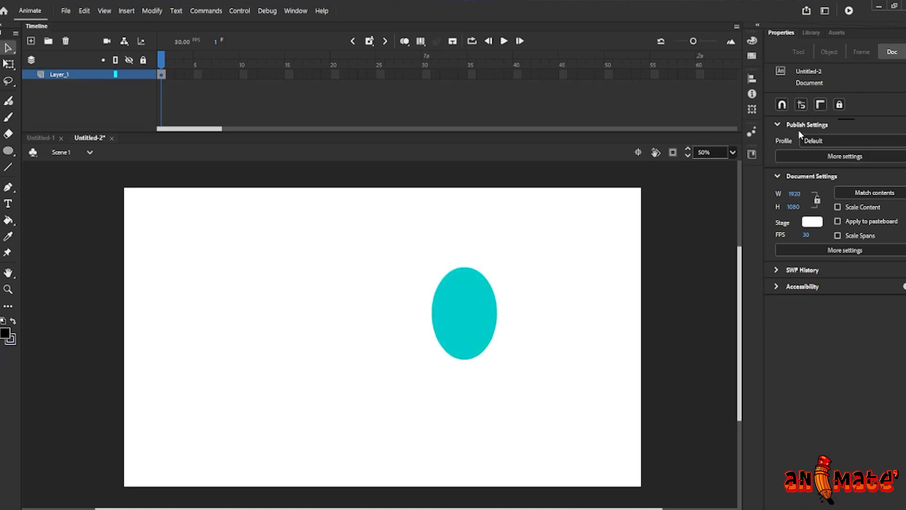
# Switch back to the Classic Brush, set the mode to Paint Inside, and paint black strokes across the oval
pyautogui.press('b')
pyautogui.click(803, 96)
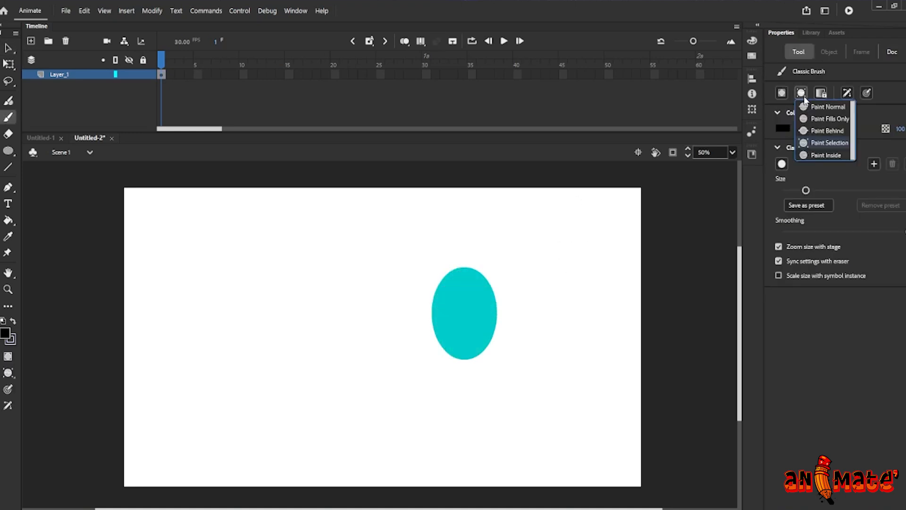
pyautogui.click(819, 154)
pyautogui.moveTo(415, 314); pyautogui.dragTo(515, 289)
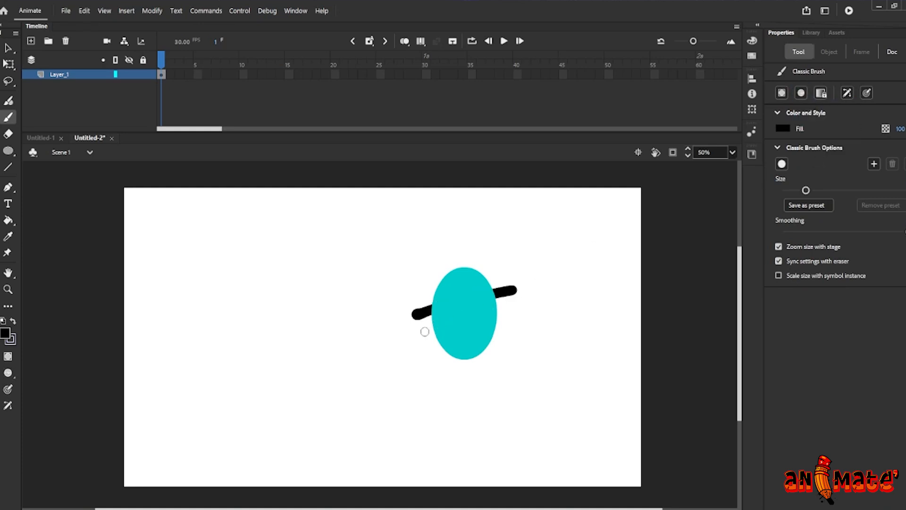
pyautogui.moveTo(422, 333); pyautogui.dragTo(503, 309)
pyautogui.moveTo(427, 354); pyautogui.dragTo(521, 321)
pyautogui.moveTo(427, 293); pyautogui.dragTo(504, 267)
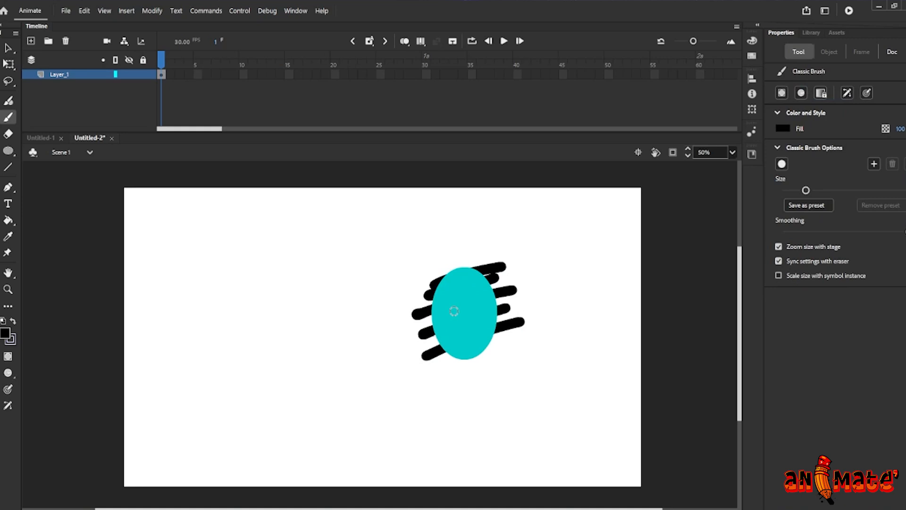
pyautogui.moveTo(418, 324); pyautogui.dragTo(519, 302)
pyautogui.moveTo(440, 338); pyautogui.dragTo(500, 319)
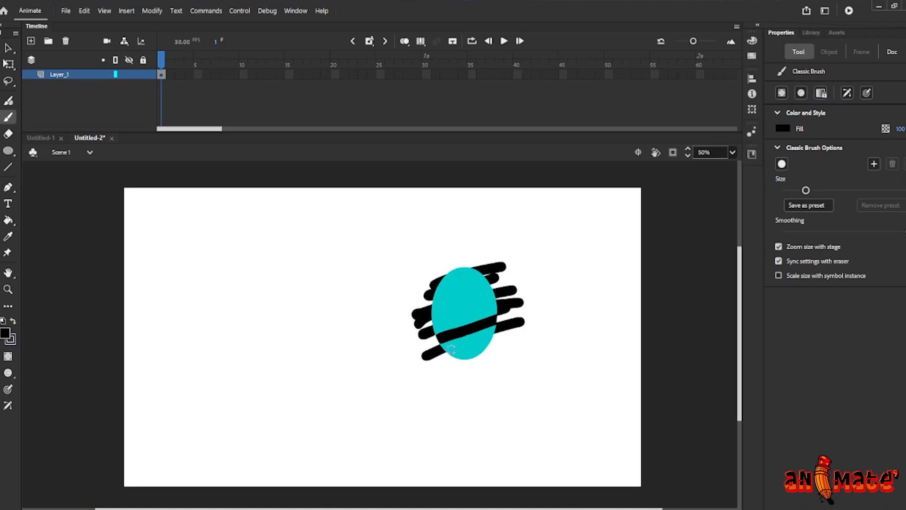
pyautogui.moveTo(441, 356); pyautogui.dragTo(512, 313)
pyautogui.moveTo(435, 317)
pyautogui.mouseDown()
pyautogui.moveTo(495, 290)
pyautogui.moveTo(511, 267)
pyautogui.mouseUp()
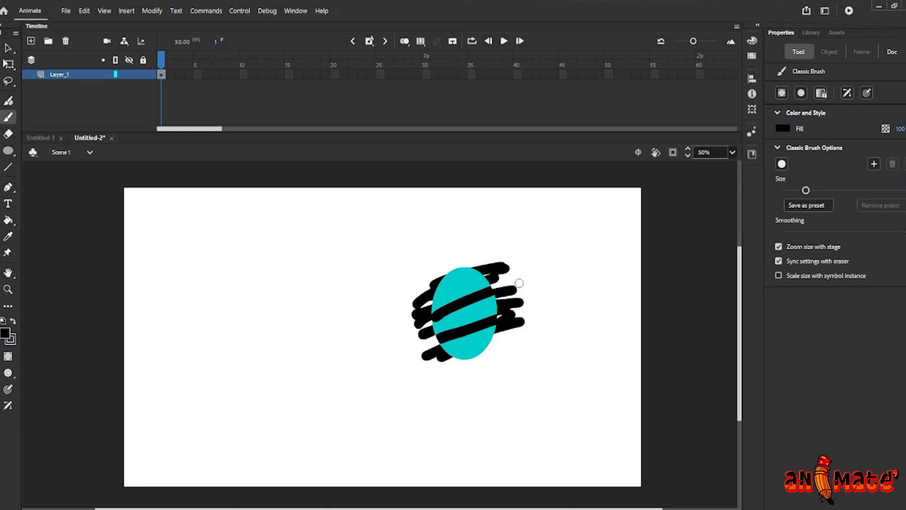
# Undo the last three Paint Inside strokes
pyautogui.hotkey('ctrl', 'z')
pyautogui.hotkey('ctrl', 'z')
pyautogui.hotkey('ctrl', 'z')
pyautogui.hotkey('ctrl', 'z')
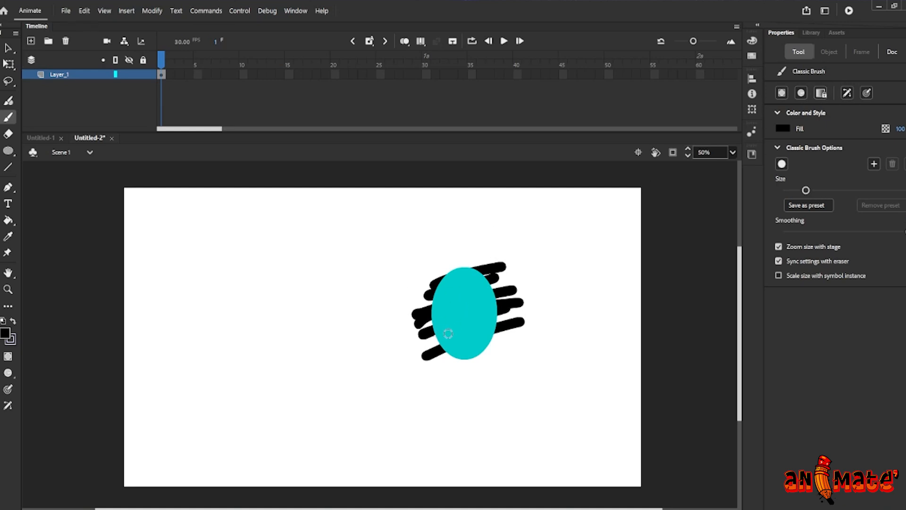
pyautogui.press('v')
pyautogui.click(466, 316)
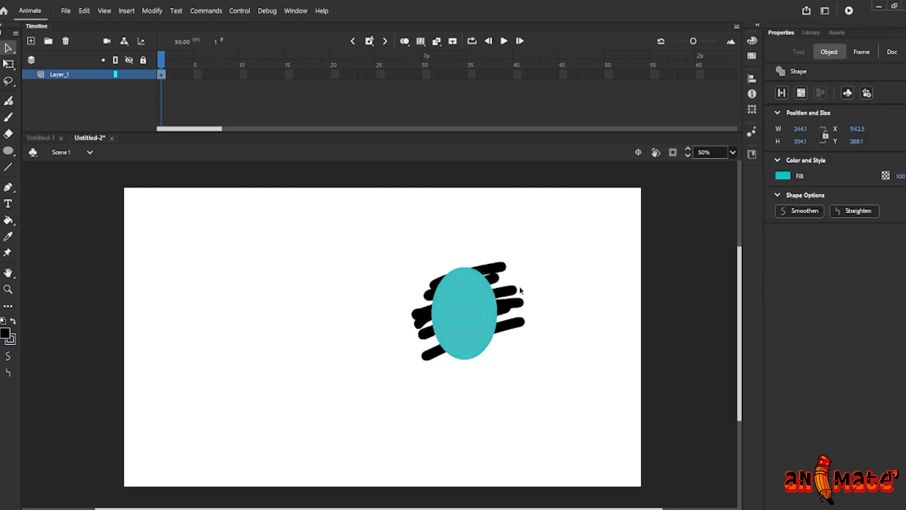
pyautogui.click(527, 226)
pyautogui.press('b')
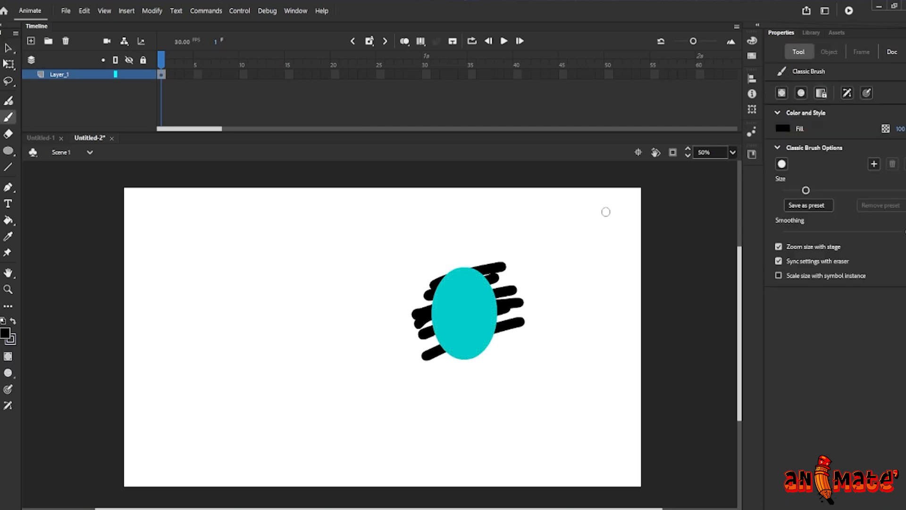
# Enable Lock Fill and paint two black strokes inside the oval
pyautogui.click(820, 94)
pyautogui.moveTo(470, 284); pyautogui.dragTo(469, 341)
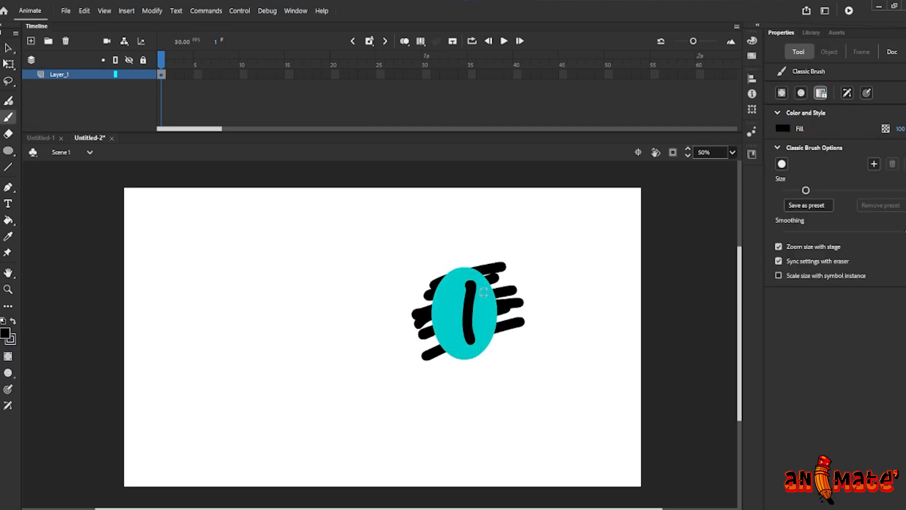
pyautogui.moveTo(463, 281); pyautogui.dragTo(489, 333)
# Undo the strokes painted inside the oval
pyautogui.hotkey('ctrl', 'z')
pyautogui.hotkey('ctrl', 'z')
pyautogui.hotkey('ctrl', 'z')
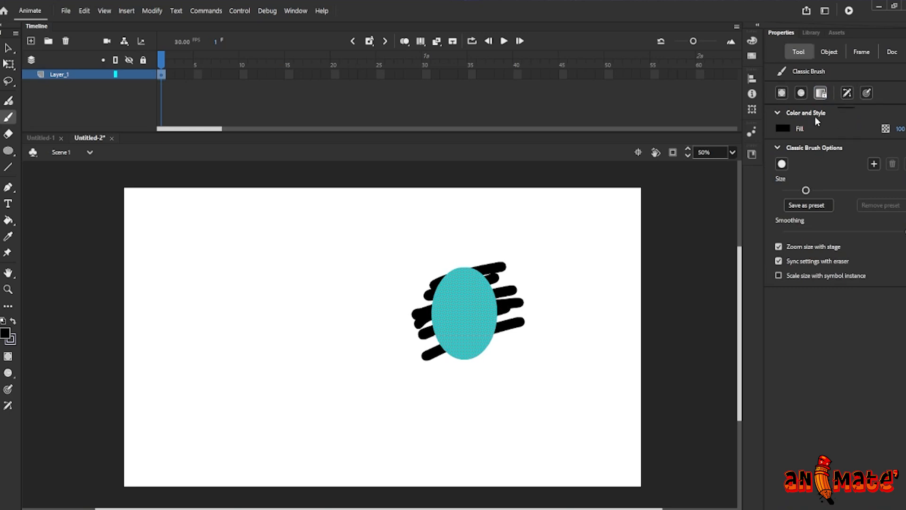
# Enable Use Pressure and paint several tapered black strokes around the stage
pyautogui.click(866, 93)
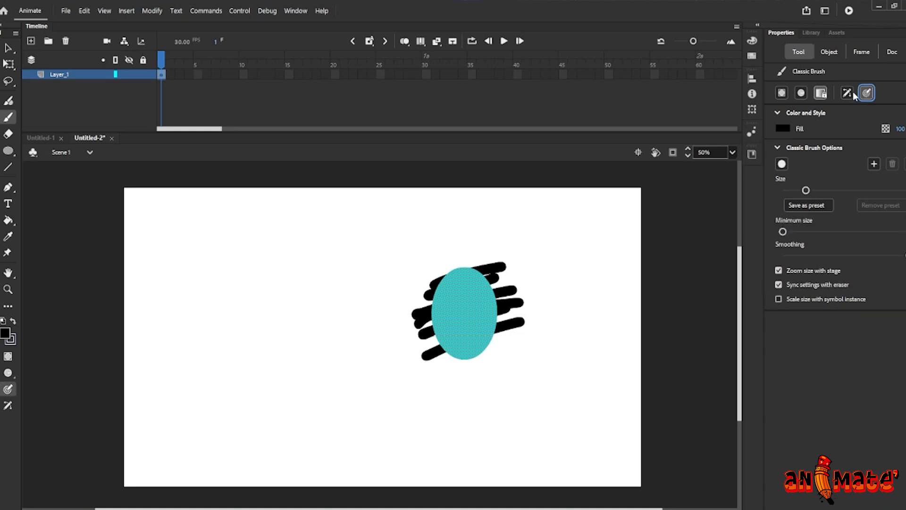
pyautogui.moveTo(239, 366); pyautogui.dragTo(397, 257)
pyautogui.moveTo(192, 332); pyautogui.dragTo(381, 255)
pyautogui.moveTo(396, 285); pyautogui.dragTo(332, 414)
pyautogui.moveTo(555, 243); pyautogui.dragTo(562, 377)
pyautogui.moveTo(356, 404)
pyautogui.mouseDown()
pyautogui.moveTo(519, 405)
pyautogui.moveTo(618, 389)
pyautogui.mouseUp()
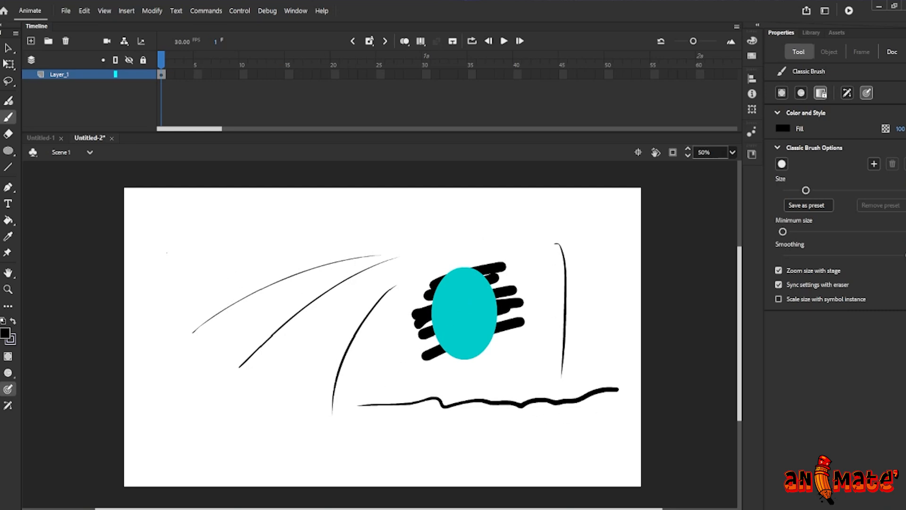
pyautogui.moveTo(228, 245)
pyautogui.mouseDown()
pyautogui.moveTo(297, 236)
pyautogui.moveTo(624, 257)
pyautogui.mouseUp()
pyautogui.moveTo(166, 252); pyautogui.dragTo(167, 253)
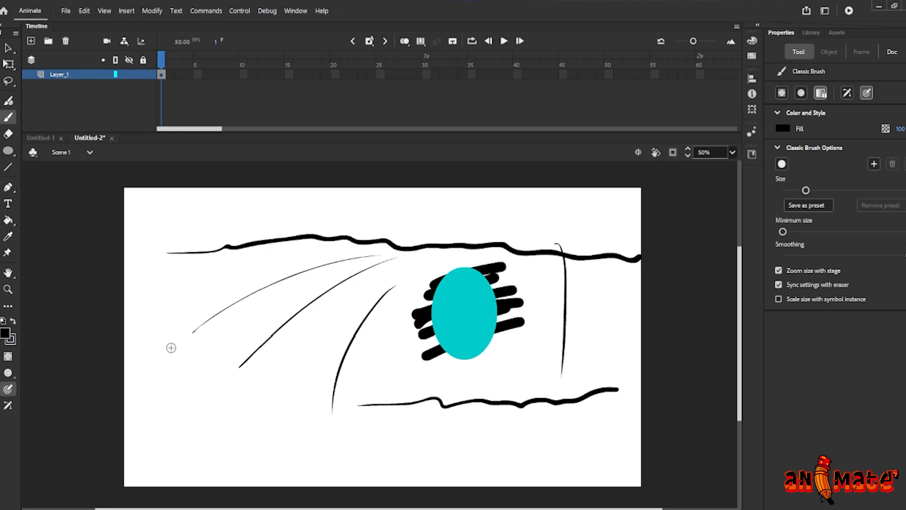
pyautogui.moveTo(197, 366); pyautogui.dragTo(336, 329)
pyautogui.moveTo(228, 378); pyautogui.dragTo(364, 356)
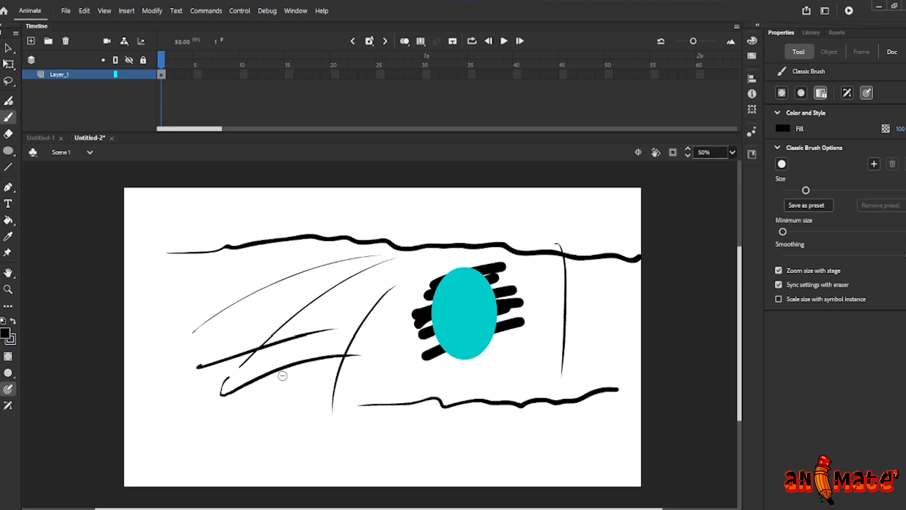
# Undo all the pressure-sensitive strokes
pyautogui.hotkey('ctrl', 'z')
pyautogui.hotkey('ctrl', 'z')
pyautogui.hotkey('ctrl', 'z')
pyautogui.hotkey('ctrl', 'z')
pyautogui.hotkey('ctrl', 'z')
pyautogui.hotkey('ctrl', 'z')
pyautogui.hotkey('ctrl', 'z')
pyautogui.hotkey('ctrl', 'z')
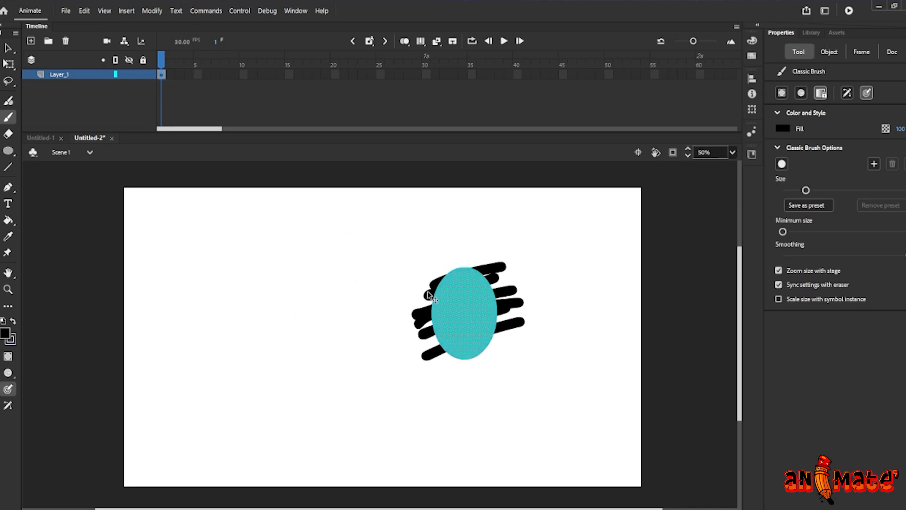
pyautogui.hotkey('ctrl', 'z')
# Select and delete all the shapes on the stage
pyautogui.press('v')
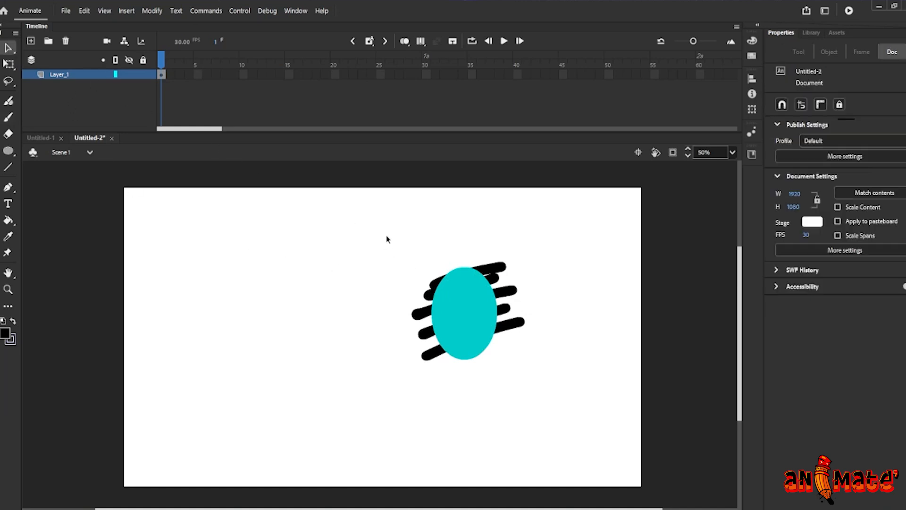
pyautogui.moveTo(364, 216); pyautogui.dragTo(512, 370)
pyautogui.press('Delete')
pyautogui.moveTo(408, 221); pyautogui.dragTo(545, 382)
pyautogui.press('Delete')
# Pick a dark purple fill colour for the brush and paint two crossing pressure strokes
pyautogui.press('b')
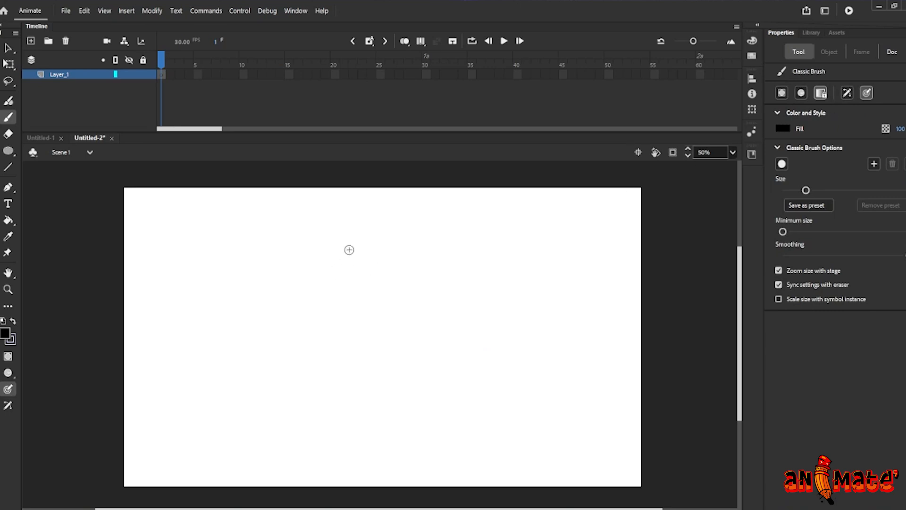
pyautogui.click(782, 128)
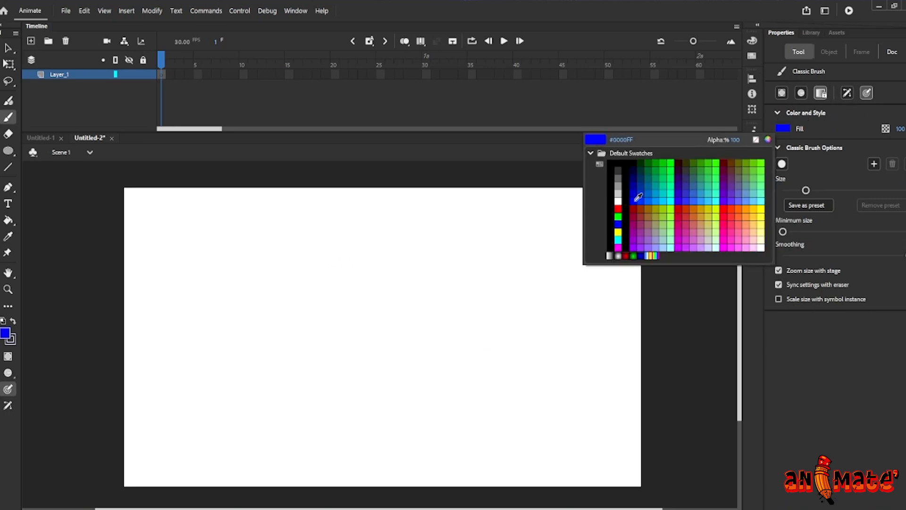
pyautogui.click(635, 208)
pyautogui.moveTo(327, 315); pyautogui.dragTo(550, 310)
pyautogui.moveTo(464, 237); pyautogui.dragTo(442, 373)
# Change the fill colour to red and paint a curved diagonal stroke
pyautogui.click(785, 129)
pyautogui.click(595, 206)
pyautogui.moveTo(398, 248); pyautogui.dragTo(505, 352)
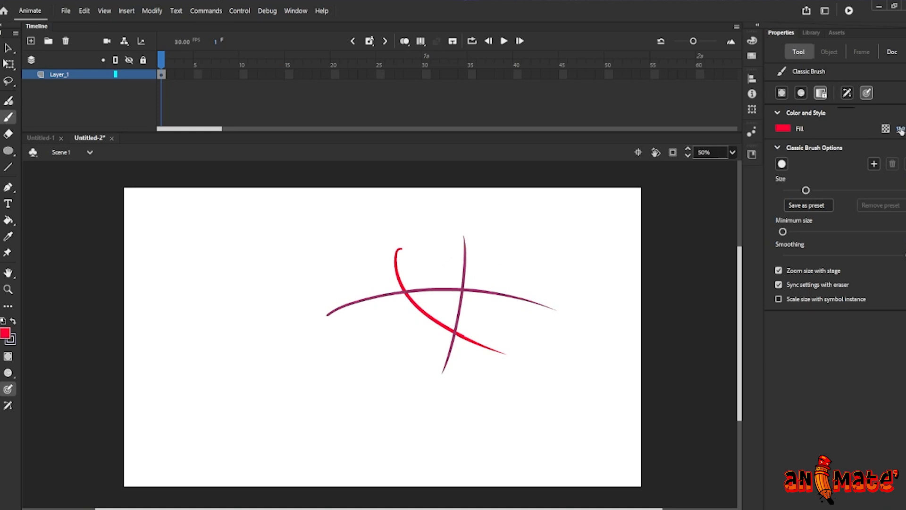
# Lower the fill alpha to 50% and paint several translucent strokes down the right side
pyautogui.moveTo(903, 130); pyautogui.dragTo(899, 129)
pyautogui.moveTo(573, 246); pyautogui.dragTo(493, 403)
pyautogui.moveTo(543, 253); pyautogui.dragTo(479, 390)
pyautogui.moveTo(898, 130); pyautogui.dragTo(905, 129)
pyautogui.moveTo(550, 204); pyautogui.dragTo(420, 363)
pyautogui.moveTo(500, 259); pyautogui.dragTo(474, 386)
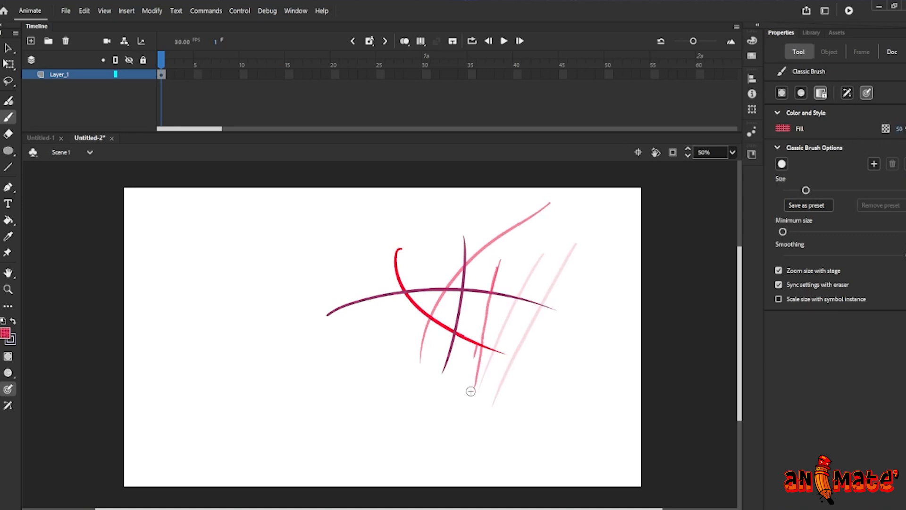
# Raise the fill alpha to 98% and paint more red strokes on the left and bottom
pyautogui.moveTo(898, 129); pyautogui.dragTo(904, 129)
pyautogui.moveTo(369, 231); pyautogui.dragTo(338, 368)
pyautogui.moveTo(316, 272); pyautogui.dragTo(307, 375)
pyautogui.moveTo(255, 287); pyautogui.dragTo(277, 393)
pyautogui.moveTo(358, 378); pyautogui.dragTo(458, 335)
pyautogui.moveTo(506, 323); pyautogui.dragTo(522, 323)
pyautogui.moveTo(367, 396); pyautogui.dragTo(568, 344)
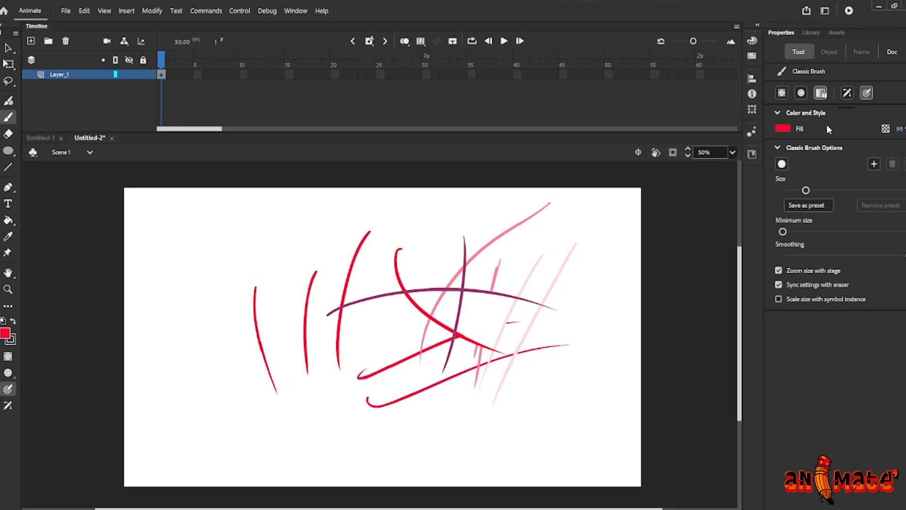
# Lower the fill alpha and paint two faint strokes on the left
pyautogui.moveTo(901, 130); pyautogui.dragTo(900, 129)
pyautogui.moveTo(410, 250); pyautogui.dragTo(326, 314)
pyautogui.moveTo(434, 311); pyautogui.dragTo(345, 361)
# With fill alpha at 100% and a thin horizontal brush shape, paint two long curved strokes across the upper left
pyautogui.moveTo(899, 129); pyautogui.dragTo(904, 129)
pyautogui.click(781, 164)
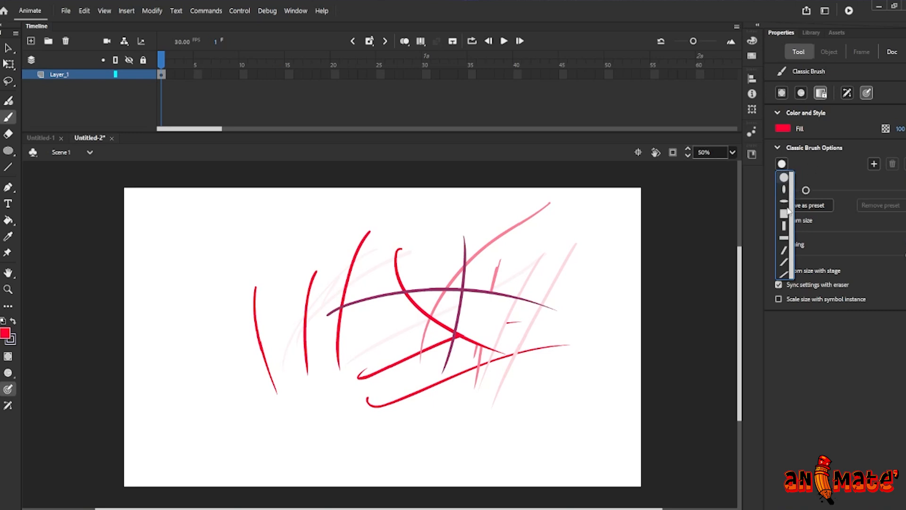
pyautogui.click(783, 201)
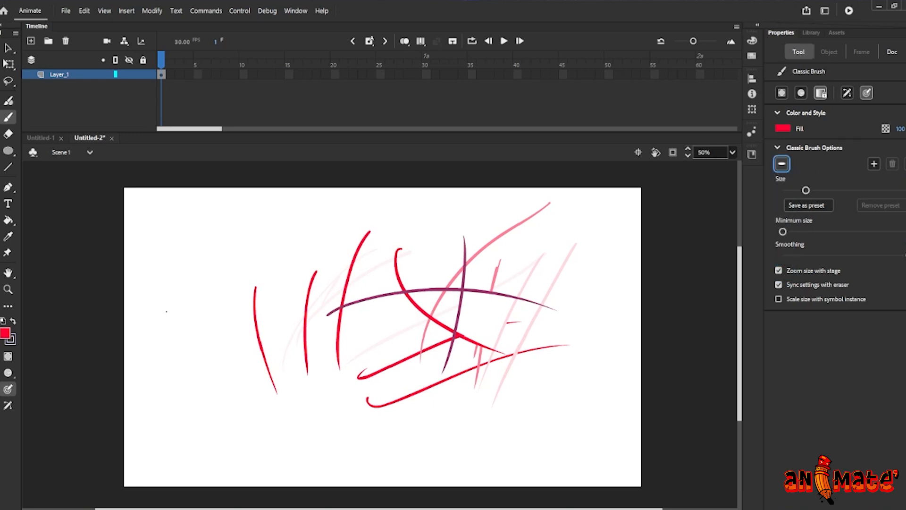
pyautogui.moveTo(167, 311); pyautogui.dragTo(402, 246)
pyautogui.moveTo(192, 357); pyautogui.dragTo(327, 285)
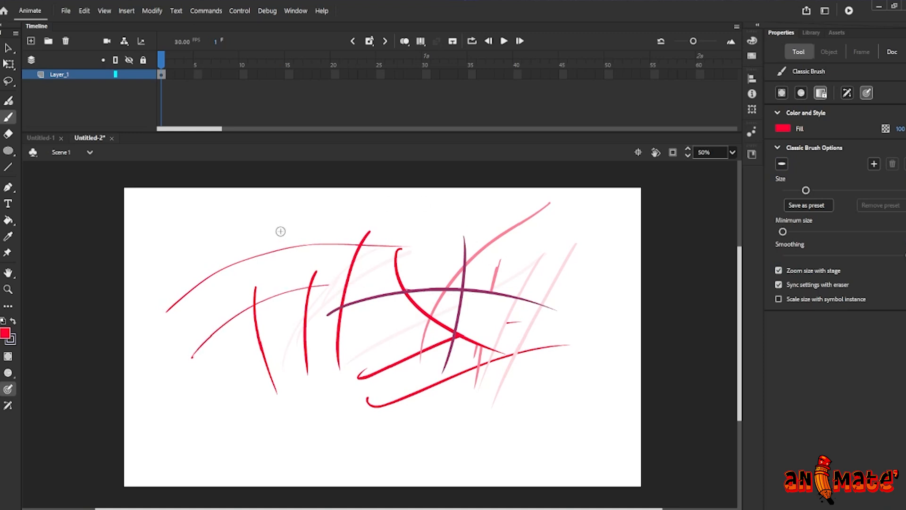
# Turn off pressure sensitivity and paint three thick diagonal strokes across the lower left of the stage
pyautogui.click(866, 93)
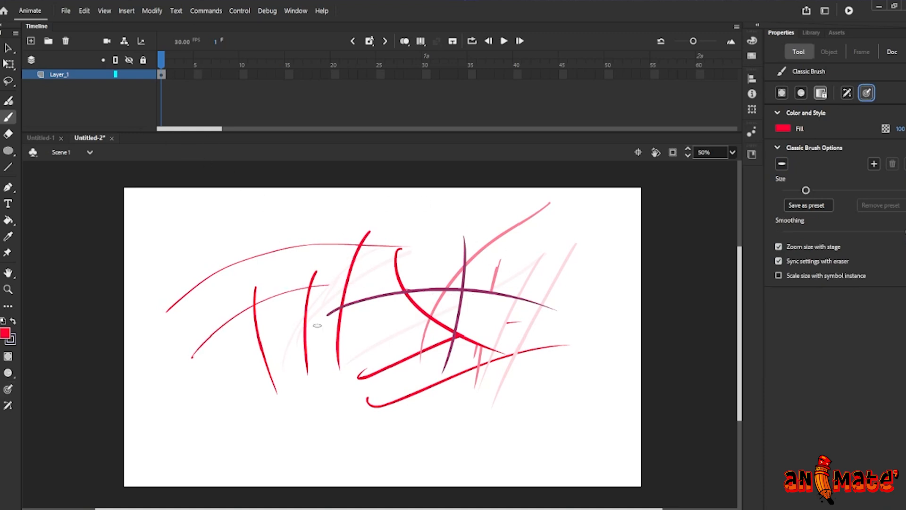
pyautogui.moveTo(225, 383); pyautogui.dragTo(443, 322)
pyautogui.moveTo(261, 417)
pyautogui.mouseDown()
pyautogui.moveTo(364, 374)
pyautogui.moveTo(472, 351)
pyautogui.mouseUp()
pyautogui.moveTo(305, 438)
pyautogui.mouseDown()
pyautogui.moveTo(419, 409)
pyautogui.moveTo(529, 395)
pyautogui.mouseUp()
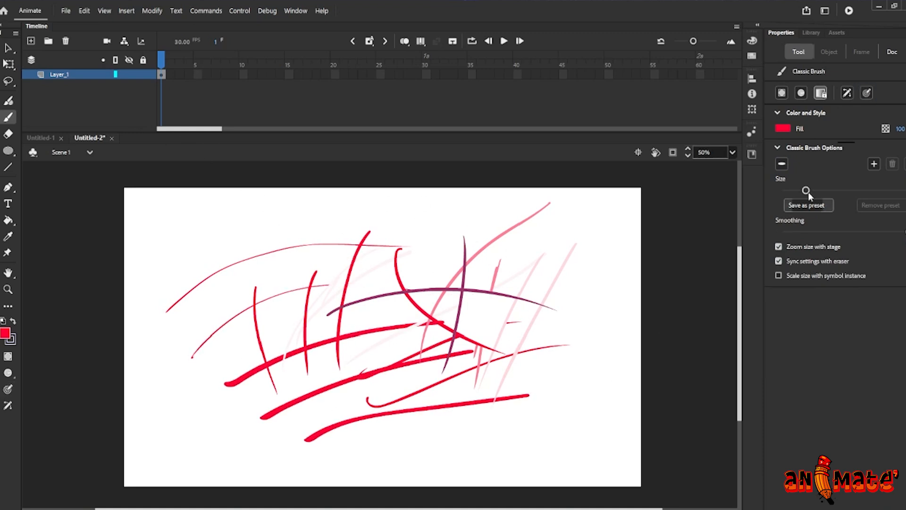
# Switch to a wide horizontal brush shape and paint horizontal strokes at the top and vertical strokes at the left
pyautogui.click(781, 164)
pyautogui.click(784, 239)
pyautogui.moveTo(306, 251); pyautogui.dragTo(524, 236)
pyautogui.moveTo(243, 238); pyautogui.dragTo(460, 222)
pyautogui.moveTo(189, 246); pyautogui.dragTo(208, 375)
pyautogui.moveTo(162, 270); pyautogui.dragTo(173, 407)
pyautogui.moveTo(230, 268); pyautogui.dragTo(223, 324)
pyautogui.moveTo(258, 282); pyautogui.dragTo(254, 304)
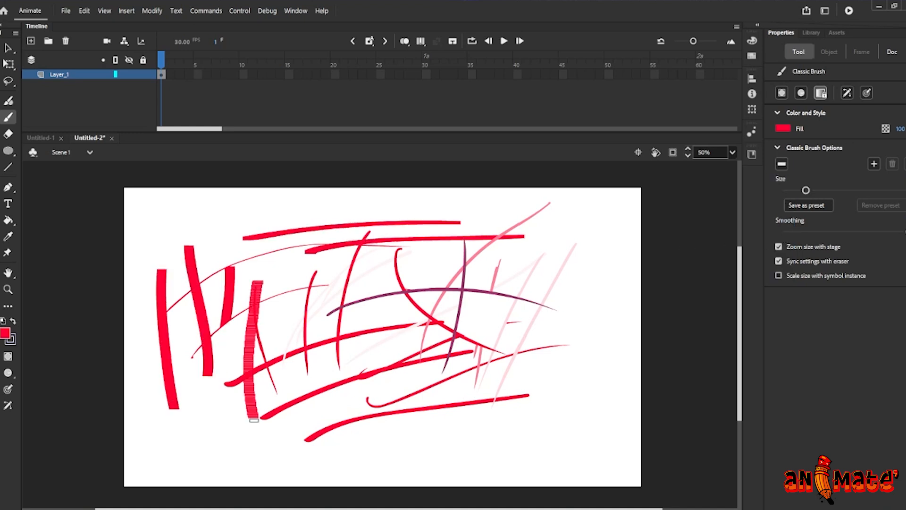
# Switch to a diagonal brush shape and paint several sweeping strokes across the lower, middle and top areas
pyautogui.click(781, 164)
pyautogui.click(782, 262)
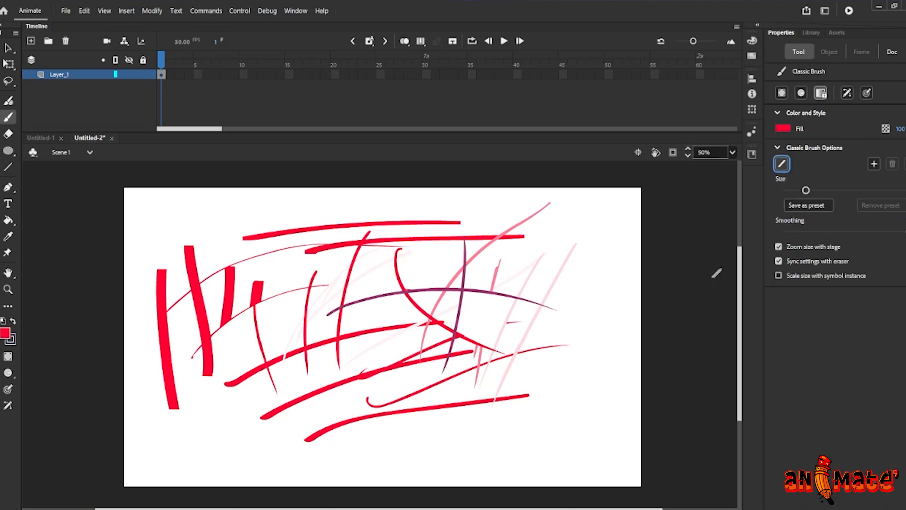
pyautogui.moveTo(294, 440); pyautogui.dragTo(512, 373)
pyautogui.moveTo(350, 457); pyautogui.dragTo(598, 417)
pyautogui.moveTo(247, 472); pyautogui.dragTo(549, 294)
pyautogui.moveTo(585, 257); pyautogui.dragTo(306, 359)
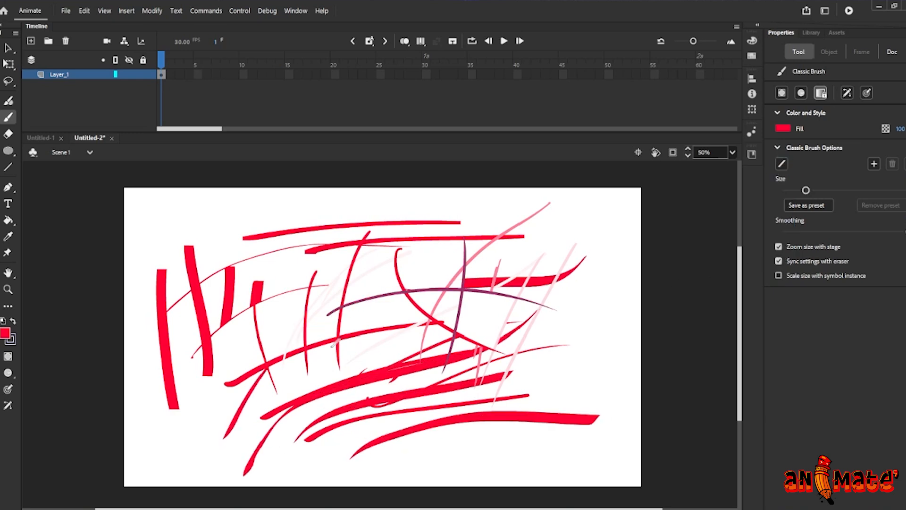
pyautogui.moveTo(435, 206); pyautogui.dragTo(201, 248)
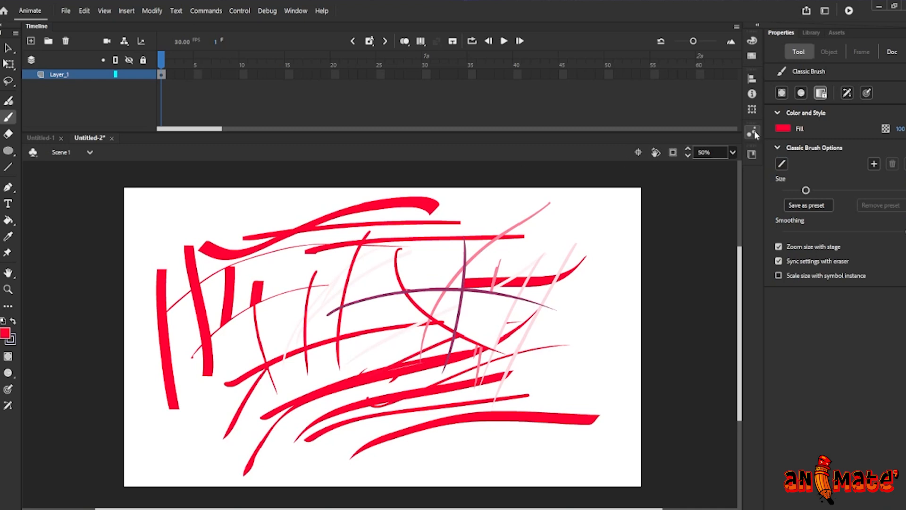
# Switch the brush shape back to round
pyautogui.click(782, 165)
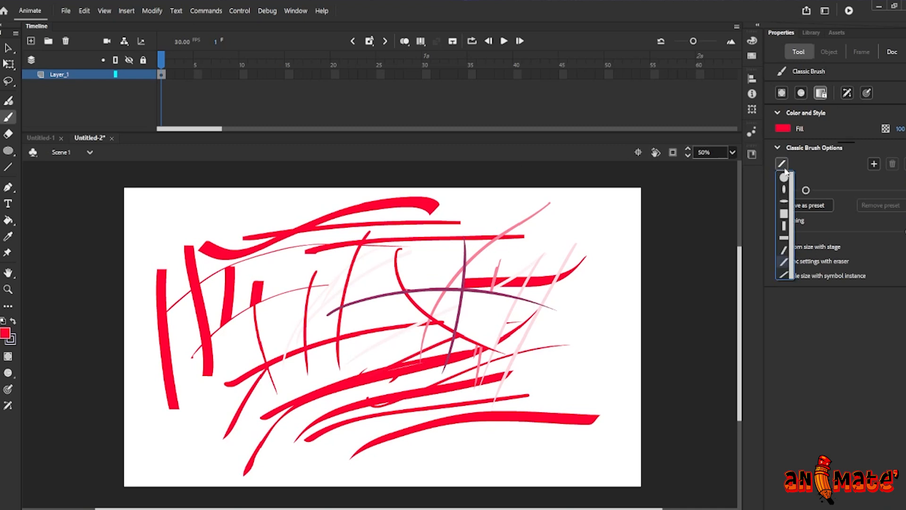
pyautogui.click(786, 179)
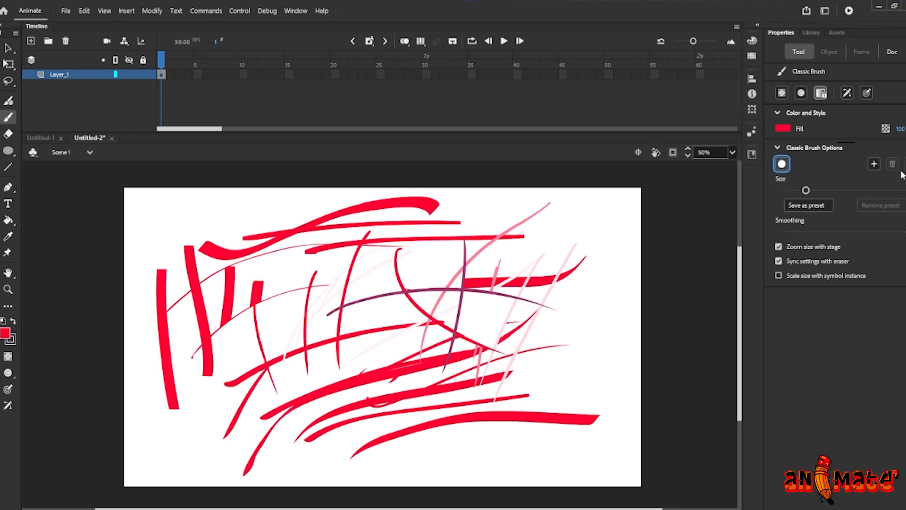
pyautogui.click(873, 165)
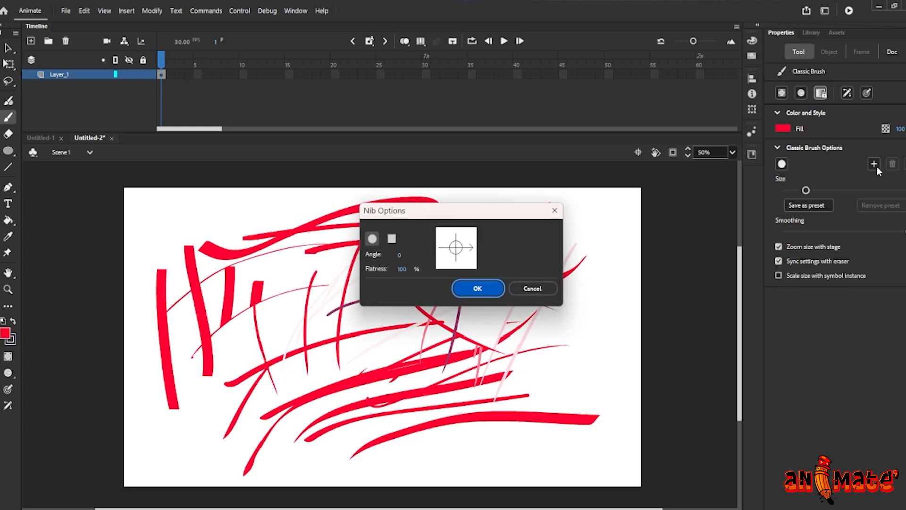
pyautogui.click(401, 269)
pyautogui.moveTo(399, 256); pyautogui.dragTo(403, 252)
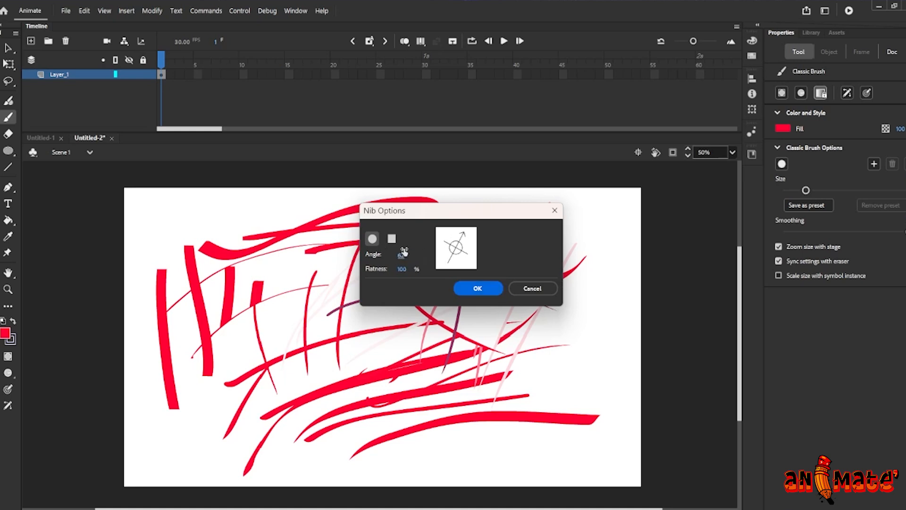
pyautogui.click(532, 288)
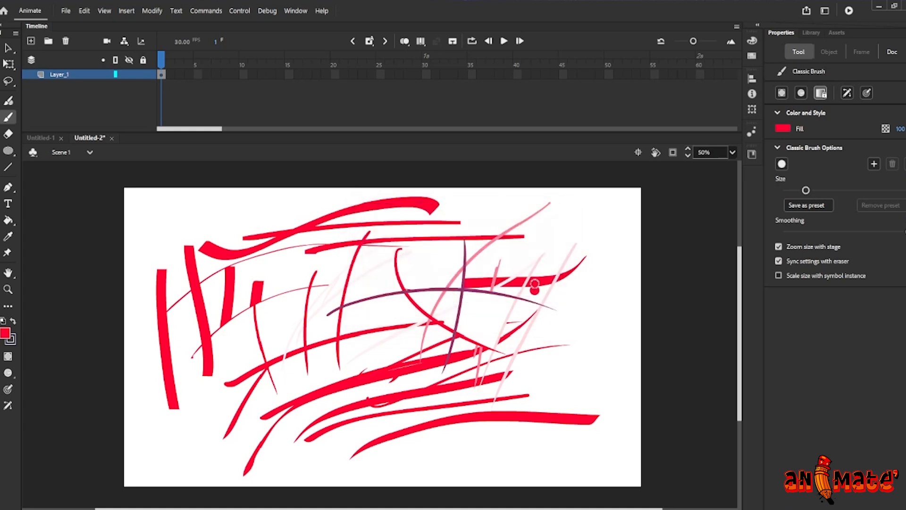
# Paint vertical strokes along the right side and diagonal strokes near the top with the round brush
pyautogui.moveTo(594, 218); pyautogui.dragTo(577, 375)
pyautogui.moveTo(617, 246); pyautogui.dragTo(572, 390)
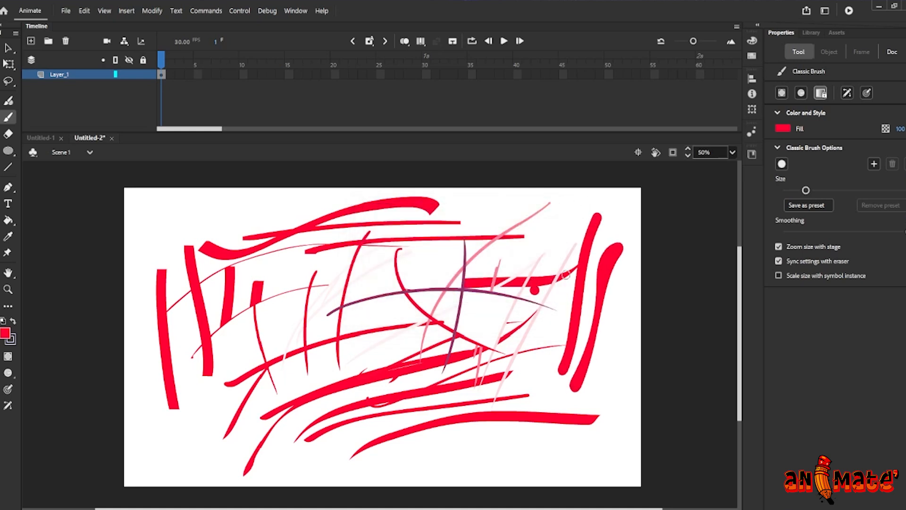
pyautogui.moveTo(565, 222); pyautogui.dragTo(562, 371)
pyautogui.moveTo(538, 225); pyautogui.dragTo(289, 358)
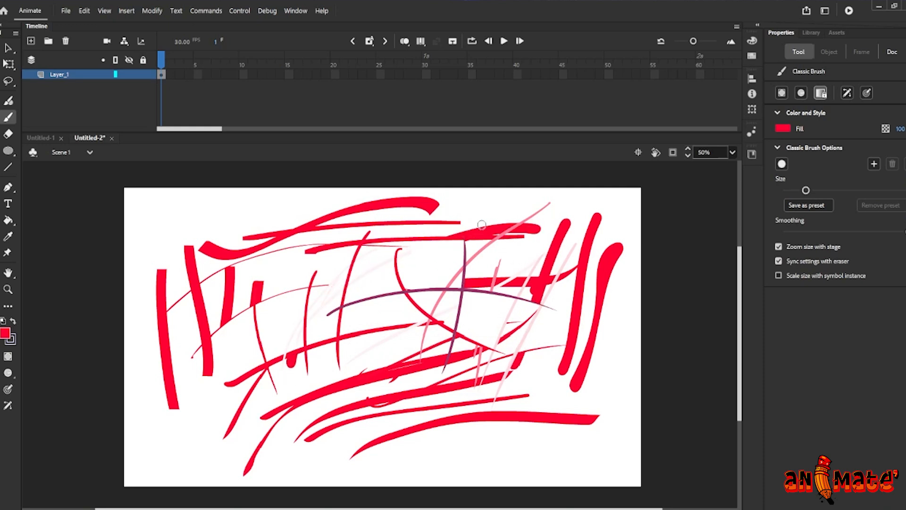
pyautogui.moveTo(500, 218); pyautogui.dragTo(333, 242)
# Select everything on the stage and delete it
pyautogui.click(8, 48)
pyautogui.moveTo(117, 192)
pyautogui.mouseDown()
pyautogui.moveTo(333, 354)
pyautogui.moveTo(611, 479)
pyautogui.mouseUp()
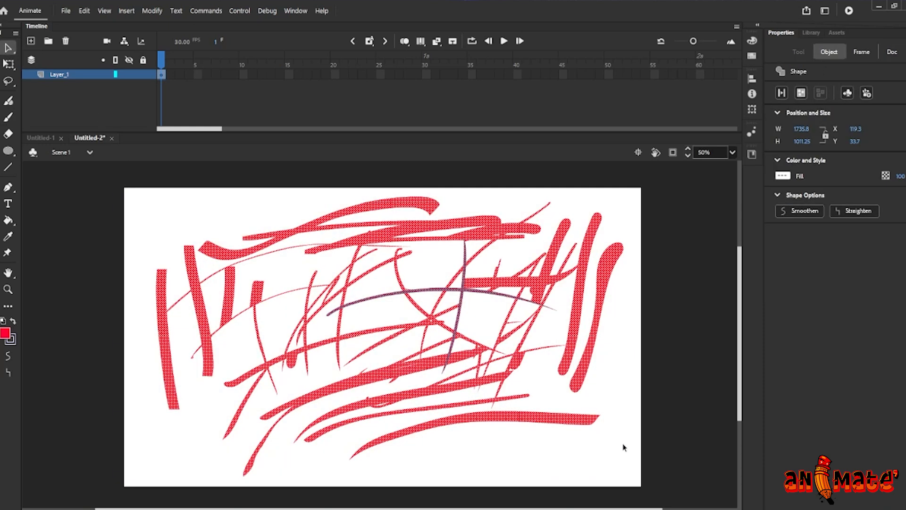
pyautogui.press('Delete')
# Reduce the brush size and paint two thin diagonal strokes on the right of the stage
pyautogui.press('b')
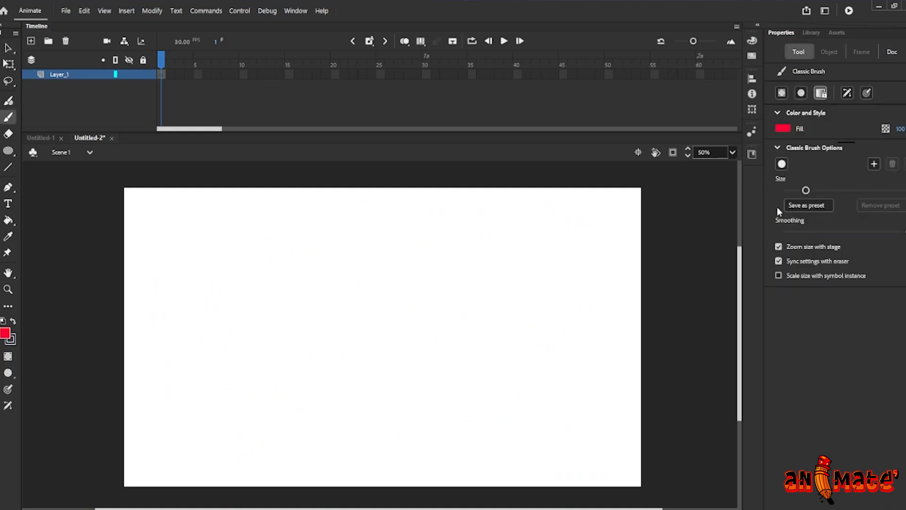
pyautogui.moveTo(807, 191); pyautogui.dragTo(808, 192)
pyautogui.moveTo(796, 191); pyautogui.dragTo(792, 191)
pyautogui.moveTo(550, 265); pyautogui.dragTo(460, 391)
pyautogui.moveTo(482, 263); pyautogui.dragTo(441, 386)
# Increase the brush size and paint two thick strokes to the left of the thin ones
pyautogui.moveTo(794, 192); pyautogui.dragTo(820, 191)
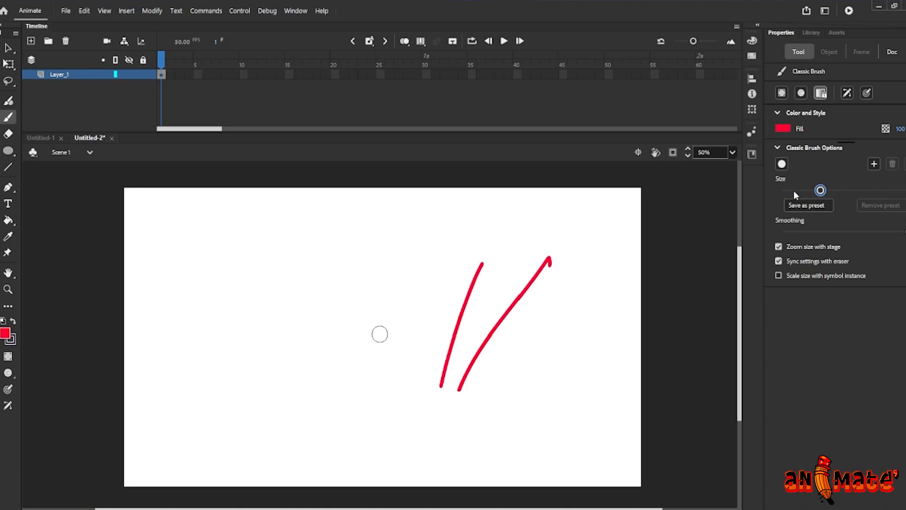
pyautogui.moveTo(380, 257); pyautogui.dragTo(348, 391)
pyautogui.moveTo(322, 261); pyautogui.dragTo(307, 396)
# Shrink the brush size to its minimum, then select and delete everything on the stage
pyautogui.moveTo(819, 190); pyautogui.dragTo(781, 184)
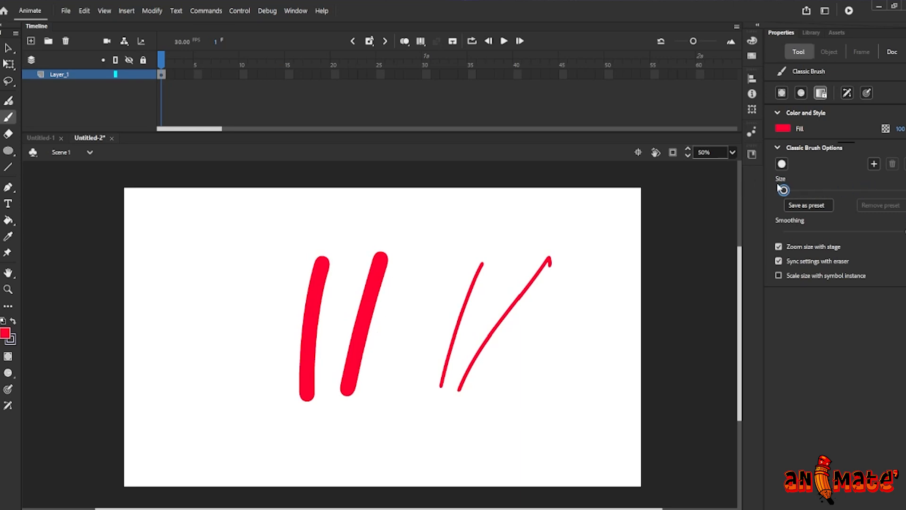
pyautogui.press('v')
pyautogui.moveTo(177, 171); pyautogui.dragTo(616, 443)
pyautogui.press('Delete')
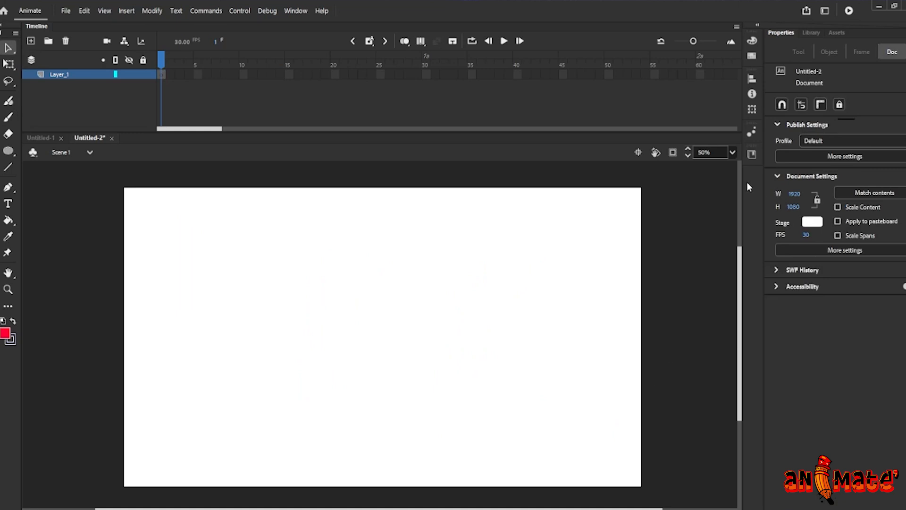
# Lower the brush smoothing, enlarge the size slightly and paint a jagged m-shaped stroke at the left
pyautogui.press('b')
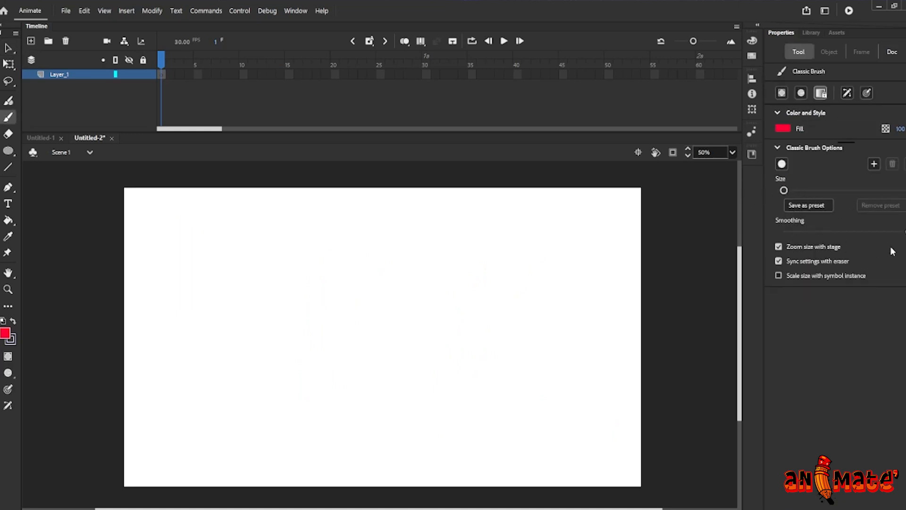
pyautogui.moveTo(902, 232); pyautogui.dragTo(786, 231)
pyautogui.moveTo(783, 190); pyautogui.dragTo(790, 190)
pyautogui.moveTo(193, 254); pyautogui.dragTo(285, 368)
# Raise the smoothing and paint two more m-shaped strokes in the middle and on the right
pyautogui.moveTo(788, 230); pyautogui.dragTo(844, 231)
pyautogui.moveTo(389, 267)
pyautogui.mouseDown()
pyautogui.moveTo(427, 296)
pyautogui.moveTo(468, 377)
pyautogui.mouseUp()
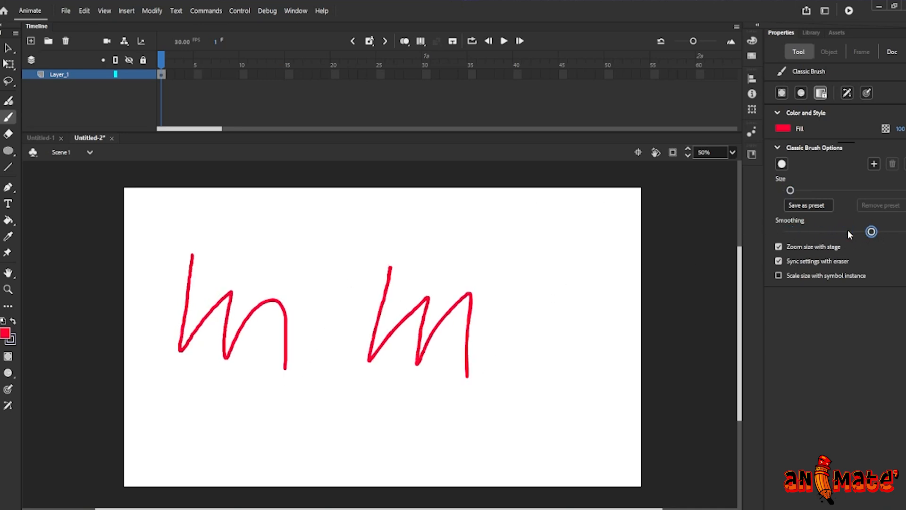
pyautogui.moveTo(541, 269)
pyautogui.mouseDown()
pyautogui.moveTo(529, 349)
pyautogui.moveTo(599, 374)
pyautogui.mouseUp()
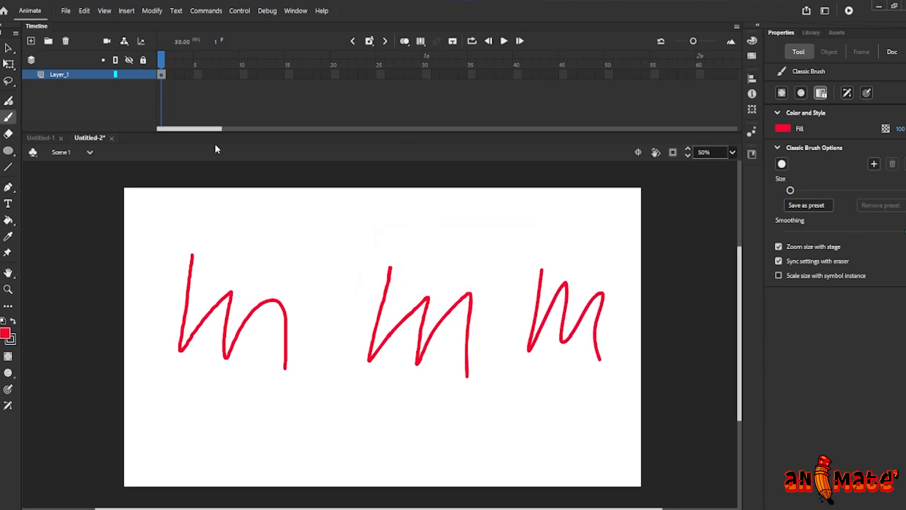
# Select the first m stroke and zoom in to examine the smoothness of its edges
pyautogui.press('v')
pyautogui.moveTo(163, 232); pyautogui.dragTo(329, 404)
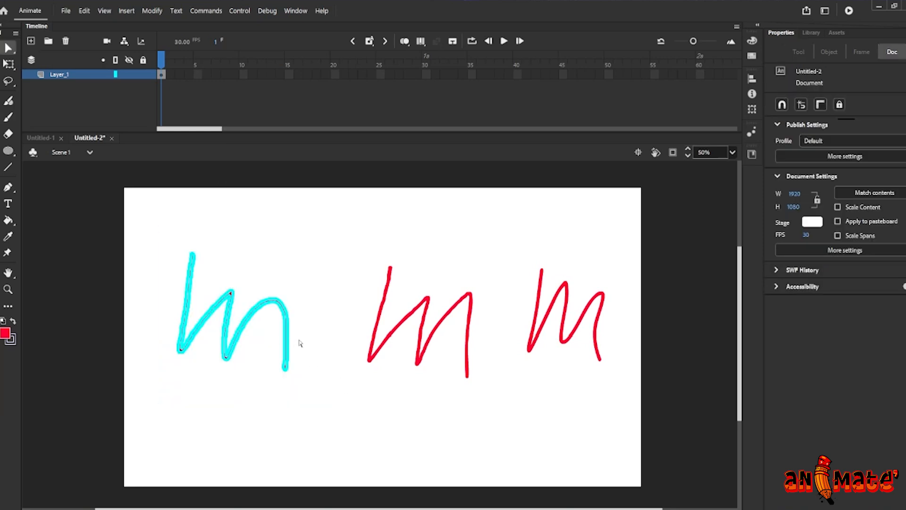
pyautogui.hotkey('ctrl', '=')
pyautogui.hotkey('ctrl', '=')
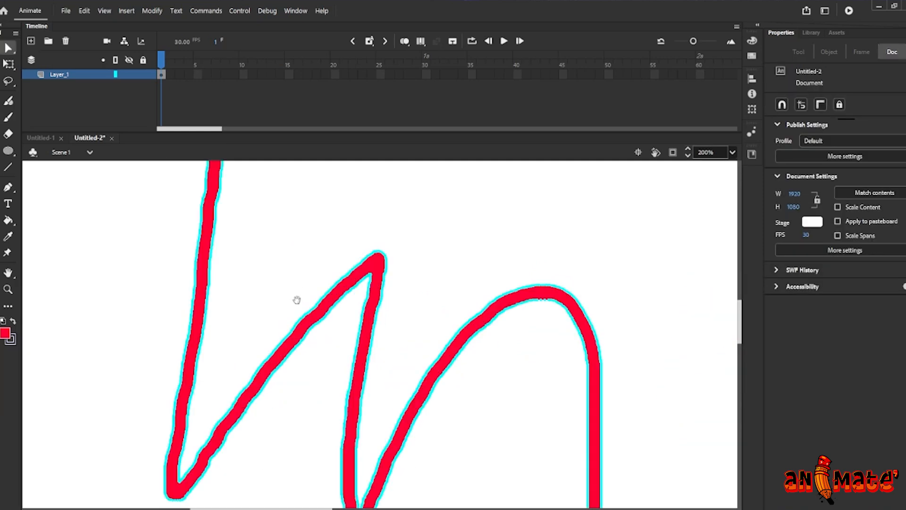
pyautogui.moveTo(298, 290); pyautogui.dragTo(310, 338)
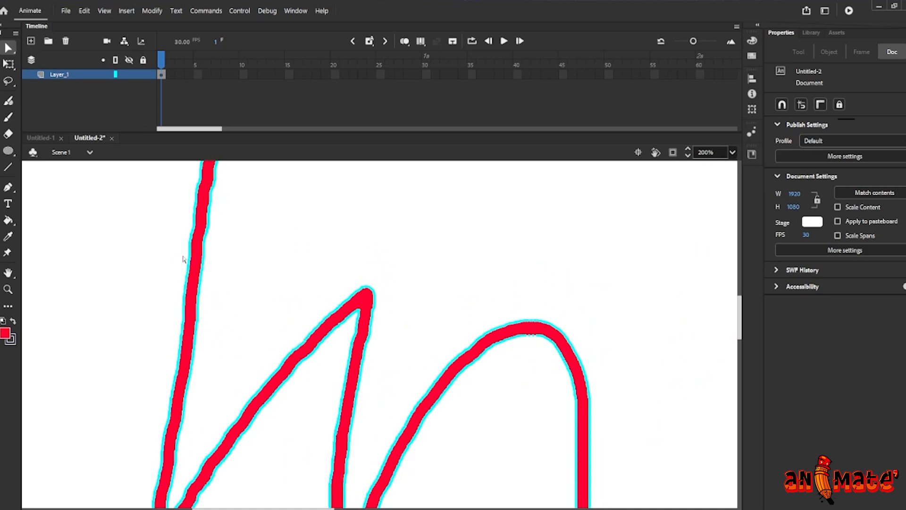
pyautogui.moveTo(300, 350); pyautogui.dragTo(235, 217)
pyautogui.moveTo(342, 346); pyautogui.dragTo(309, 319)
pyautogui.moveTo(412, 257)
pyautogui.mouseDown()
pyautogui.moveTo(352, 296)
pyautogui.moveTo(234, 327)
pyautogui.mouseUp()
pyautogui.moveTo(464, 251); pyautogui.dragTo(306, 317)
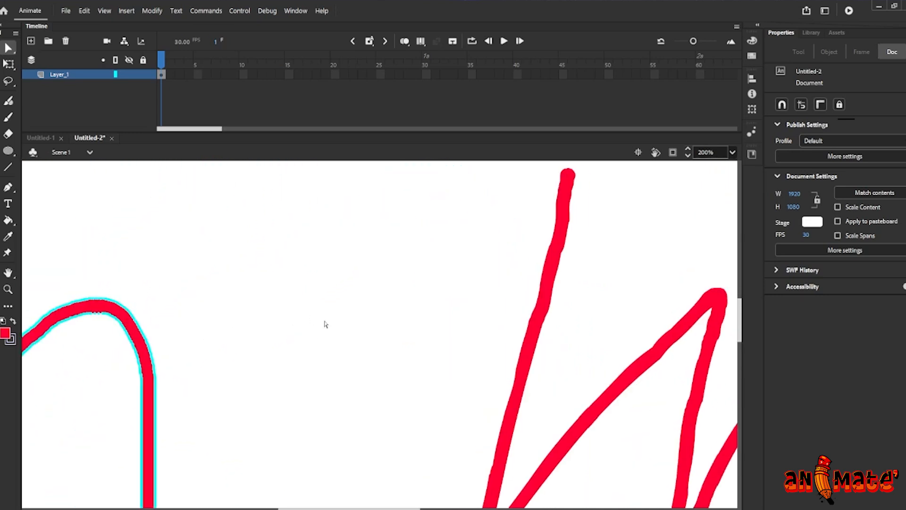
# Select the second m stroke and zoom in to compare its edges
pyautogui.hotkey('ctrl', '-')
pyautogui.moveTo(397, 294); pyautogui.dragTo(325, 246)
pyautogui.moveTo(323, 185); pyautogui.dragTo(574, 457)
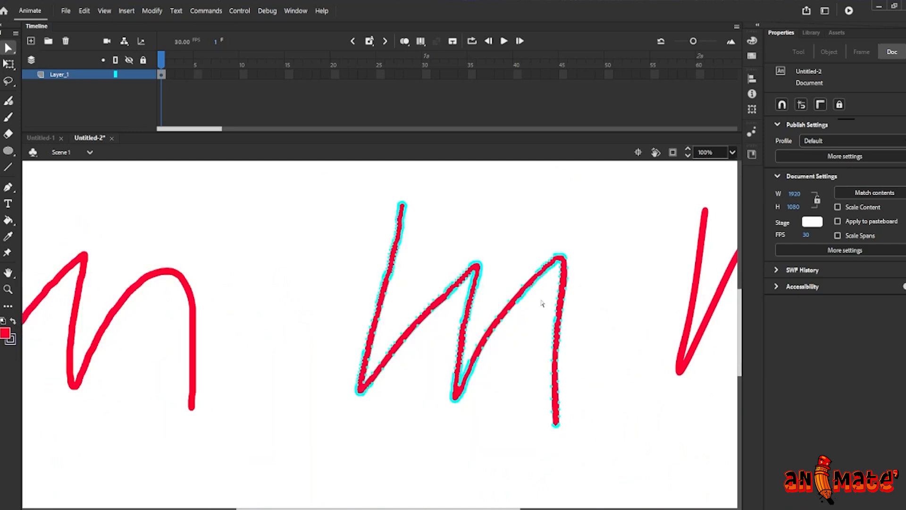
pyautogui.hotkey('ctrl', '=')
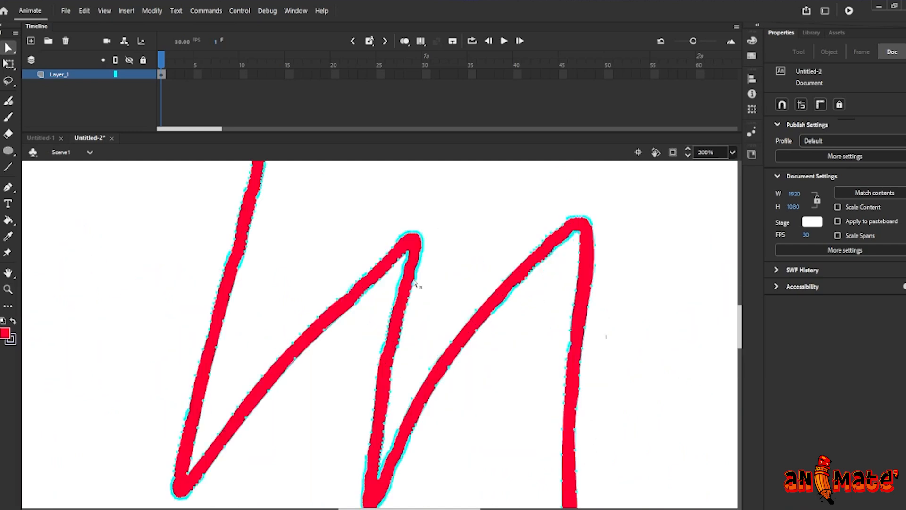
pyautogui.click(373, 270)
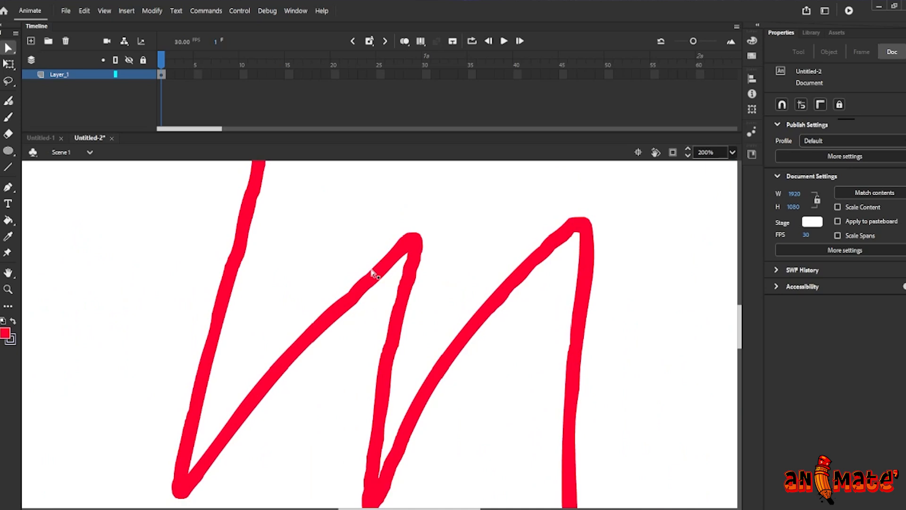
# Select and examine the third m stroke, then zoom back out to see the whole stage
pyautogui.hotkey('ctrl', '-')
pyautogui.moveTo(258, 198)
pyautogui.mouseDown()
pyautogui.moveTo(431, 398)
pyautogui.moveTo(511, 467)
pyautogui.mouseUp()
pyautogui.hscroll(5, 542, 380)
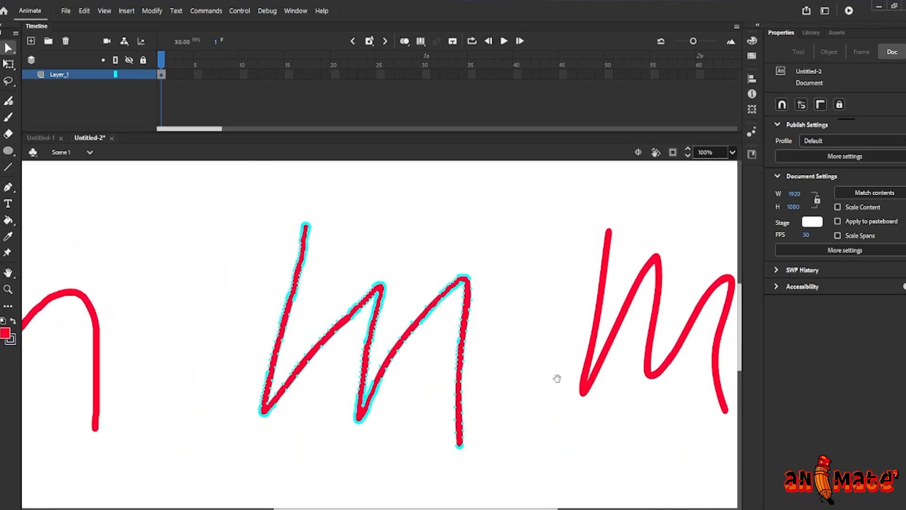
pyautogui.moveTo(387, 187); pyautogui.dragTo(590, 438)
pyautogui.moveTo(494, 279)
pyautogui.mouseDown()
pyautogui.moveTo(525, 258)
pyautogui.moveTo(476, 285)
pyautogui.moveTo(487, 278)
pyautogui.mouseUp()
pyautogui.moveTo(335, 334); pyautogui.dragTo(390, 319)
pyautogui.hotkey('ctrl', '-')
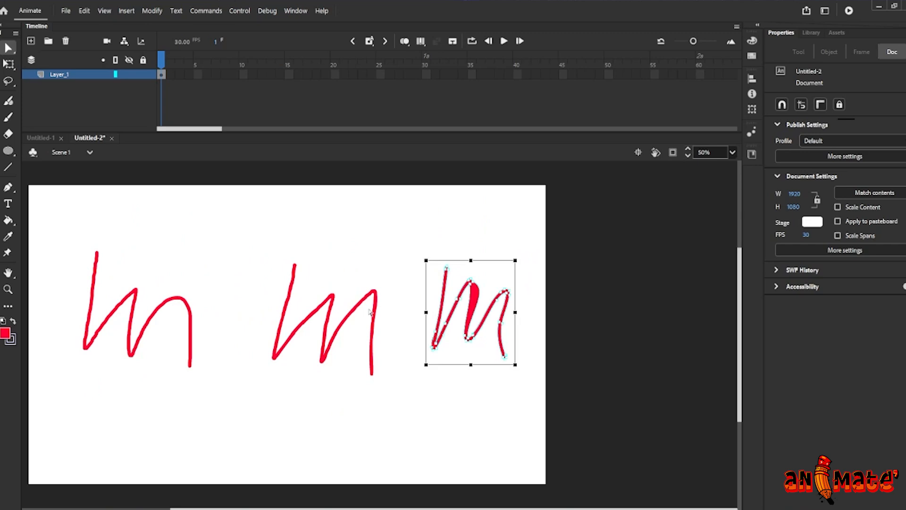
pyautogui.hotkey('ctrl', '-')
pyautogui.hotkey('ctrl', '-')
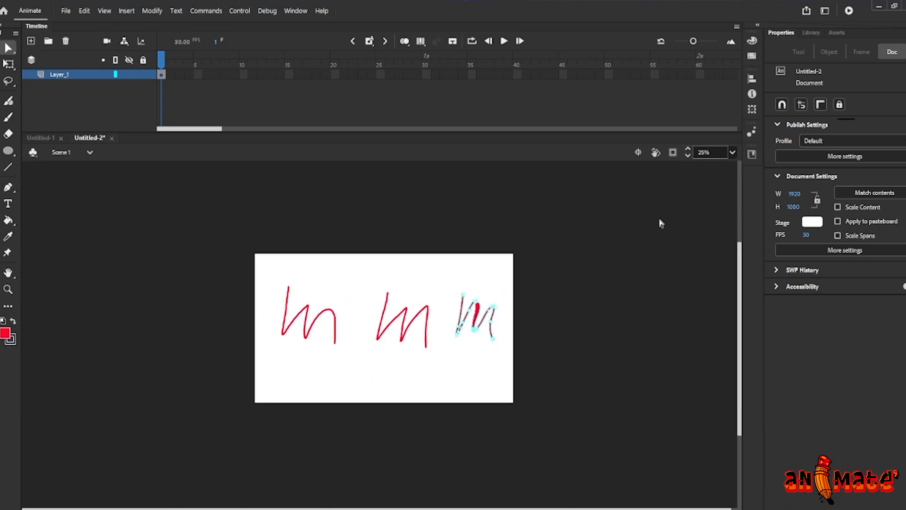
pyautogui.press('b')
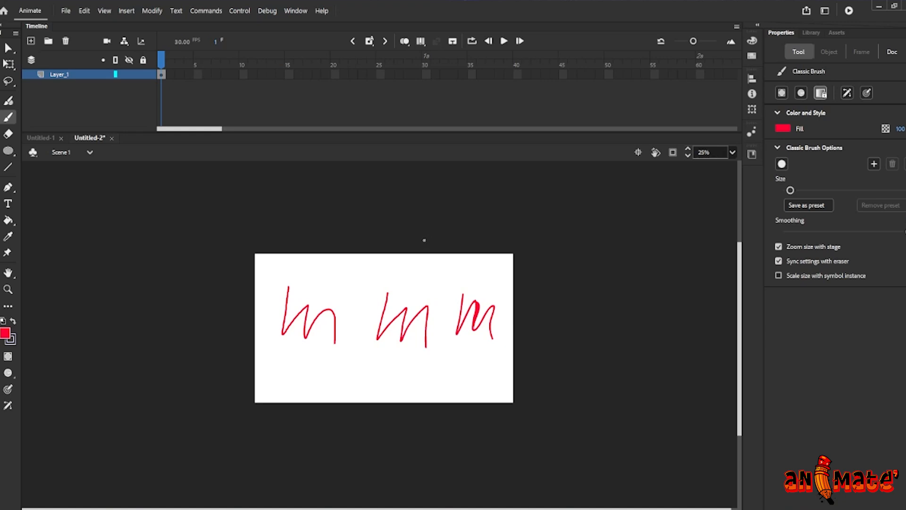
pyautogui.moveTo(213, 212)
pyautogui.mouseDown()
pyautogui.moveTo(315, 320)
pyautogui.moveTo(497, 417)
pyautogui.mouseUp()
pyautogui.hotkey('ctrl', 'z')
# Select all three m strokes on the stage
pyautogui.press('v')
pyautogui.moveTo(241, 231)
pyautogui.mouseDown()
pyautogui.moveTo(271, 284)
pyautogui.moveTo(536, 430)
pyautogui.mouseUp()
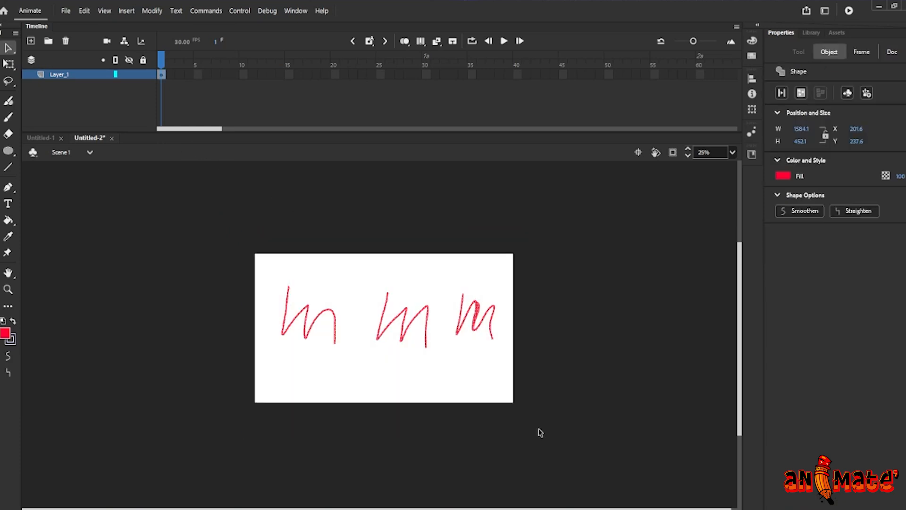
# Delete the three m strokes and draw a large m with the Classic Brush
pyautogui.press('Delete')
pyautogui.hotkey('ctrl', '=')
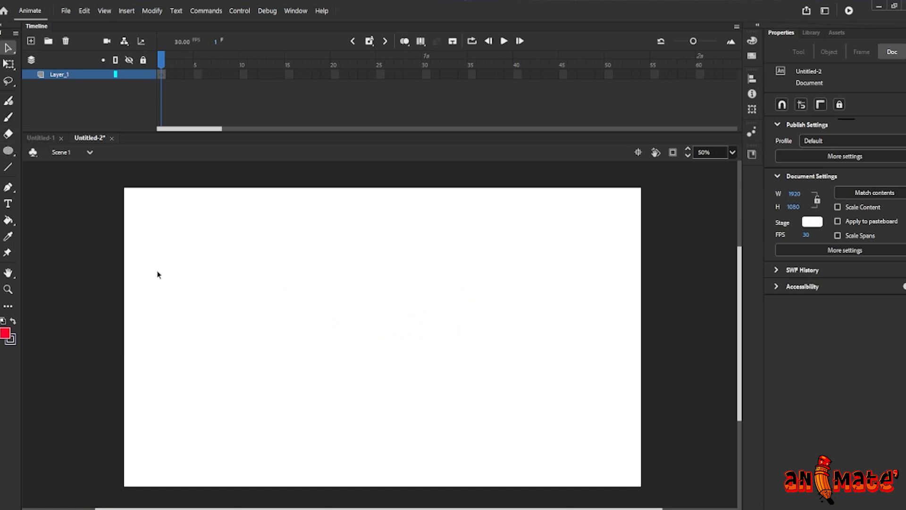
pyautogui.press('b')
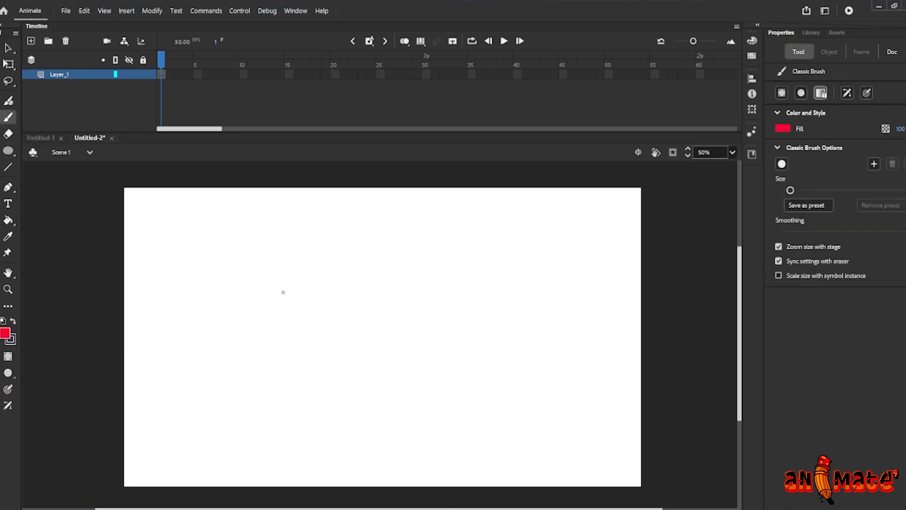
pyautogui.moveTo(237, 264)
pyautogui.mouseDown()
pyautogui.moveTo(321, 377)
pyautogui.moveTo(436, 376)
pyautogui.mouseUp()
# Erase parts of the m stroke with the Eraser tool
pyautogui.click(8, 134)
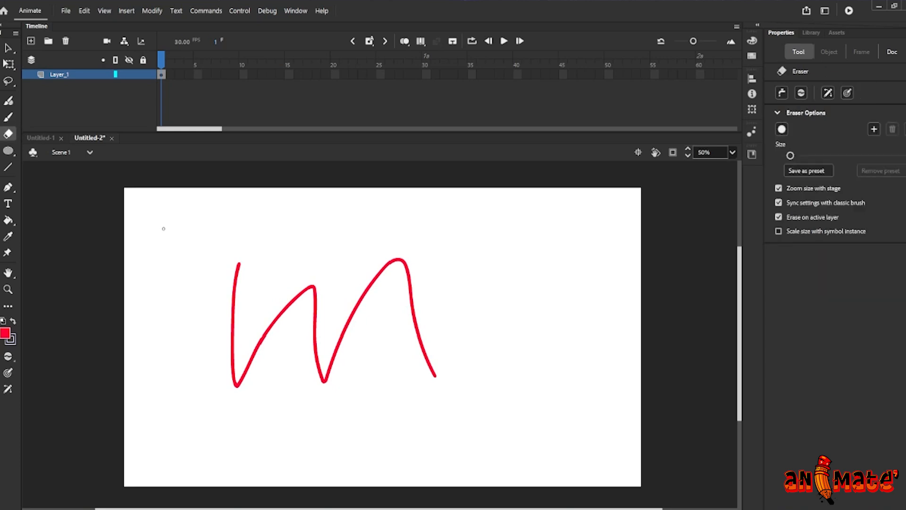
pyautogui.moveTo(242, 264)
pyautogui.mouseDown()
pyautogui.moveTo(234, 326)
pyautogui.moveTo(252, 359)
pyautogui.moveTo(359, 302)
pyautogui.moveTo(437, 277)
pyautogui.moveTo(316, 351)
pyautogui.moveTo(325, 373)
pyautogui.moveTo(331, 335)
pyautogui.moveTo(317, 291)
pyautogui.mouseUp()
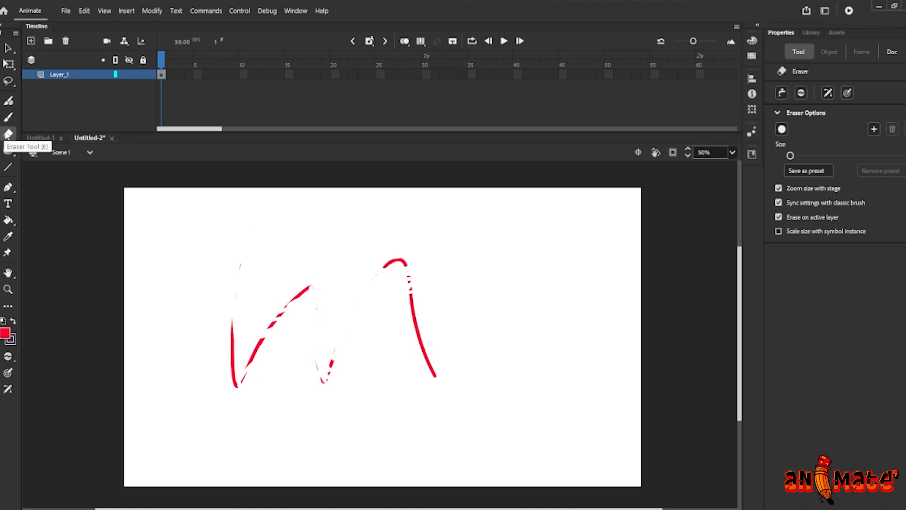
pyautogui.moveTo(312, 285); pyautogui.dragTo(232, 365)
pyautogui.moveTo(397, 269)
pyautogui.mouseDown()
pyautogui.moveTo(414, 307)
pyautogui.moveTo(409, 294)
pyautogui.mouseUp()
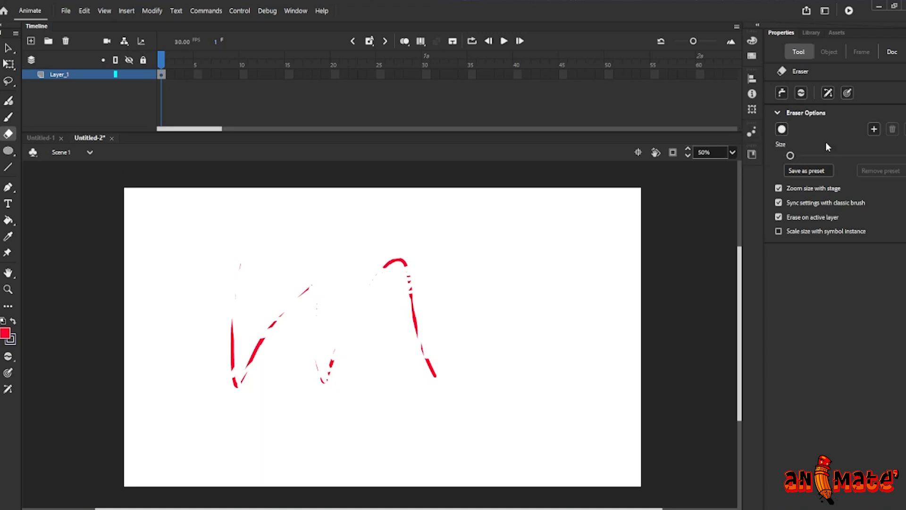
# Examine the Eraser's mode list and its other tool options
pyautogui.click(801, 96)
pyautogui.click(829, 106)
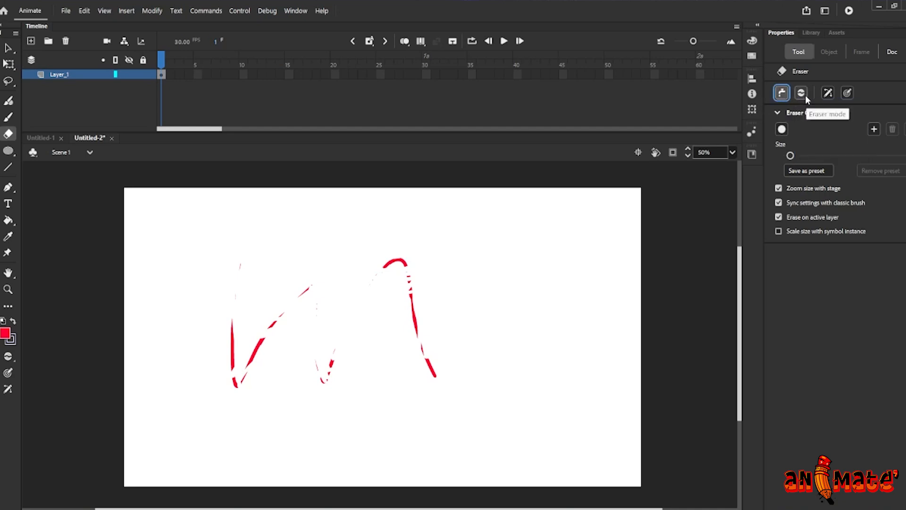
pyautogui.click(802, 94)
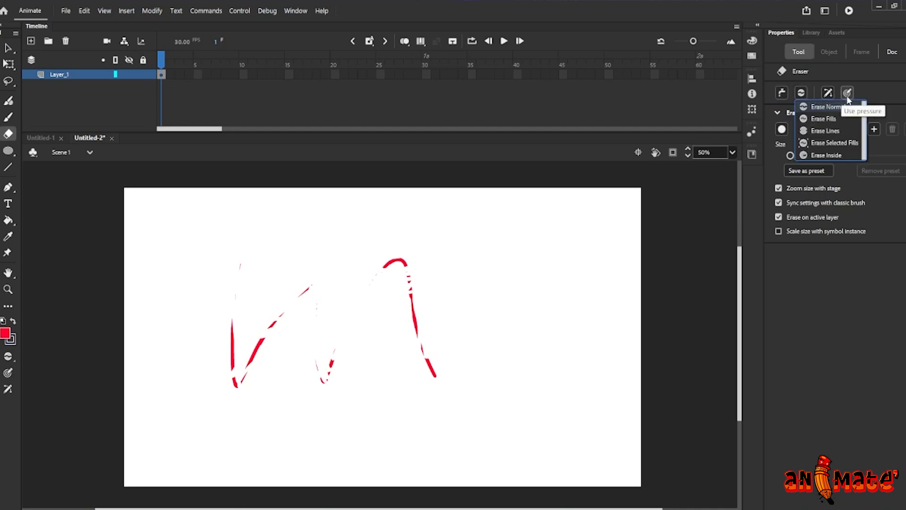
pyautogui.click(827, 93)
pyautogui.click(803, 95)
pyautogui.click(824, 95)
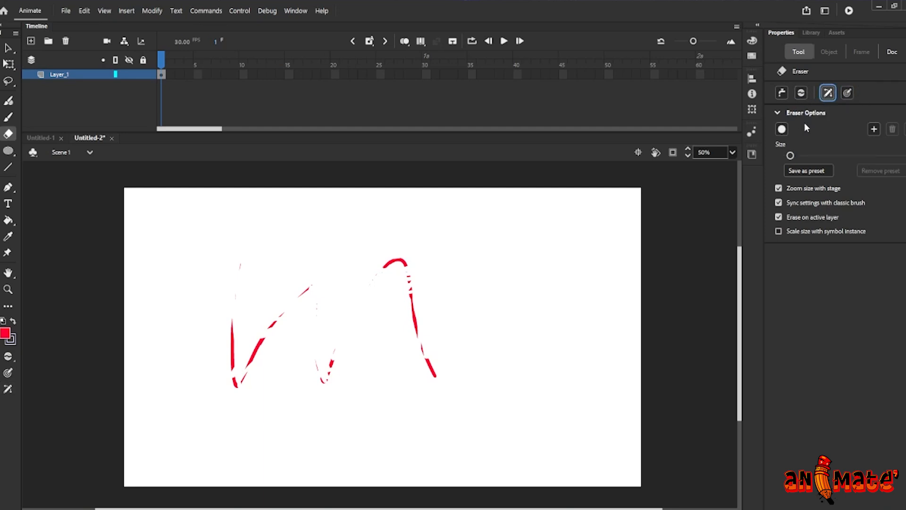
pyautogui.click(796, 96)
pyautogui.click(813, 115)
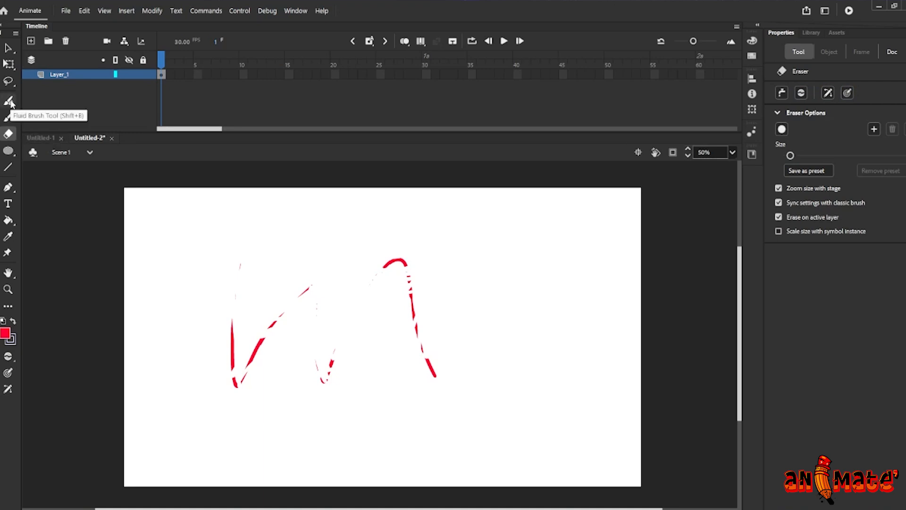
# Select everything on the stage and delete it
pyautogui.click(8, 48)
pyautogui.moveTo(146, 207)
pyautogui.mouseDown()
pyautogui.moveTo(412, 380)
pyautogui.moveTo(505, 426)
pyautogui.mouseUp()
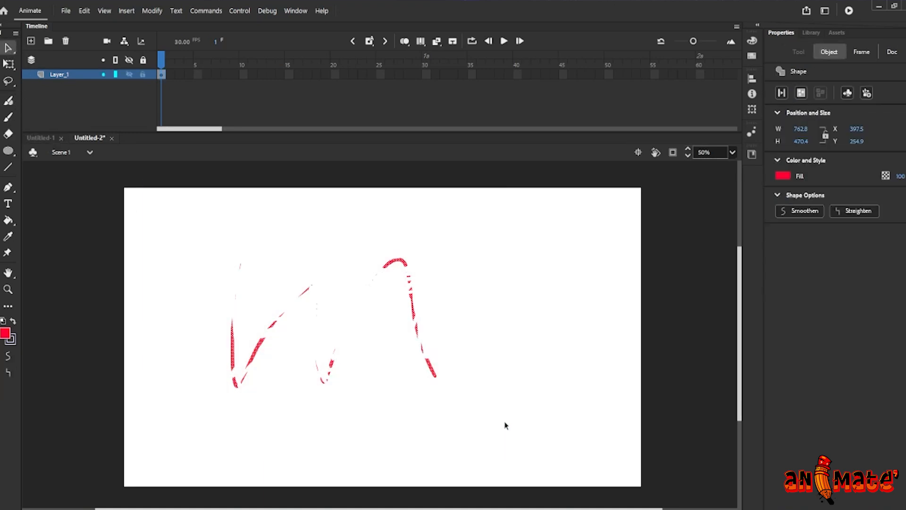
pyautogui.press('Delete')
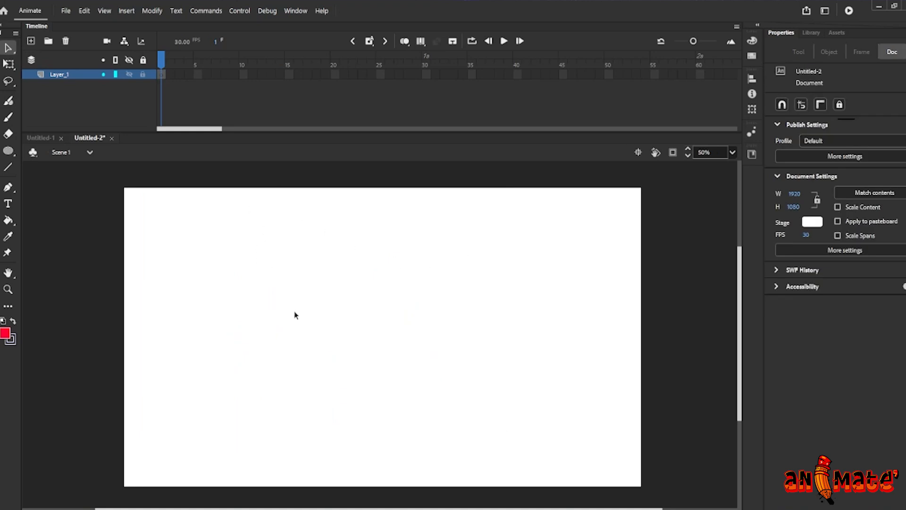
# Draw four zigzag strokes with the Fluid Brush
pyautogui.press('b')
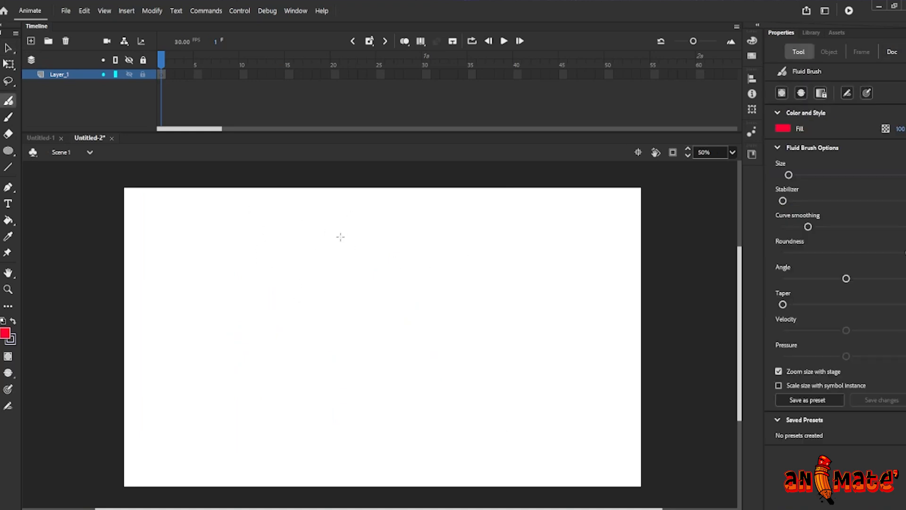
pyautogui.moveTo(362, 269)
pyautogui.mouseDown()
pyautogui.moveTo(408, 347)
pyautogui.moveTo(401, 365)
pyautogui.mouseUp()
pyautogui.hotkey('ctrl', '=')
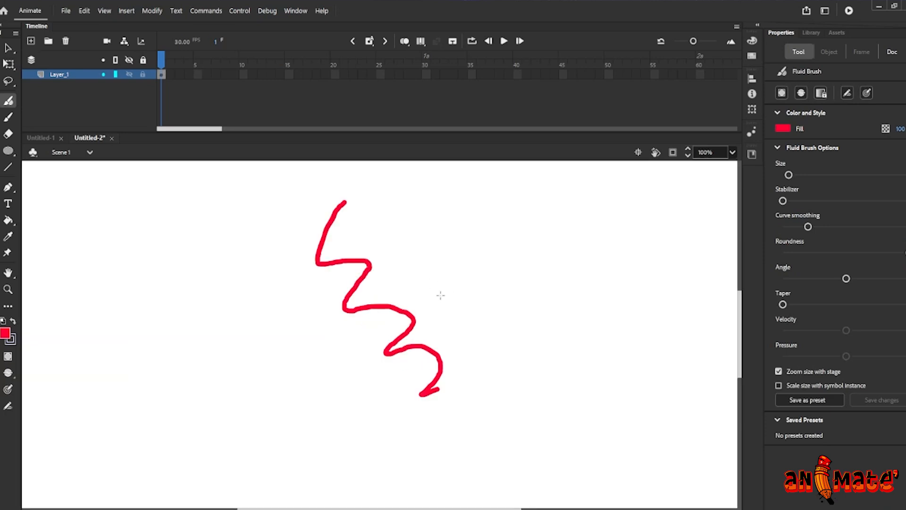
pyautogui.moveTo(463, 251); pyautogui.dragTo(514, 334)
pyautogui.moveTo(591, 269)
pyautogui.mouseDown()
pyautogui.moveTo(585, 235)
pyautogui.moveTo(596, 334)
pyautogui.mouseUp()
pyautogui.moveTo(283, 270)
pyautogui.mouseDown()
pyautogui.moveTo(285, 360)
pyautogui.moveTo(309, 394)
pyautogui.mouseUp()
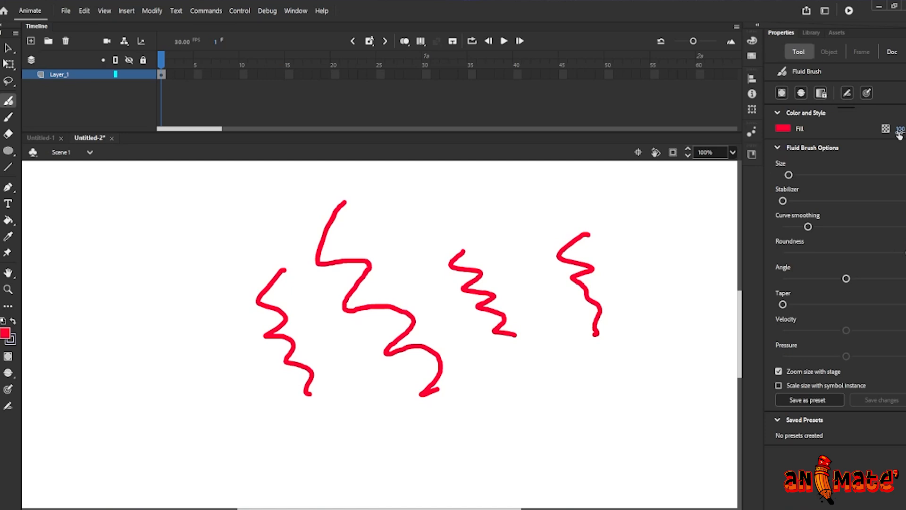
# Adjust the Fluid Brush size, stabilizer, curve smoothing, roundness, angle and taper sliders
pyautogui.moveTo(787, 176)
pyautogui.mouseDown()
pyautogui.moveTo(818, 182)
pyautogui.moveTo(785, 198)
pyautogui.moveTo(815, 200)
pyautogui.mouseUp()
pyautogui.moveTo(808, 227); pyautogui.dragTo(864, 227)
pyautogui.moveTo(902, 252)
pyautogui.mouseDown()
pyautogui.moveTo(869, 253)
pyautogui.moveTo(806, 278)
pyautogui.moveTo(835, 304)
pyautogui.mouseUp()
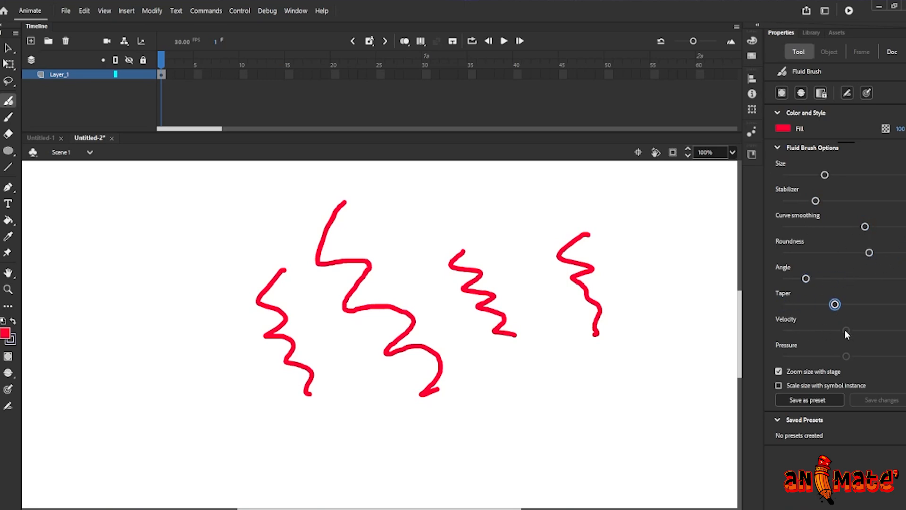
# Paint many sweeping tapered strokes across the stage with the Fluid Brush
pyautogui.moveTo(473, 419); pyautogui.dragTo(646, 358)
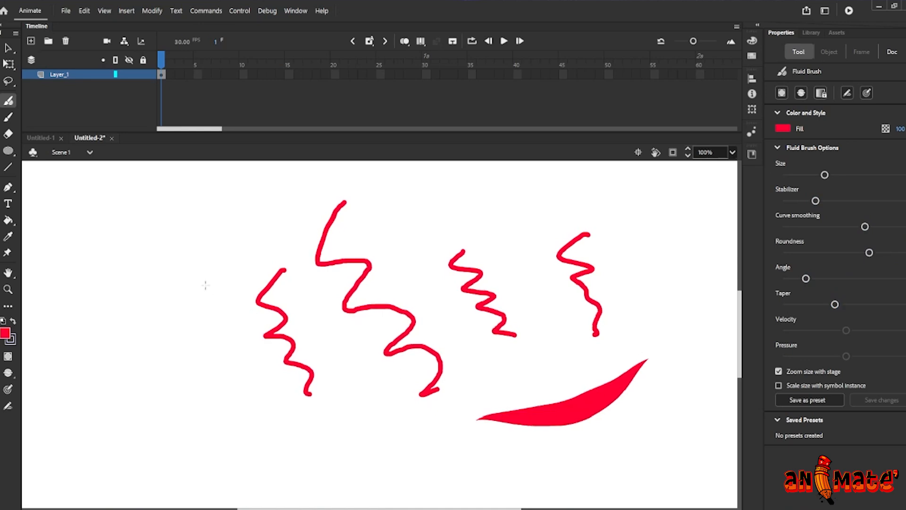
pyautogui.moveTo(276, 235); pyautogui.dragTo(77, 351)
pyautogui.moveTo(128, 427)
pyautogui.mouseDown()
pyautogui.moveTo(343, 425)
pyautogui.moveTo(383, 383)
pyautogui.mouseUp()
pyautogui.moveTo(257, 197)
pyautogui.mouseDown()
pyautogui.moveTo(302, 182)
pyautogui.moveTo(584, 168)
pyautogui.mouseUp()
pyautogui.moveTo(670, 266)
pyautogui.mouseDown()
pyautogui.moveTo(493, 361)
pyautogui.moveTo(430, 460)
pyautogui.mouseUp()
pyautogui.moveTo(134, 197); pyautogui.dragTo(76, 464)
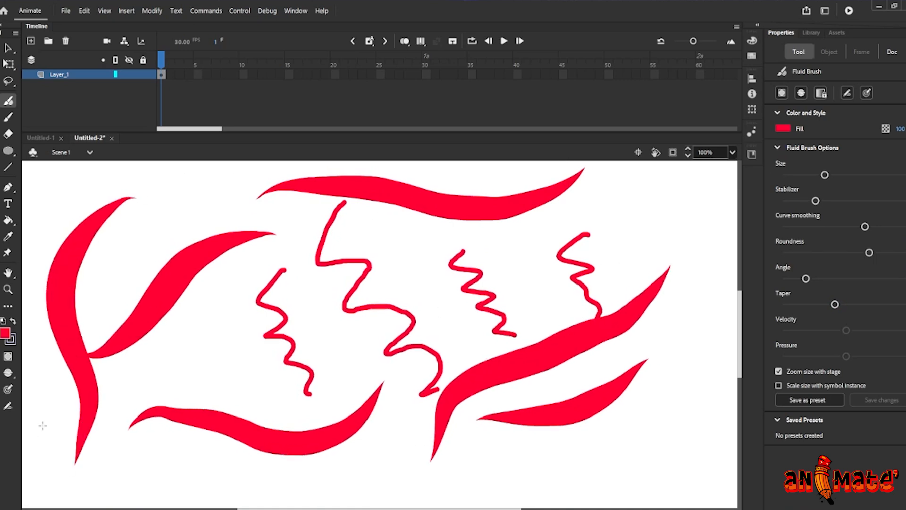
pyautogui.moveTo(233, 284)
pyautogui.mouseDown()
pyautogui.moveTo(185, 330)
pyautogui.moveTo(98, 404)
pyautogui.mouseUp()
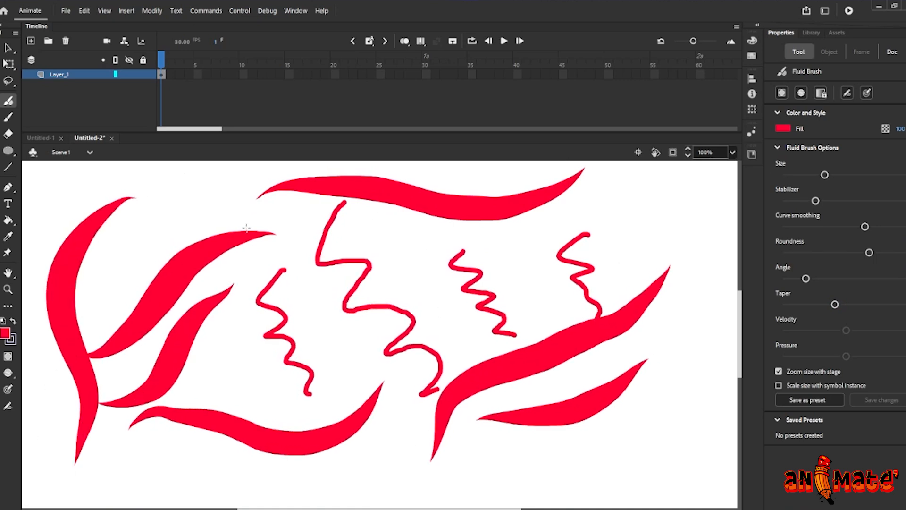
pyautogui.moveTo(124, 242)
pyautogui.mouseDown()
pyautogui.moveTo(208, 201)
pyautogui.moveTo(392, 240)
pyautogui.mouseUp()
pyautogui.moveTo(483, 230)
pyautogui.mouseDown()
pyautogui.moveTo(413, 261)
pyautogui.moveTo(646, 202)
pyautogui.mouseUp()
pyautogui.moveTo(712, 244); pyautogui.dragTo(618, 467)
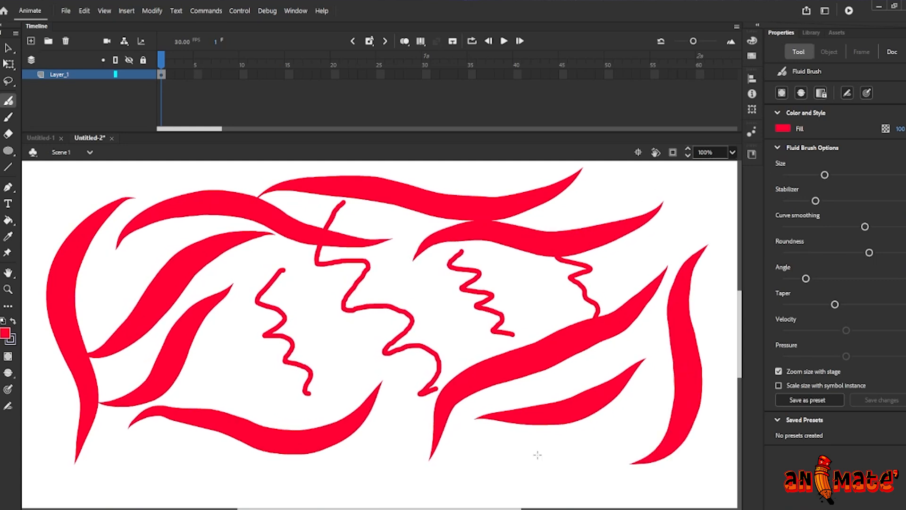
pyautogui.moveTo(305, 477); pyautogui.dragTo(524, 470)
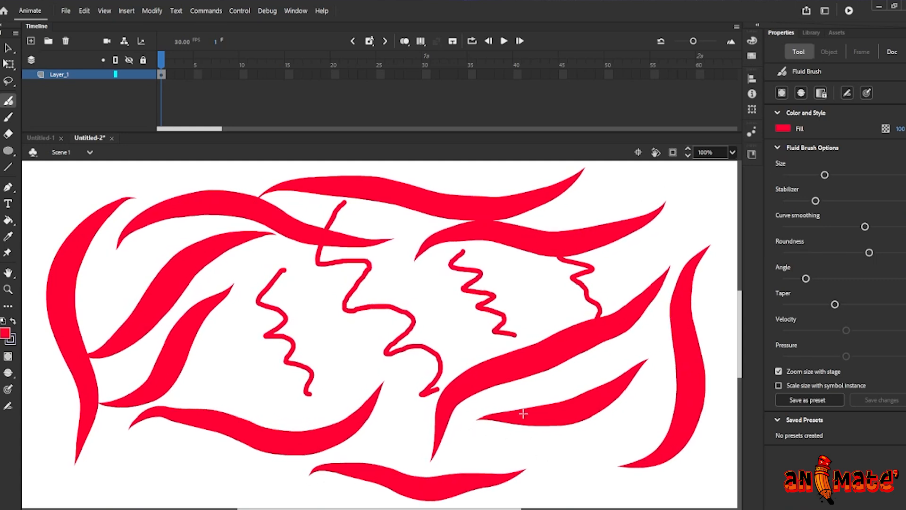
# Select all the strokes on the stage and delete them
pyautogui.hotkey('ctrl', '-')
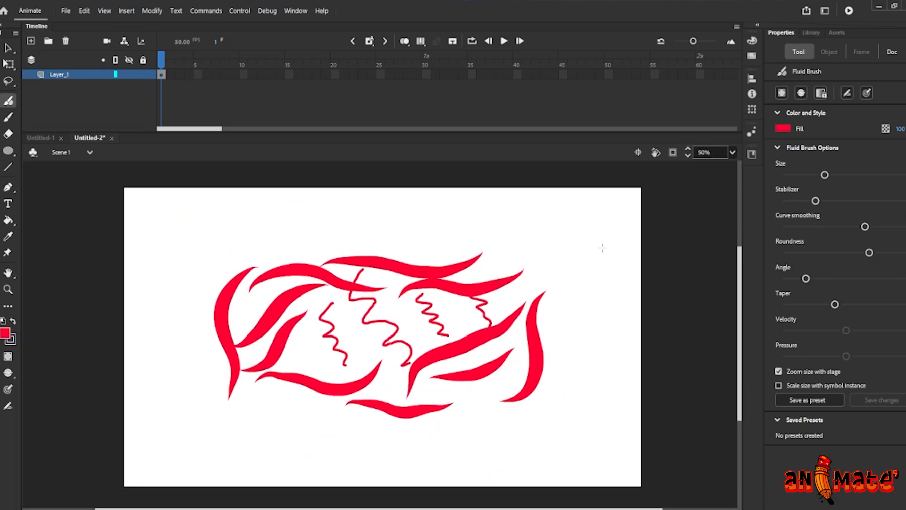
pyautogui.click(8, 47)
pyautogui.moveTo(135, 192); pyautogui.dragTo(567, 445)
pyautogui.press('Delete')
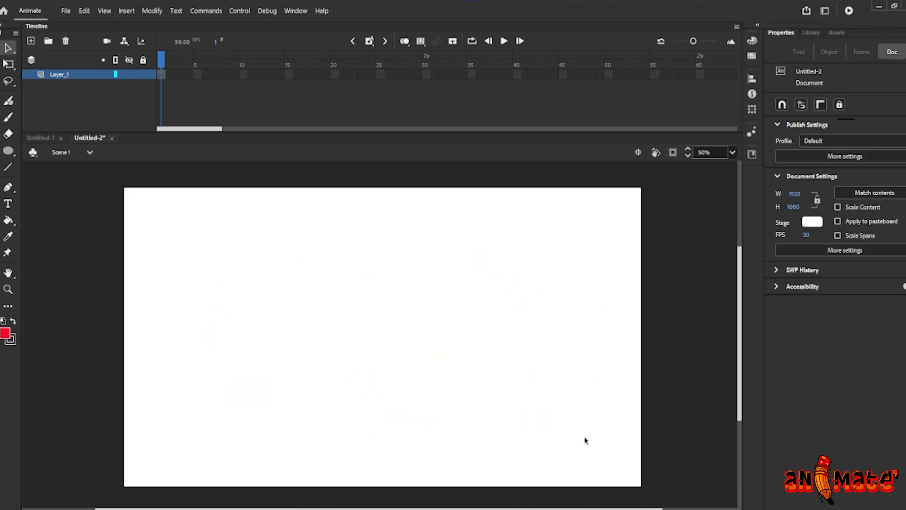
# Draw a large red square with the Rectangle tool
pyautogui.hotkey('ctrl', '=')
pyautogui.hotkey('ctrl', '-')
pyautogui.press('b')
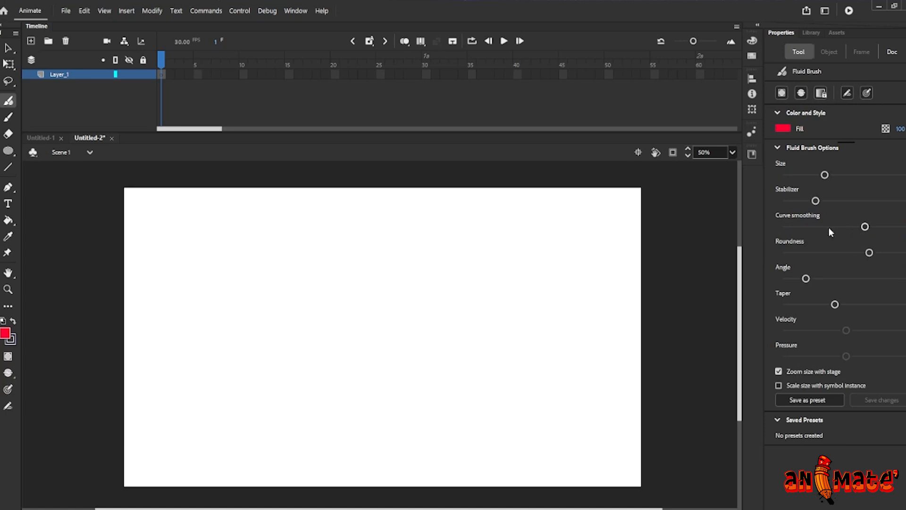
pyautogui.click(16, 155)
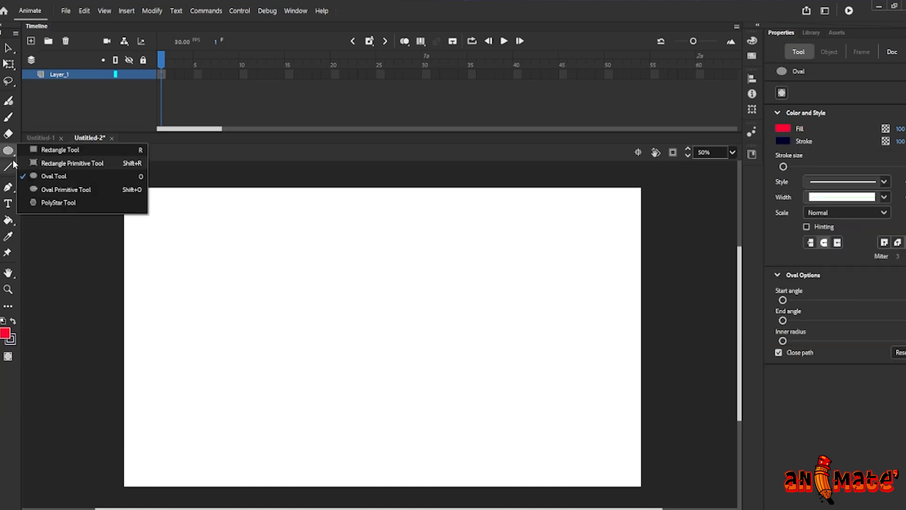
pyautogui.click(60, 150)
pyautogui.moveTo(273, 246); pyautogui.dragTo(413, 384)
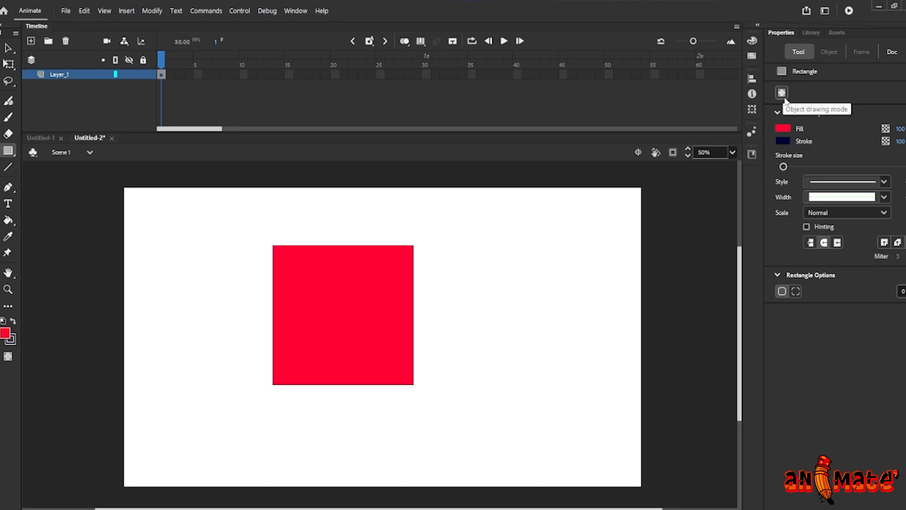
# Change the fill colour to blue and draw a smaller blue square beside the red one
pyautogui.click(783, 128)
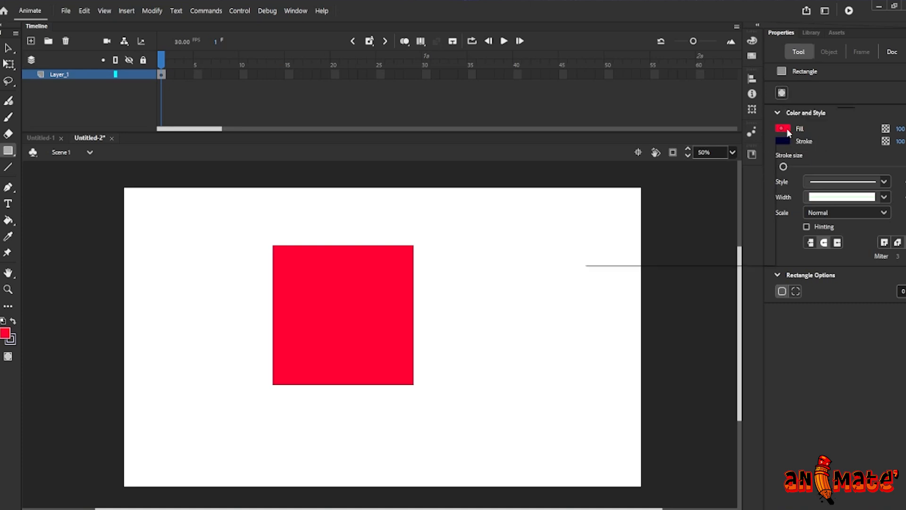
pyautogui.click(653, 202)
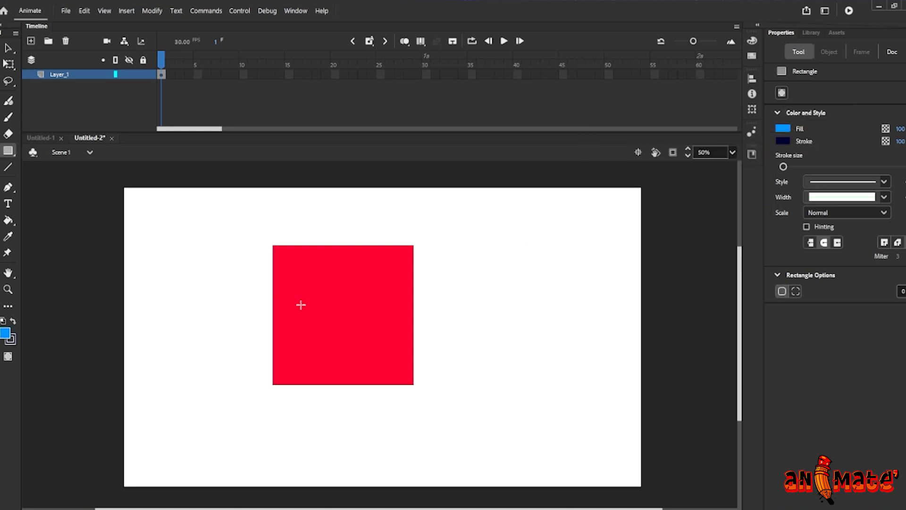
pyautogui.press('v')
pyautogui.click(323, 292)
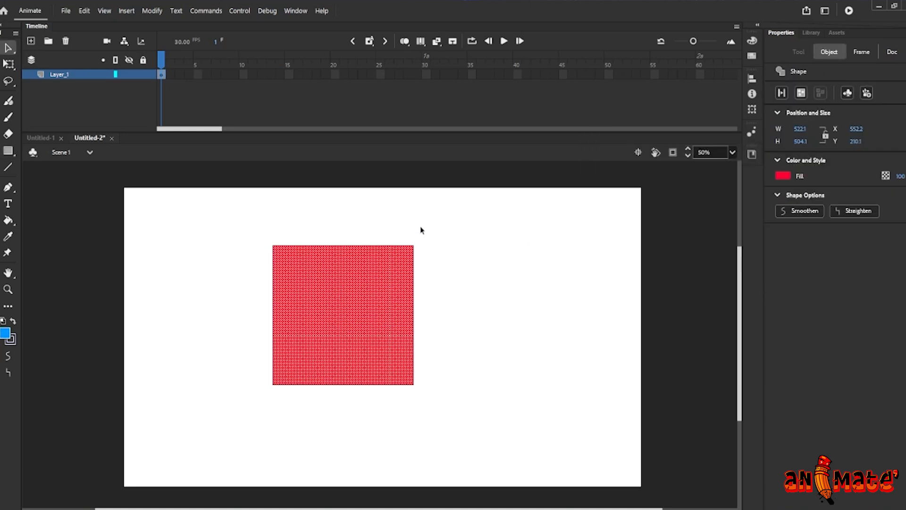
pyautogui.press('r')
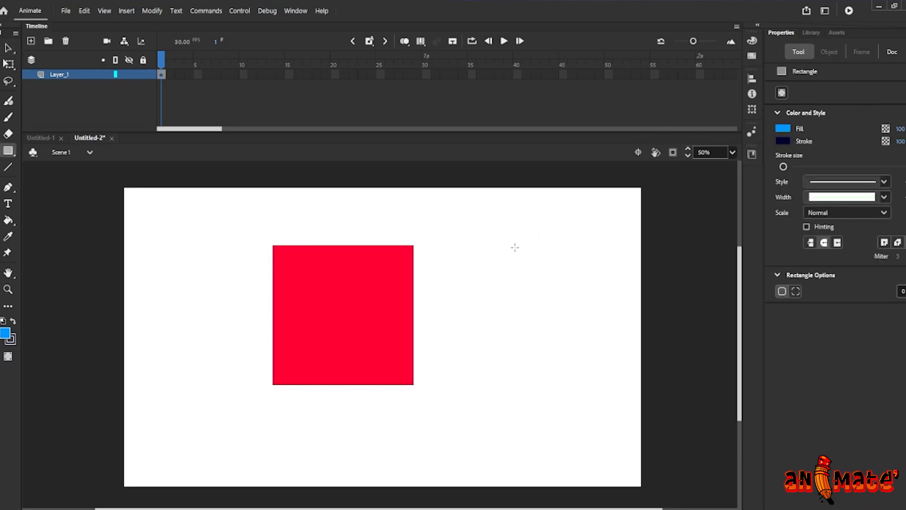
pyautogui.moveTo(487, 248); pyautogui.dragTo(574, 338)
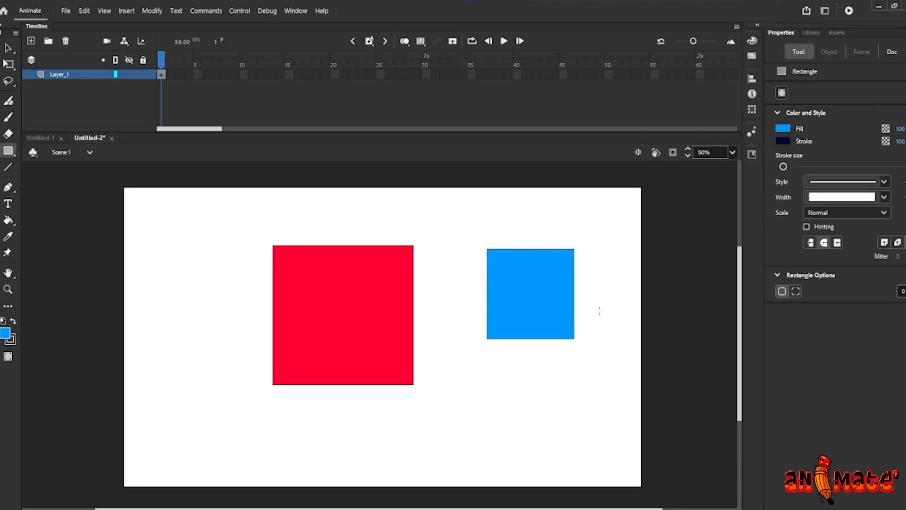
# Pick a dark blue stroke colour and draw a small square below
pyautogui.click(783, 141)
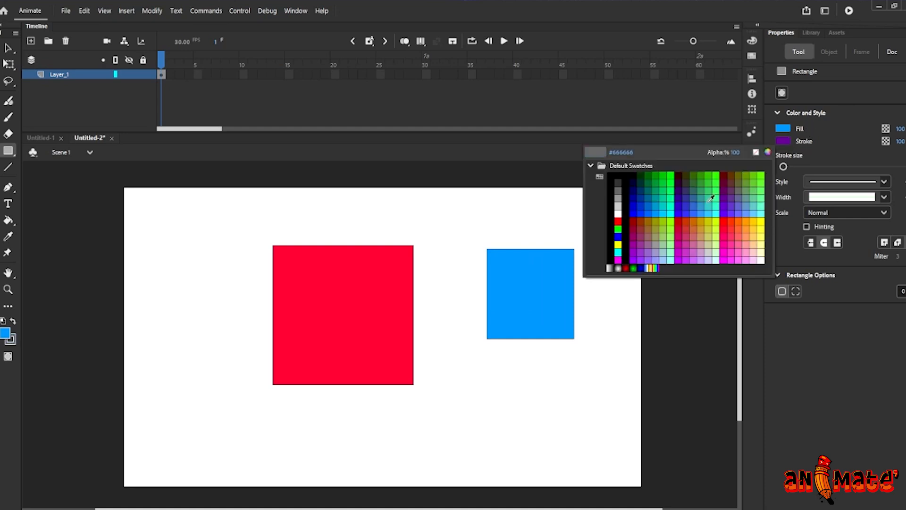
pyautogui.click(630, 186)
pyautogui.moveTo(434, 372); pyautogui.dragTo(484, 426)
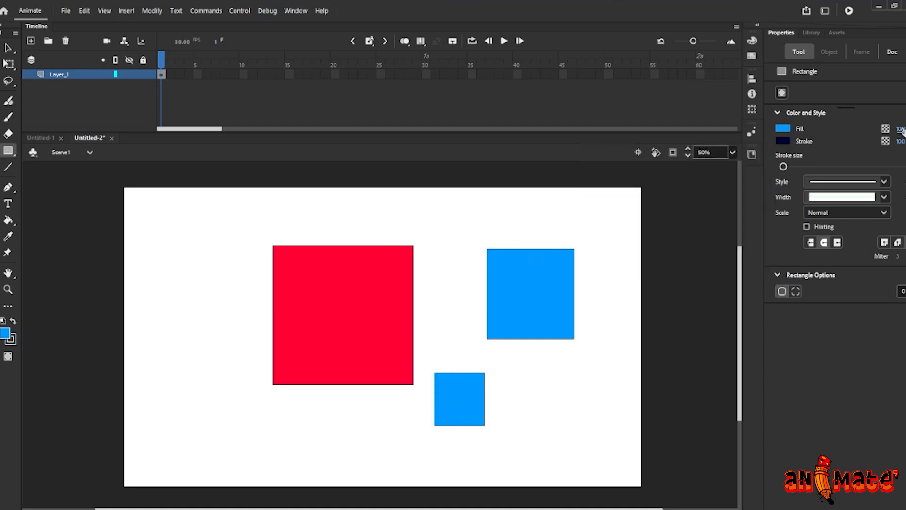
# Lower the fill alpha to 62% and stroke alpha to 75%, then draw a pale square
pyautogui.moveTo(902, 128); pyautogui.dragTo(893, 144)
pyautogui.moveTo(532, 377); pyautogui.dragTo(589, 448)
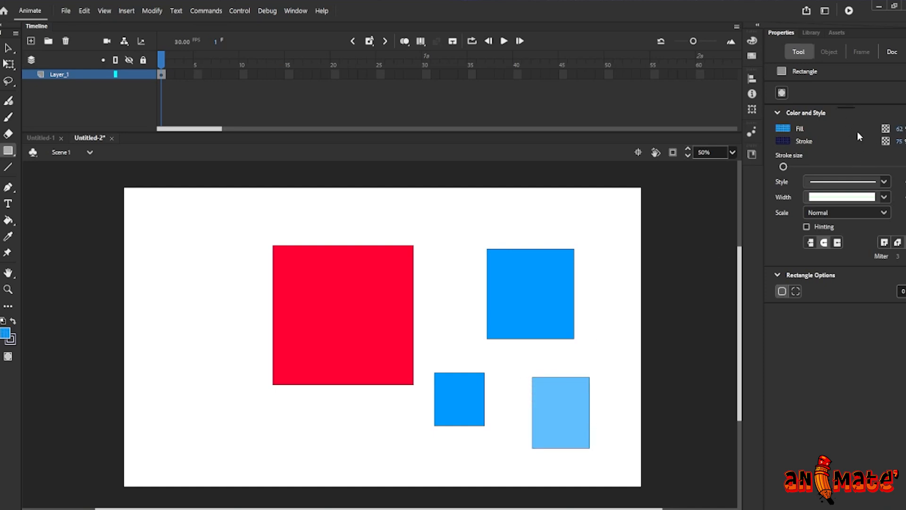
# Reset the fill and stroke alpha to 100%
pyautogui.moveTo(899, 129); pyautogui.dragTo(905, 142)
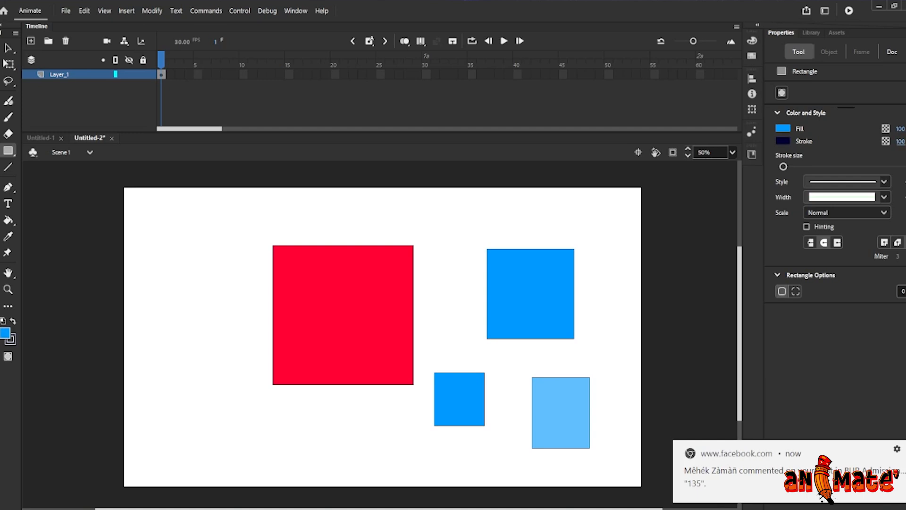
pyautogui.click(891, 443)
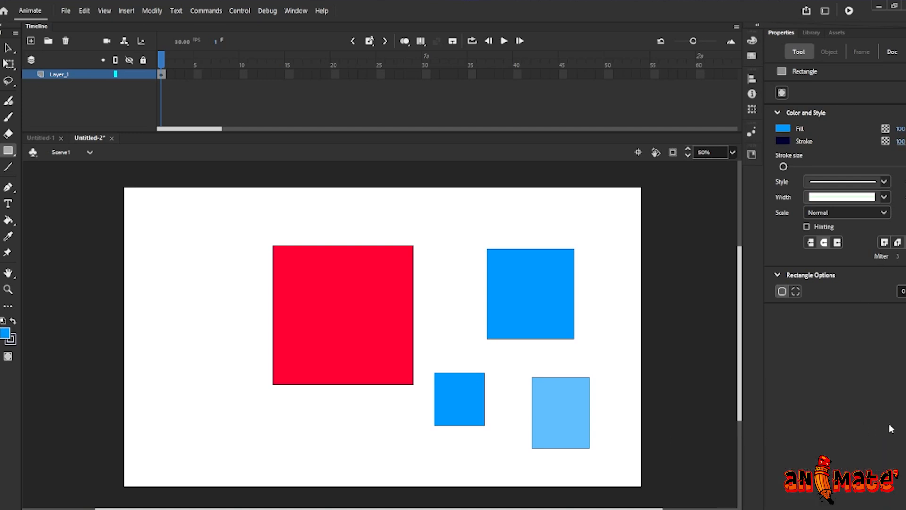
# Set the stroke style to a ragged dotted line and draw a square at the left of the stage
pyautogui.click(884, 183)
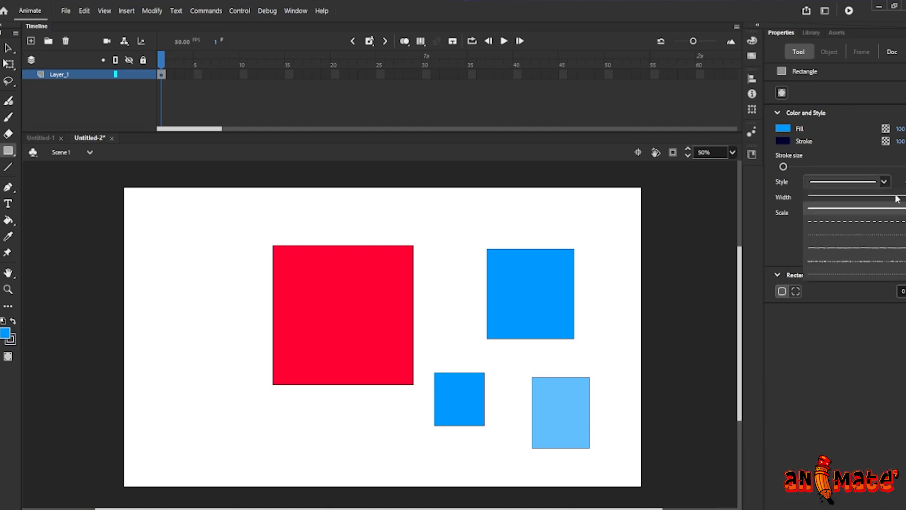
pyautogui.click(836, 259)
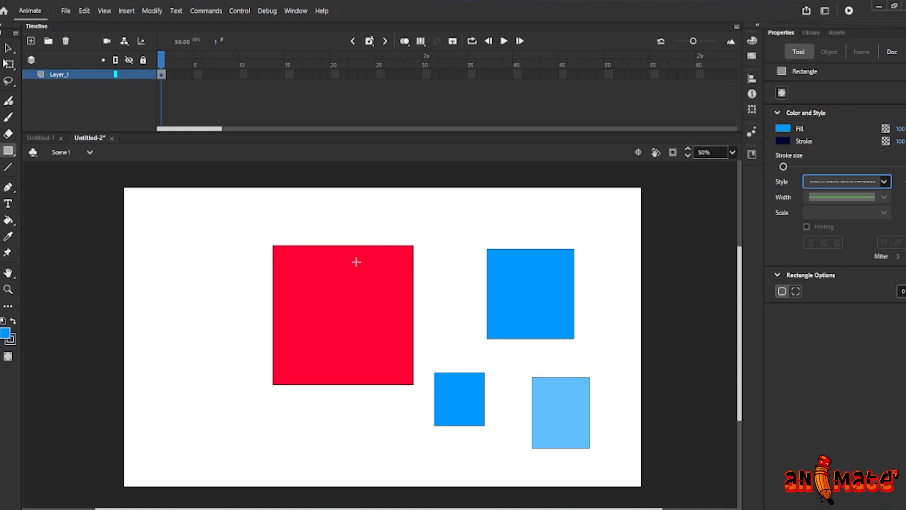
pyautogui.moveTo(173, 256)
pyautogui.mouseDown()
pyautogui.moveTo(241, 349)
pyautogui.moveTo(251, 344)
pyautogui.mouseUp()
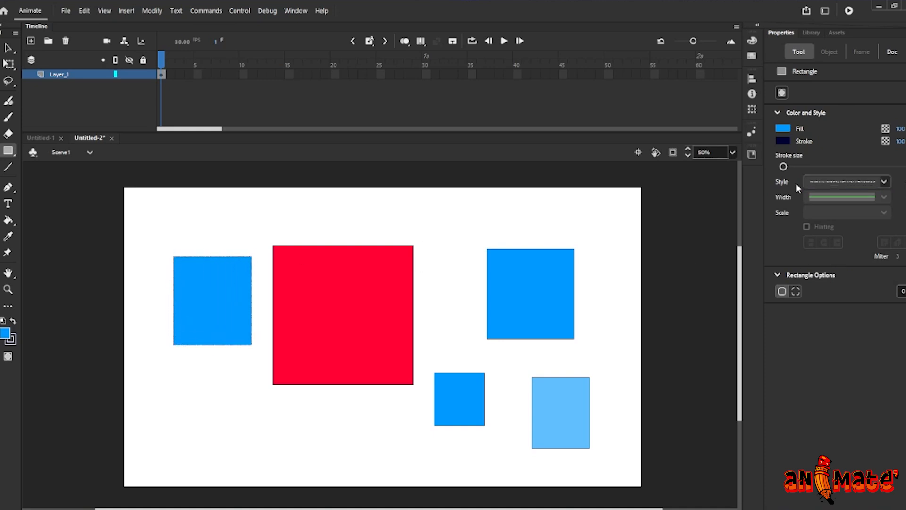
# Set the stroke back to Solid with Width Profile 2 and draw two rectangles along the bottom of the stage
pyautogui.click(883, 182)
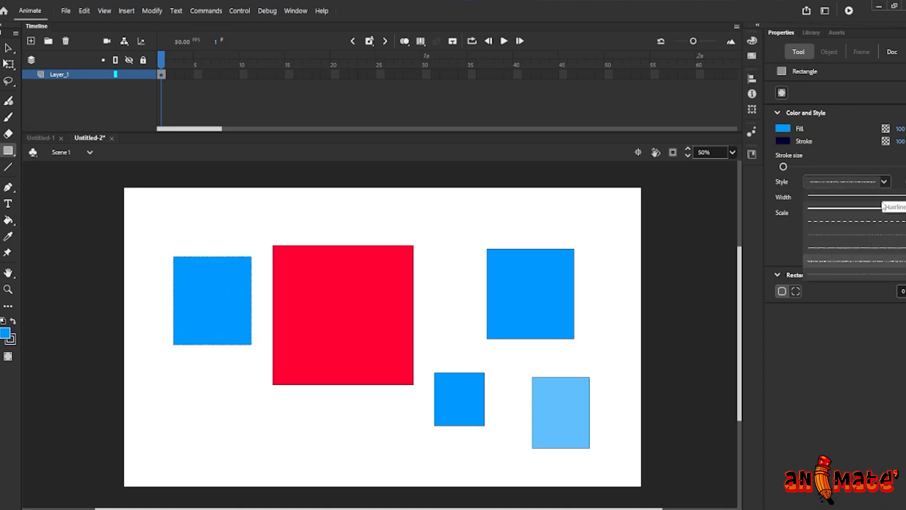
pyautogui.click(855, 203)
pyautogui.click(881, 198)
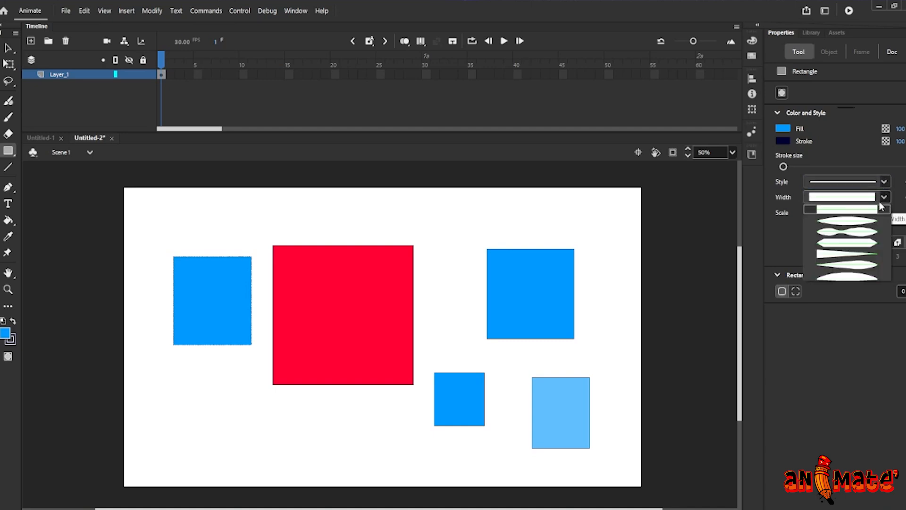
pyautogui.click(844, 231)
pyautogui.moveTo(180, 407)
pyautogui.mouseDown()
pyautogui.moveTo(240, 457)
pyautogui.moveTo(268, 462)
pyautogui.mouseUp()
pyautogui.moveTo(318, 412)
pyautogui.mouseDown()
pyautogui.moveTo(333, 470)
pyautogui.moveTo(371, 461)
pyautogui.mouseUp()
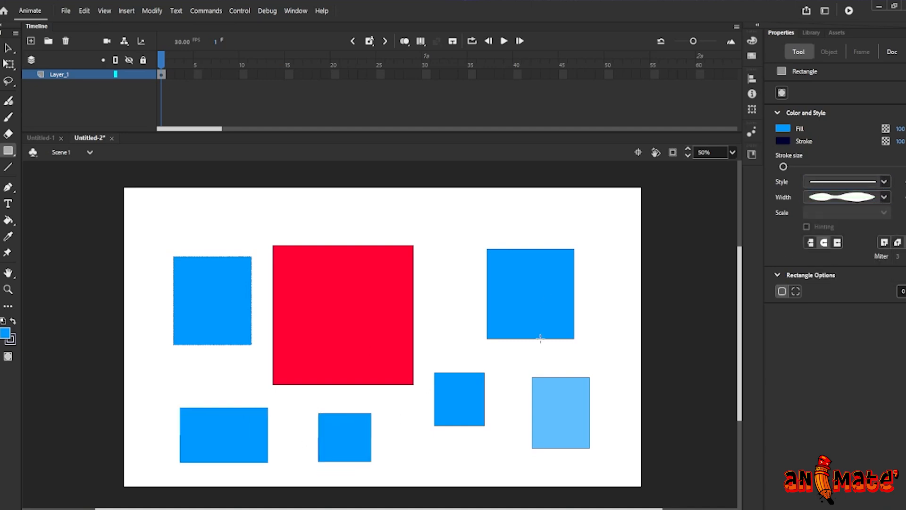
# Apply Width Profile 4 to the stroke and draw two tall rectangles near the top right
pyautogui.click(883, 197)
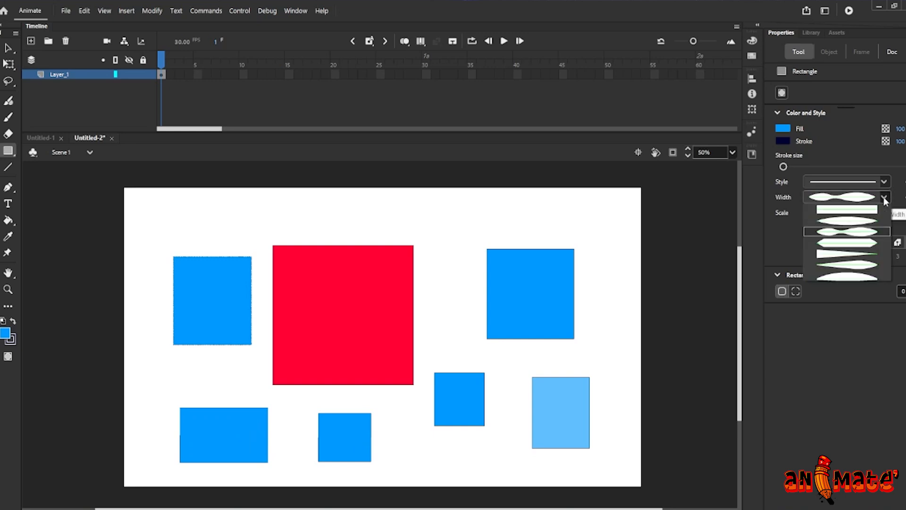
pyautogui.click(847, 259)
pyautogui.moveTo(564, 205); pyautogui.dragTo(610, 270)
pyautogui.moveTo(438, 214)
pyautogui.mouseDown()
pyautogui.moveTo(460, 266)
pyautogui.moveTo(476, 279)
pyautogui.mouseUp()
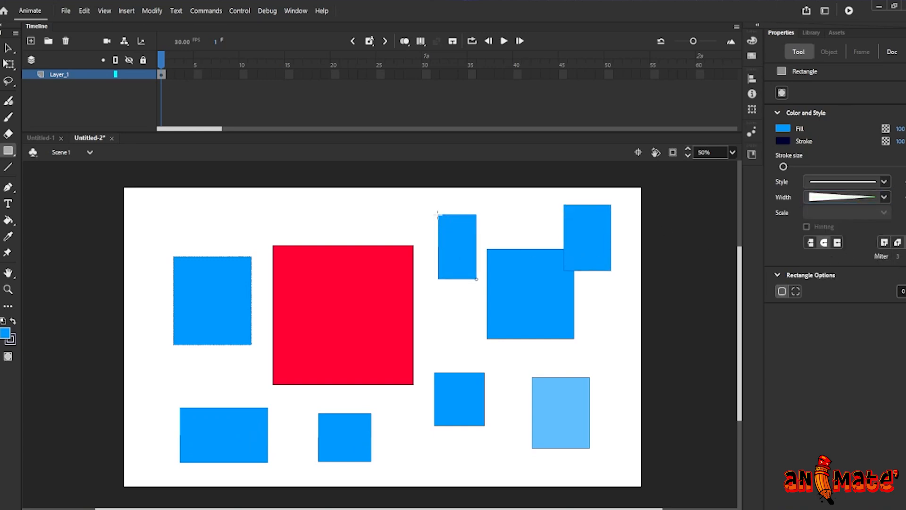
# Reset the stroke to a uniform width and draw a rectangle at the top left and a narrow one in the middle
pyautogui.click(884, 197)
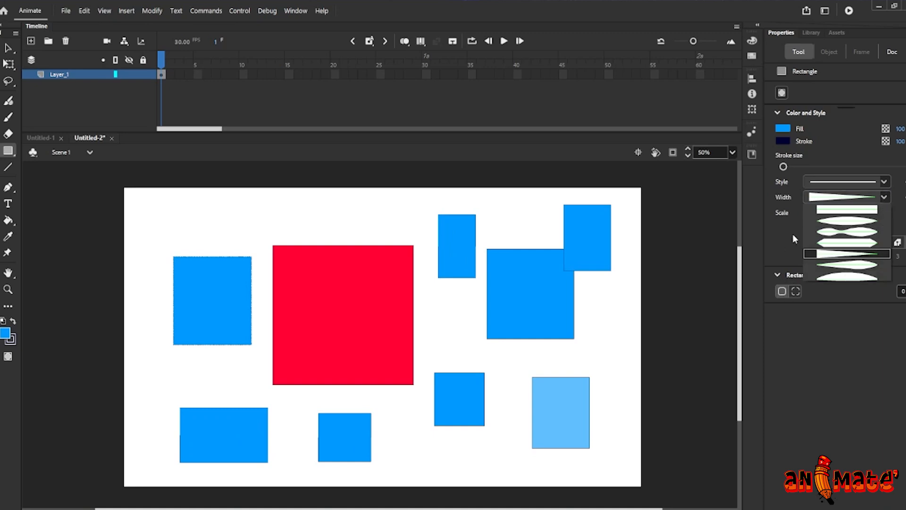
pyautogui.click(845, 209)
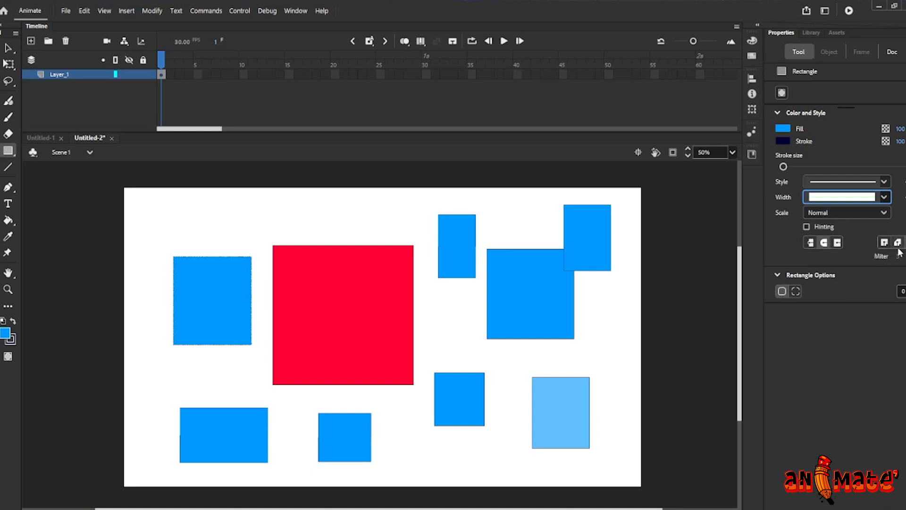
pyautogui.moveTo(208, 202); pyautogui.dragTo(279, 253)
pyautogui.moveTo(439, 307); pyautogui.dragTo(468, 359)
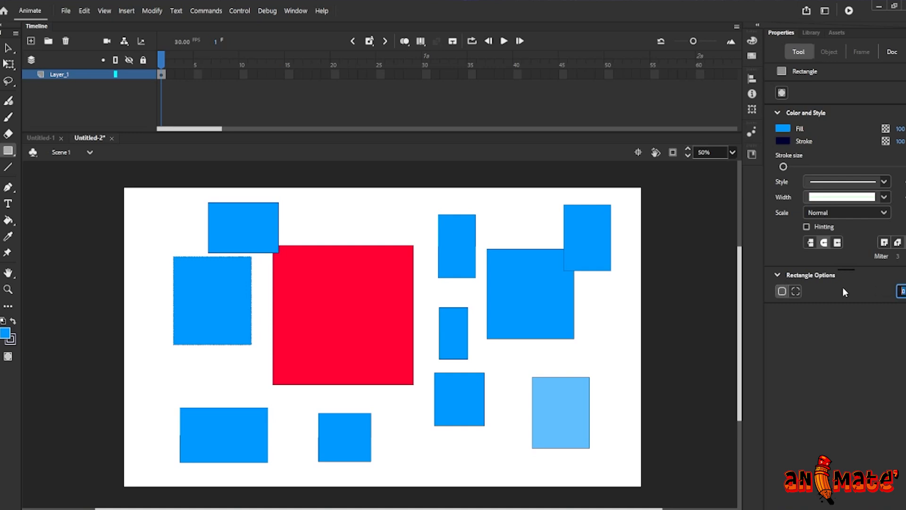
# Enter a rectangle corner radius and draw a narrow rectangle at the right edge and another at the top centre
pyautogui.write('4')
pyautogui.moveTo(605, 309); pyautogui.dragTo(632, 362)
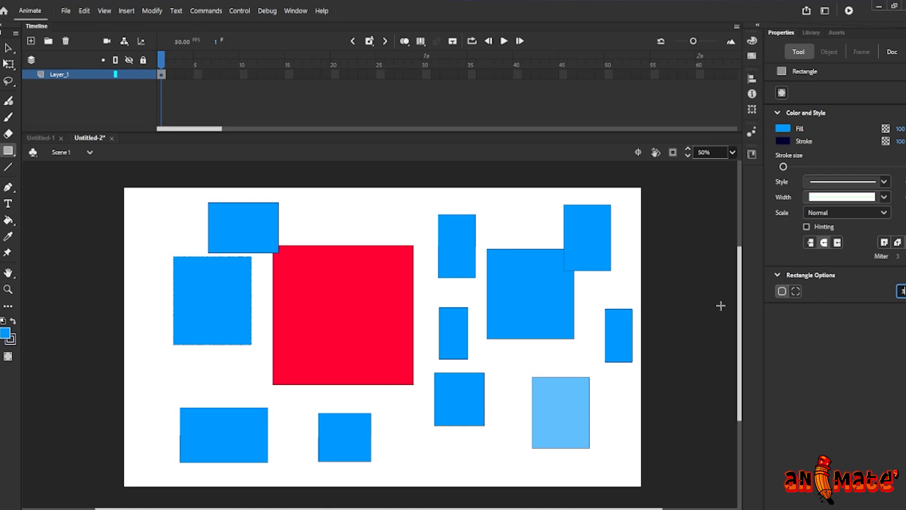
pyautogui.moveTo(374, 213)
pyautogui.mouseDown()
pyautogui.moveTo(419, 237)
pyautogui.moveTo(431, 273)
pyautogui.mouseUp()
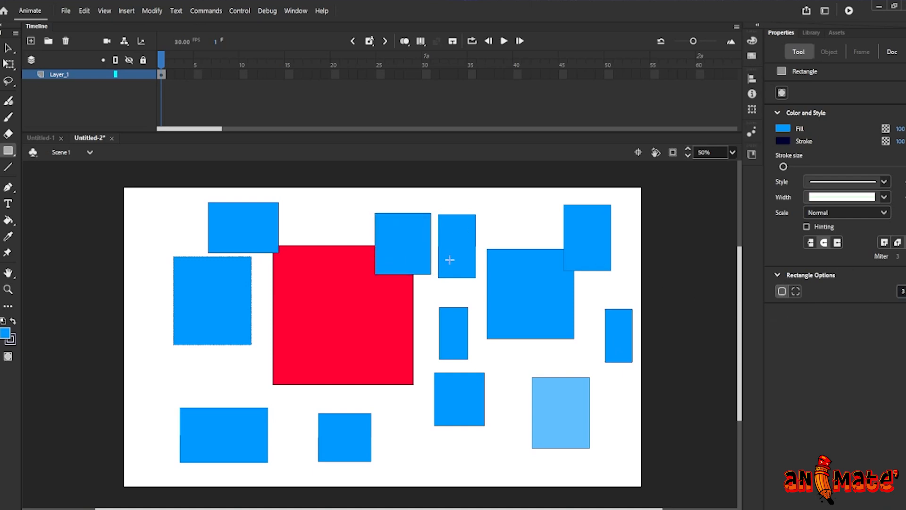
# Switch to individual corner radii, set the top-left radius to 7, and draw rectangles at the top and lower middle
pyautogui.click(795, 291)
pyautogui.moveTo(506, 205); pyautogui.dragTo(540, 246)
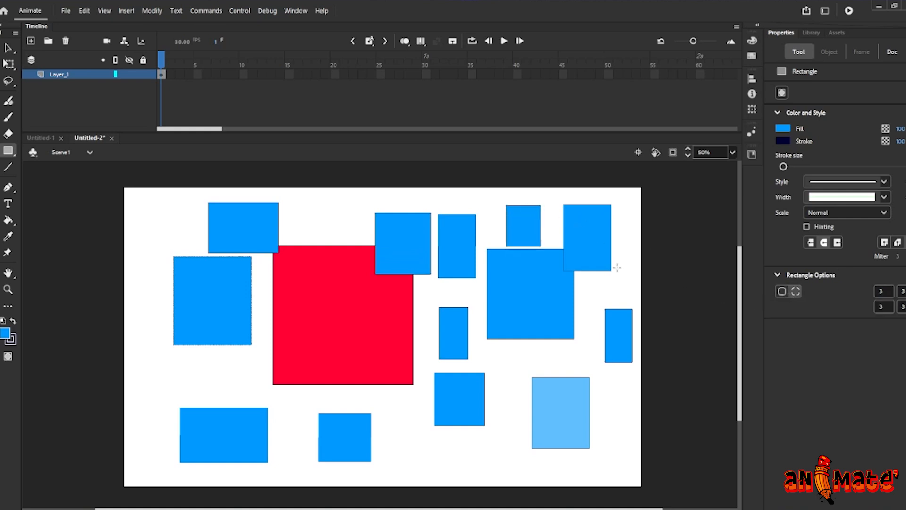
pyautogui.click(882, 291)
pyautogui.write('7')
pyautogui.moveTo(480, 358)
pyautogui.mouseDown()
pyautogui.moveTo(540, 441)
pyautogui.moveTo(550, 424)
pyautogui.mouseUp()
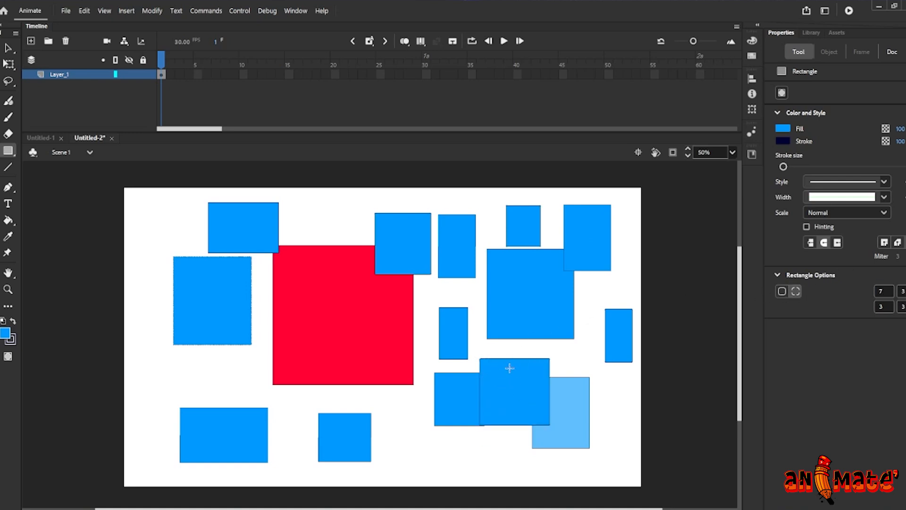
# Set the bottom-left corner radius to 12, clear the top-right value, and draw a rectangle with rounded left corners
pyautogui.hotkey('ctrl', '=')
pyautogui.hotkey('ctrl', '=')
pyautogui.hscroll(10, 585, 359)
pyautogui.scroll(-5, 585, 359)
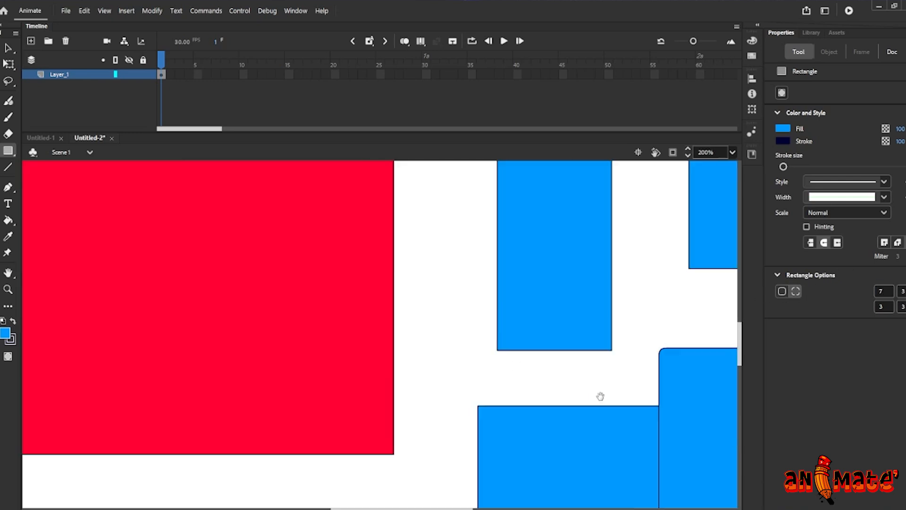
pyautogui.hscroll(2, 552, 249)
pyautogui.scroll(-2, 523, 234)
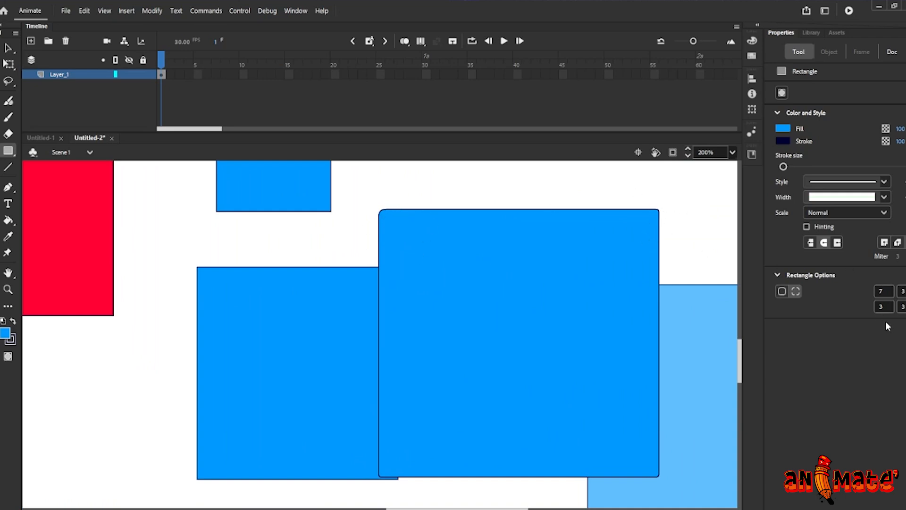
pyautogui.click(883, 306)
pyautogui.write('12')
pyautogui.click(901, 290)
pyautogui.press('BackSpace')
pyautogui.moveTo(304, 288); pyautogui.dragTo(431, 223)
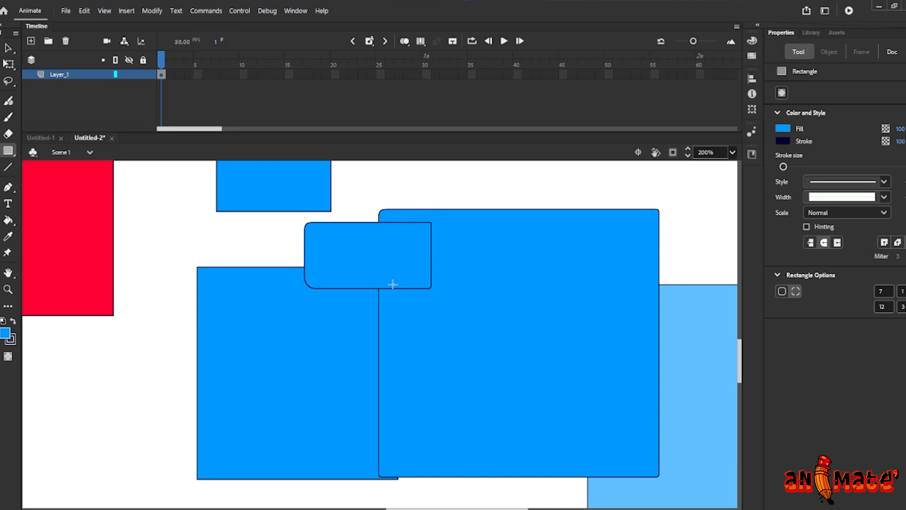
# Select all shapes on the stage and delete them
pyautogui.hotkey('ctrl', '1')
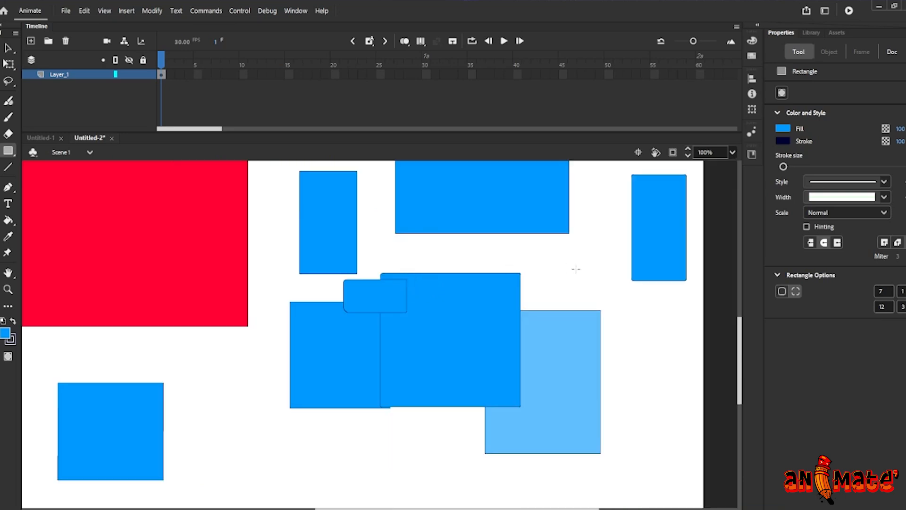
pyautogui.hotkey('ctrl', '-')
pyautogui.press('space')
pyautogui.moveTo(371, 232); pyautogui.dragTo(382, 287)
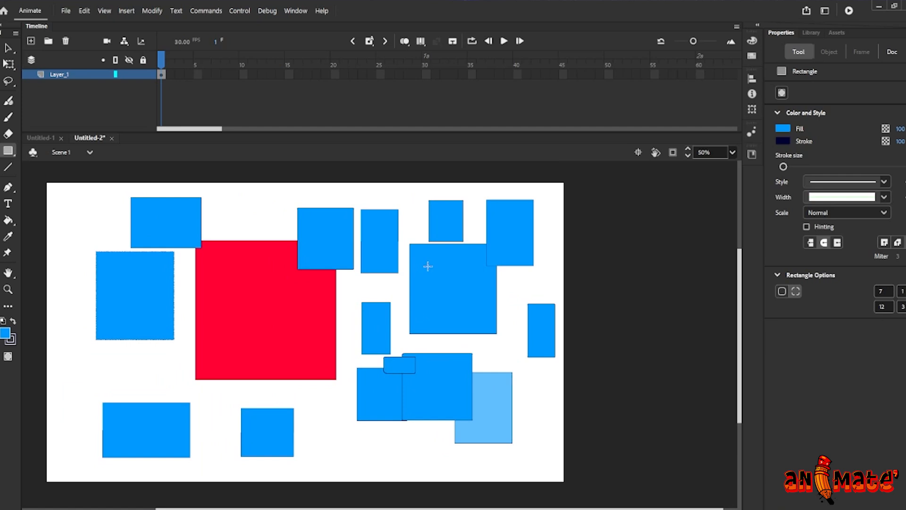
pyautogui.moveTo(307, 317); pyautogui.dragTo(327, 298)
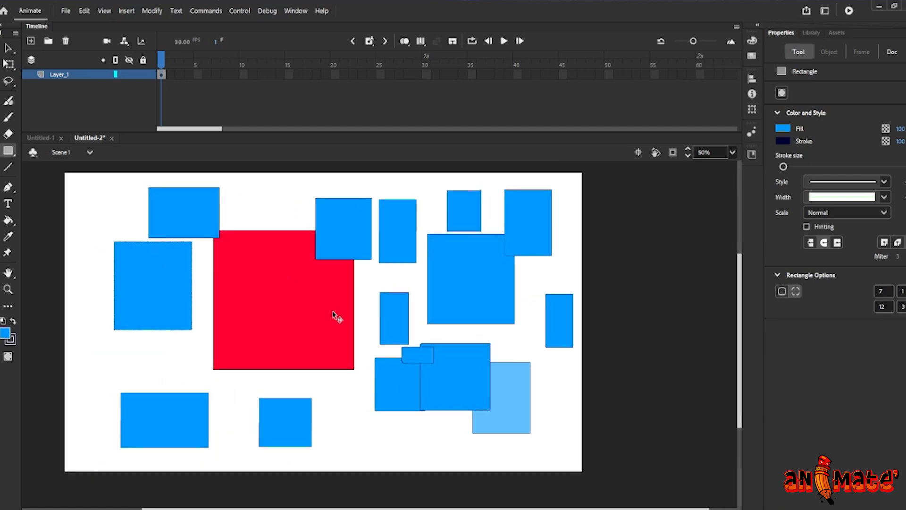
pyautogui.hotkey('ctrl', '-')
pyautogui.press('v')
pyautogui.moveTo(241, 226); pyautogui.dragTo(526, 385)
pyautogui.press('Delete')
pyautogui.hotkey('ctrl', '=')
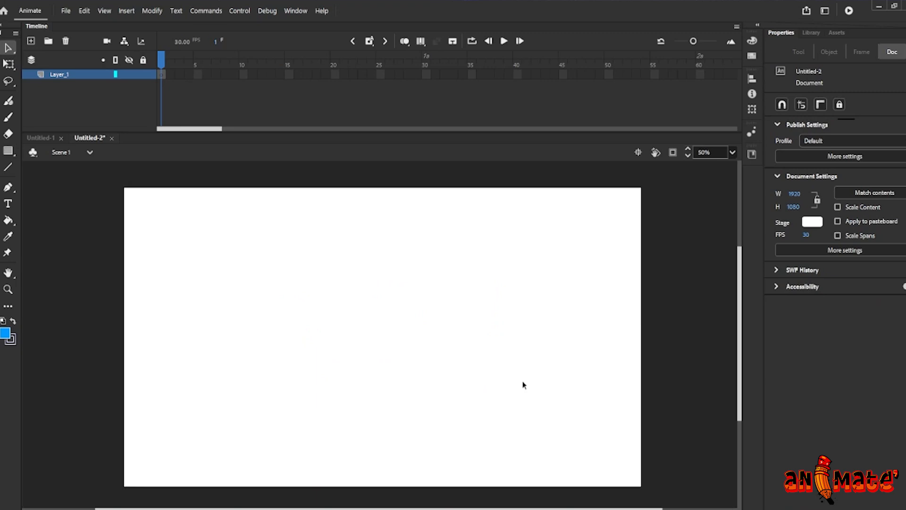
pyautogui.click(12, 153)
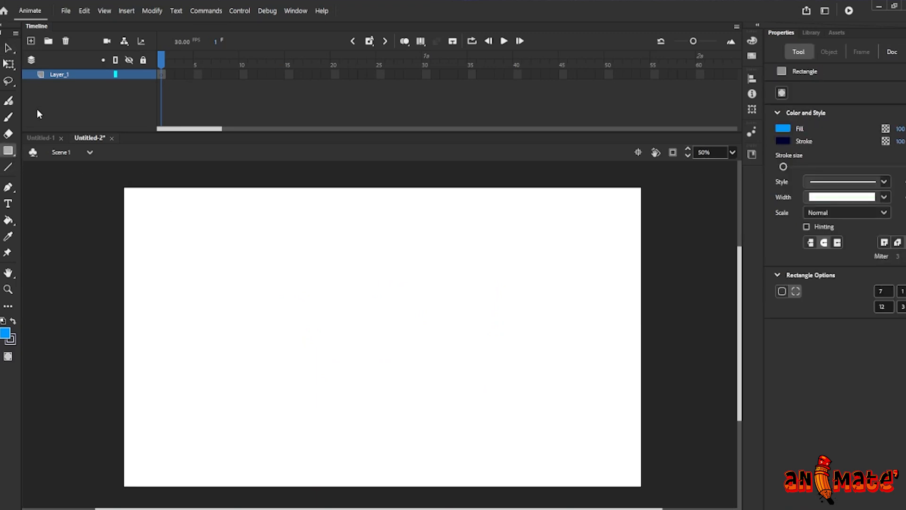
pyautogui.click(13, 154)
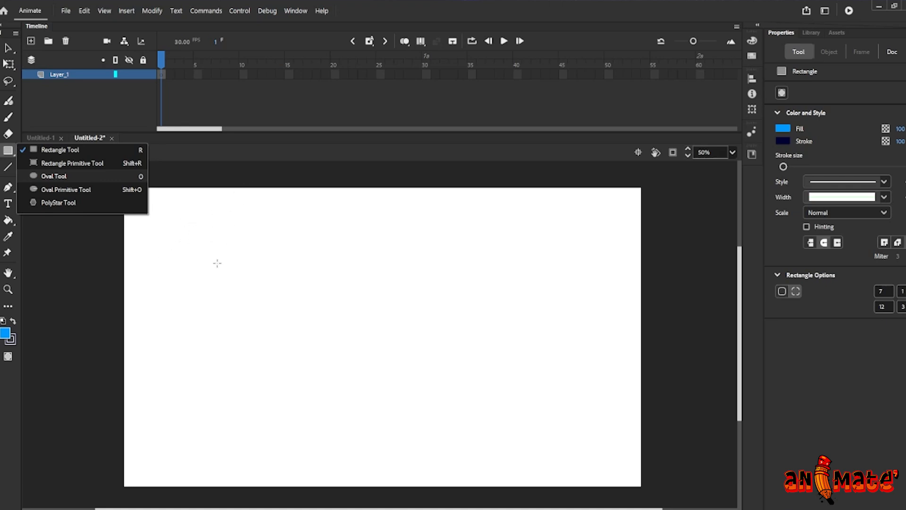
pyautogui.press('Down')
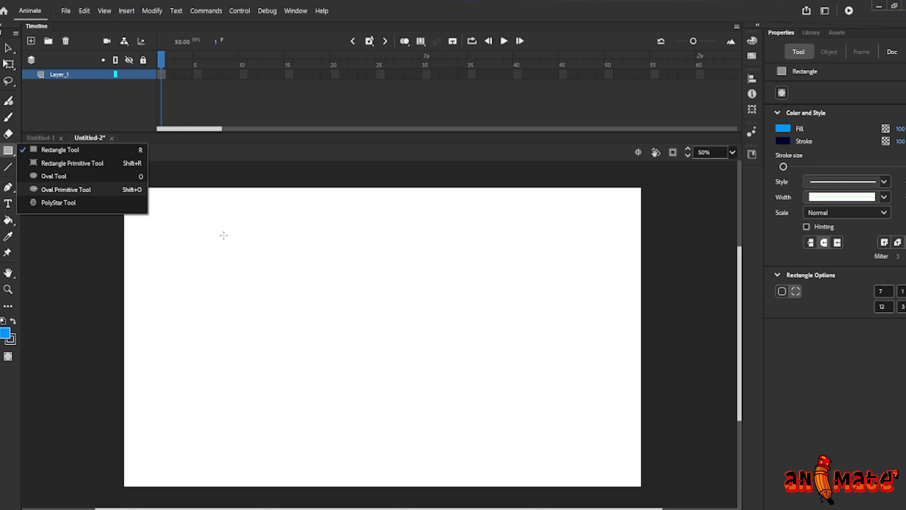
pyautogui.moveTo(263, 248); pyautogui.dragTo(334, 322)
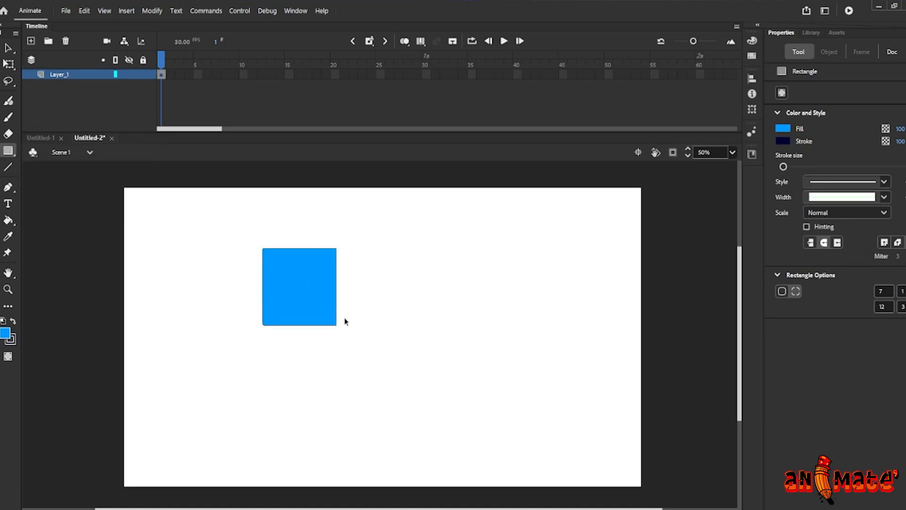
pyautogui.hotkey('ctrl', 'z')
# Switch to the Oval tool and draw an oval near the centre of the stage
pyautogui.press('o')
pyautogui.moveTo(298, 254); pyautogui.dragTo(373, 308)
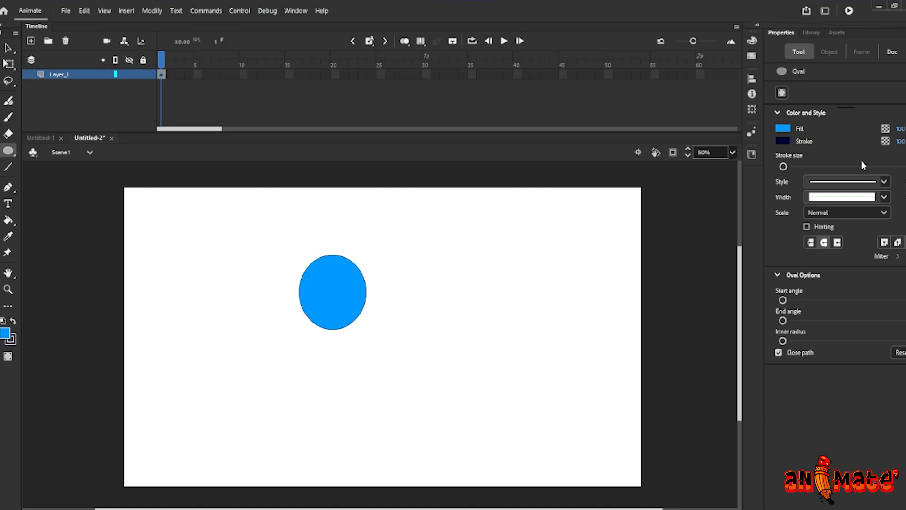
pyautogui.click(782, 165)
# Raise the oval start angle and inner radius, then draw two partial ring shapes
pyautogui.moveTo(783, 299); pyautogui.dragTo(815, 300)
pyautogui.moveTo(782, 341); pyautogui.dragTo(815, 340)
pyautogui.moveTo(495, 279); pyautogui.dragTo(558, 360)
pyautogui.moveTo(327, 372); pyautogui.dragTo(405, 434)
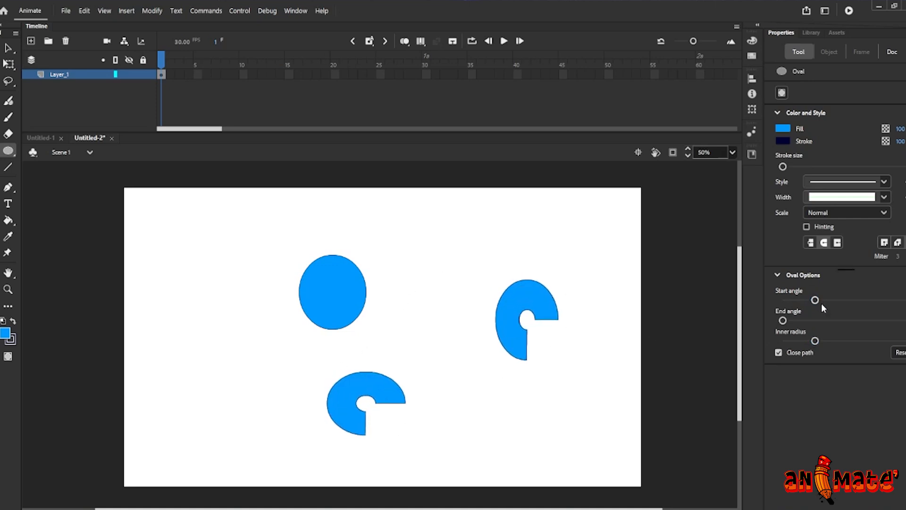
# Lower the start angle, reduce the inner radius to zero, and draw two wedge-shaped ovals
pyautogui.moveTo(815, 300); pyautogui.dragTo(797, 300)
pyautogui.moveTo(815, 340)
pyautogui.mouseDown()
pyautogui.moveTo(783, 341)
pyautogui.moveTo(800, 320)
pyautogui.moveTo(816, 321)
pyautogui.mouseUp()
pyautogui.moveTo(426, 245)
pyautogui.mouseDown()
pyautogui.moveTo(475, 337)
pyautogui.moveTo(556, 370)
pyautogui.mouseUp()
pyautogui.moveTo(165, 270)
pyautogui.mouseDown()
pyautogui.moveTo(232, 354)
pyautogui.moveTo(278, 370)
pyautogui.mouseUp()
# Increase the start angle to draw a cut oval, then add a small inner radius and draw another at the bottom
pyautogui.moveTo(797, 300); pyautogui.dragTo(837, 300)
pyautogui.moveTo(433, 251); pyautogui.dragTo(493, 354)
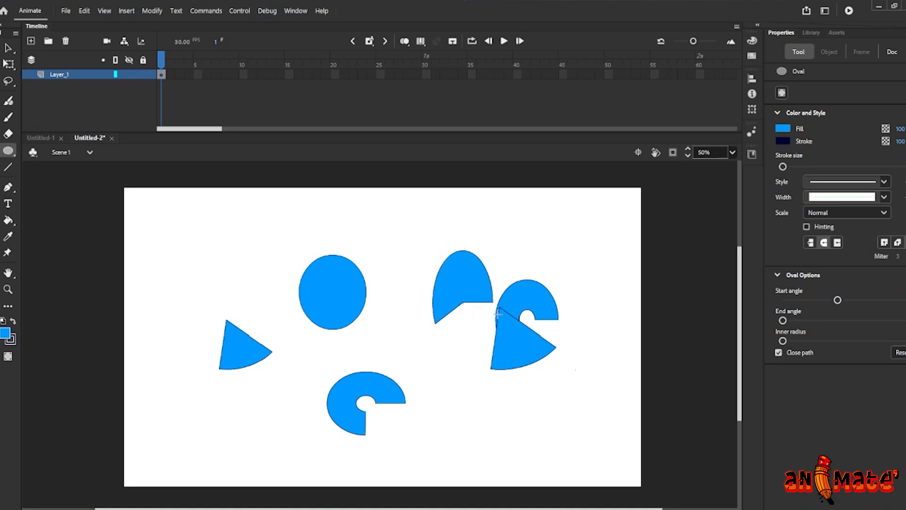
pyautogui.moveTo(783, 341); pyautogui.dragTo(797, 340)
pyautogui.moveTo(466, 406); pyautogui.dragTo(525, 473)
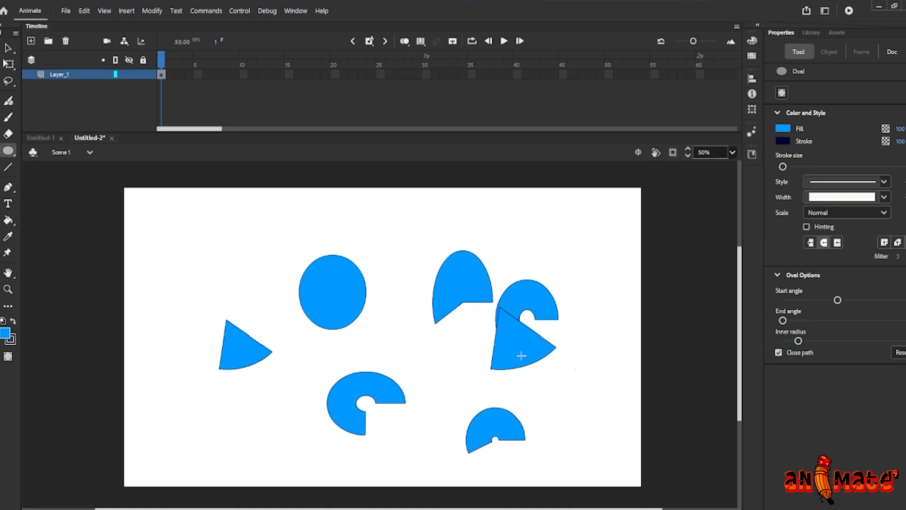
# Reset the start angle and inner radius to zero and draw a full oval at the top right
pyautogui.moveTo(838, 300); pyautogui.dragTo(782, 300)
pyautogui.moveTo(798, 340); pyautogui.dragTo(783, 341)
pyautogui.moveTo(532, 225); pyautogui.dragTo(601, 305)
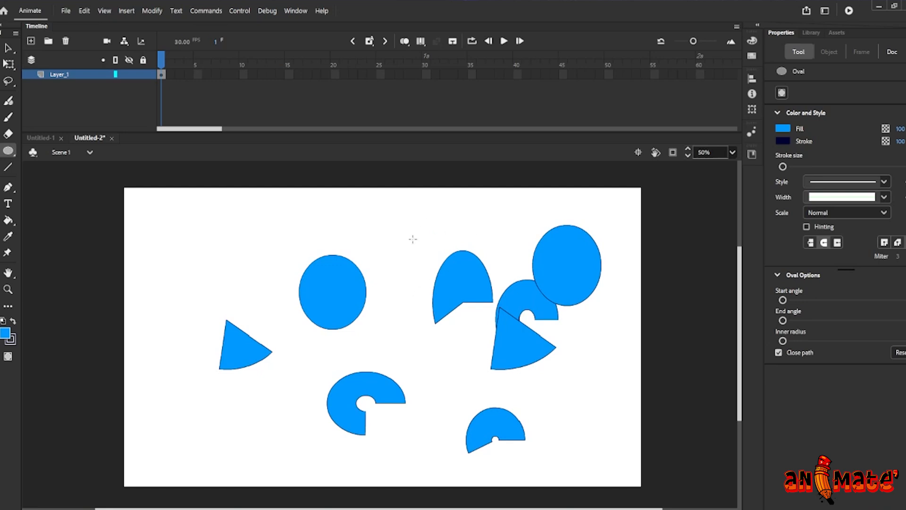
# Select everything on the stage and delete it
pyautogui.press('v')
pyautogui.moveTo(134, 189); pyautogui.dragTo(603, 438)
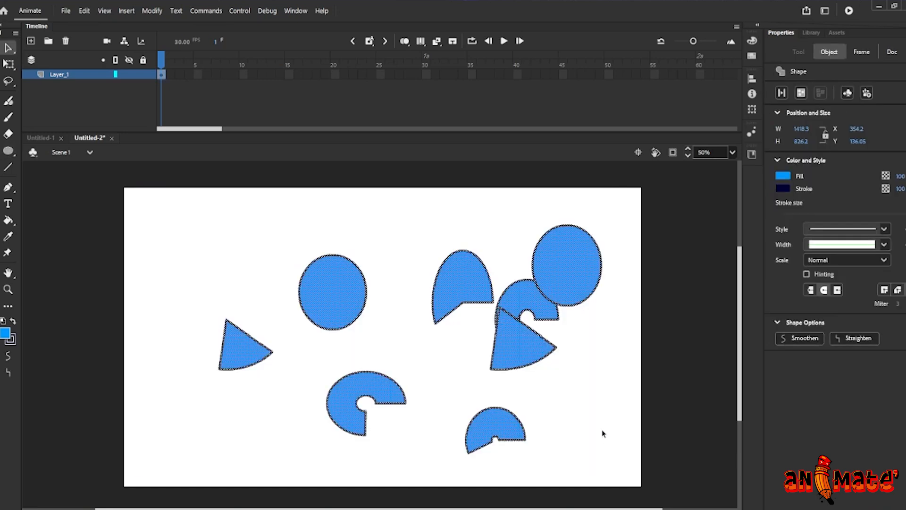
pyautogui.press('Delete')
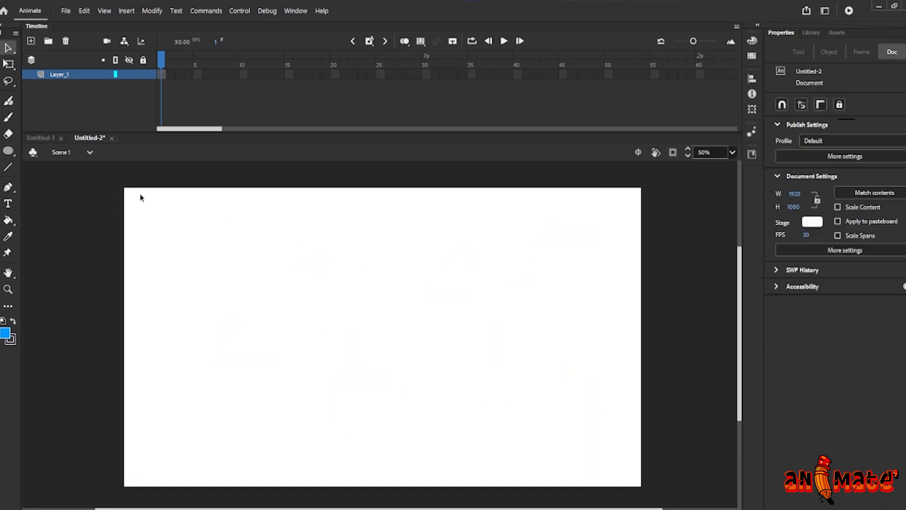
pyautogui.press('n')
pyautogui.moveTo(221, 311); pyautogui.dragTo(441, 292)
pyautogui.hotkey('ctrl', 'z')
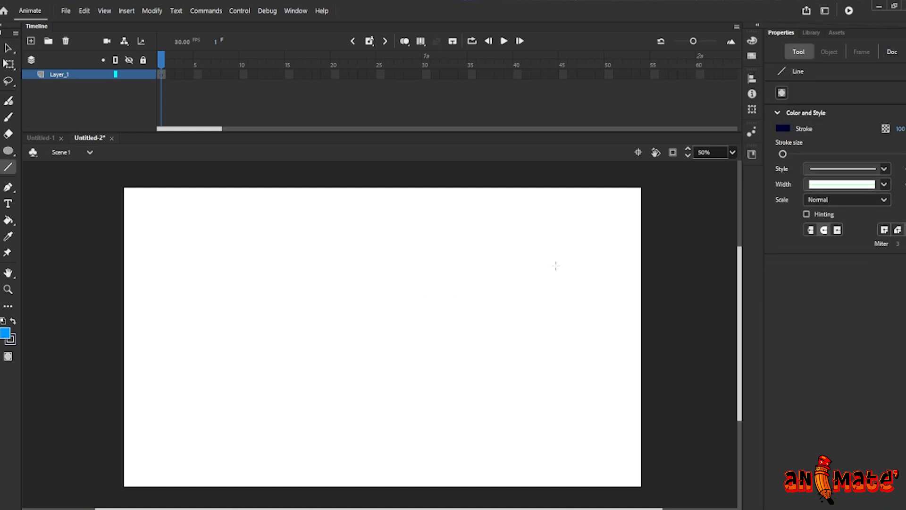
# Increase the Line tool's stroke size and draw four thick straight lines on the stage
pyautogui.moveTo(793, 154); pyautogui.dragTo(817, 153)
pyautogui.moveTo(378, 245); pyautogui.dragTo(289, 341)
pyautogui.moveTo(415, 261); pyautogui.dragTo(482, 372)
pyautogui.moveTo(295, 394); pyautogui.dragTo(457, 415)
pyautogui.moveTo(536, 256); pyautogui.dragTo(547, 387)
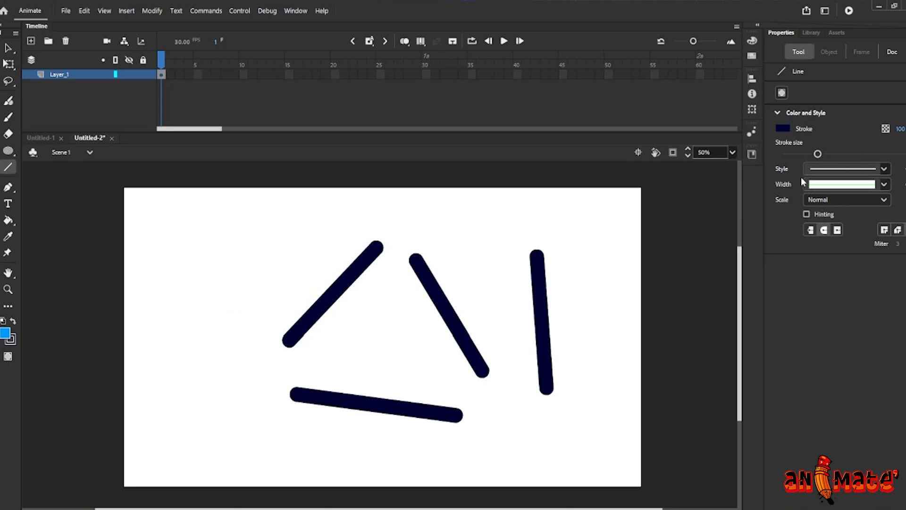
# Set the Line tool's cap to square and draw two square-ended lines, one at the right and one at the top left
pyautogui.click(856, 201)
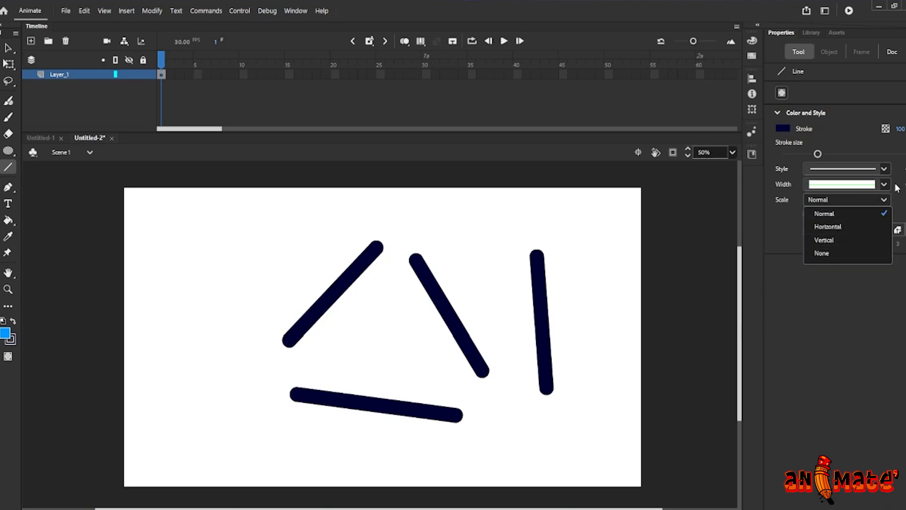
pyautogui.click(818, 294)
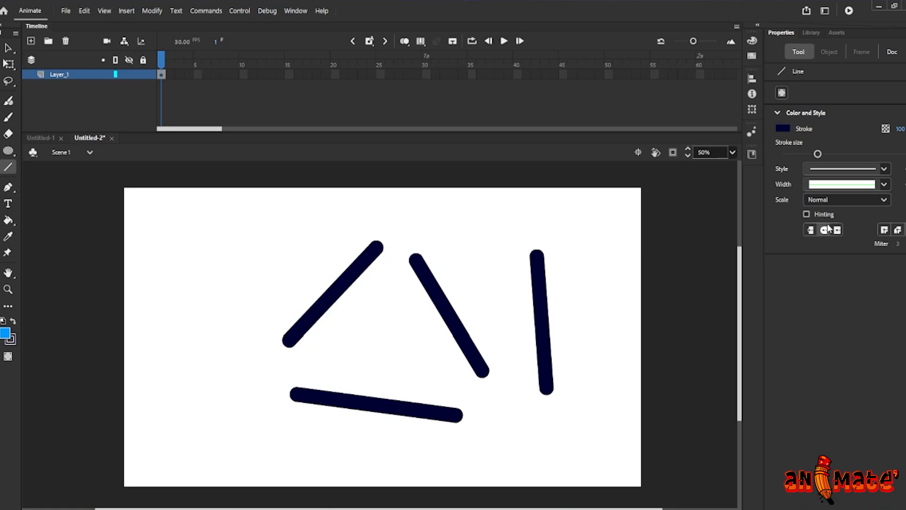
pyautogui.moveTo(604, 224); pyautogui.dragTo(612, 347)
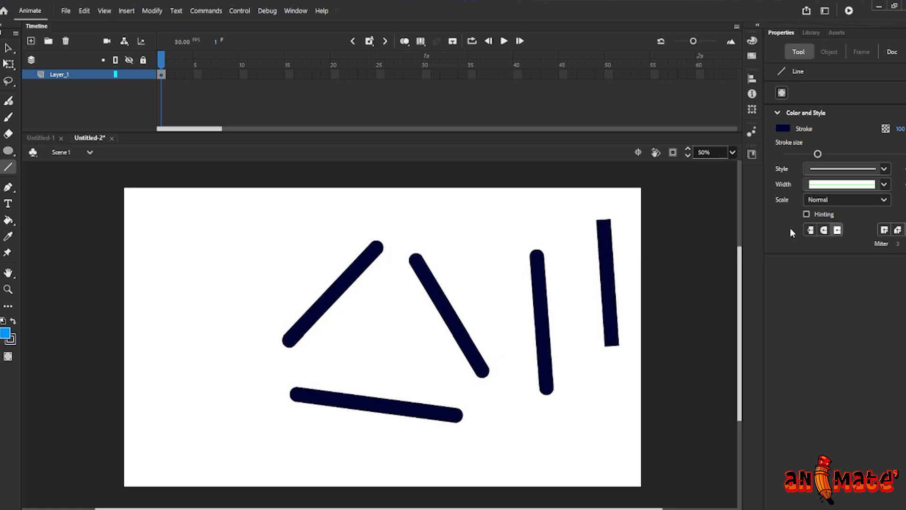
pyautogui.moveTo(291, 251); pyautogui.dragTo(324, 237)
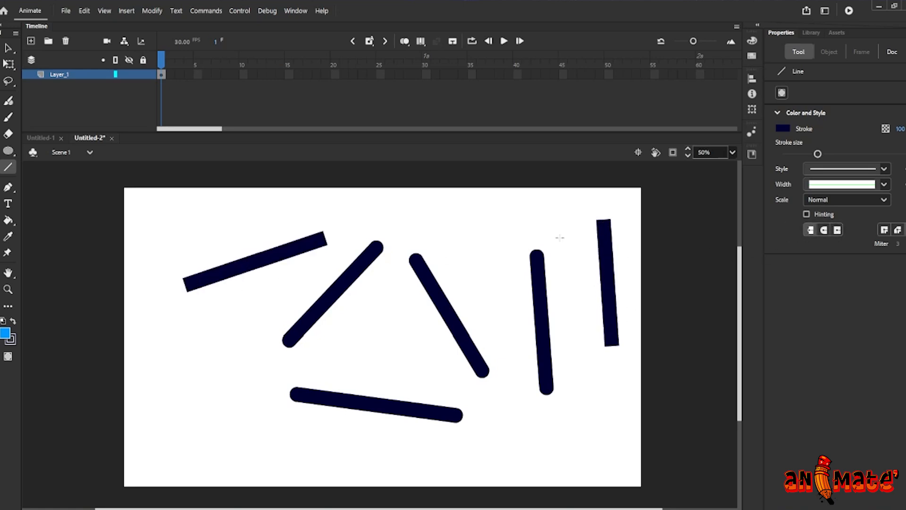
# Switch the cap to round and draw another round-ended line near the middle
pyautogui.click(823, 230)
pyautogui.moveTo(448, 219); pyautogui.dragTo(479, 306)
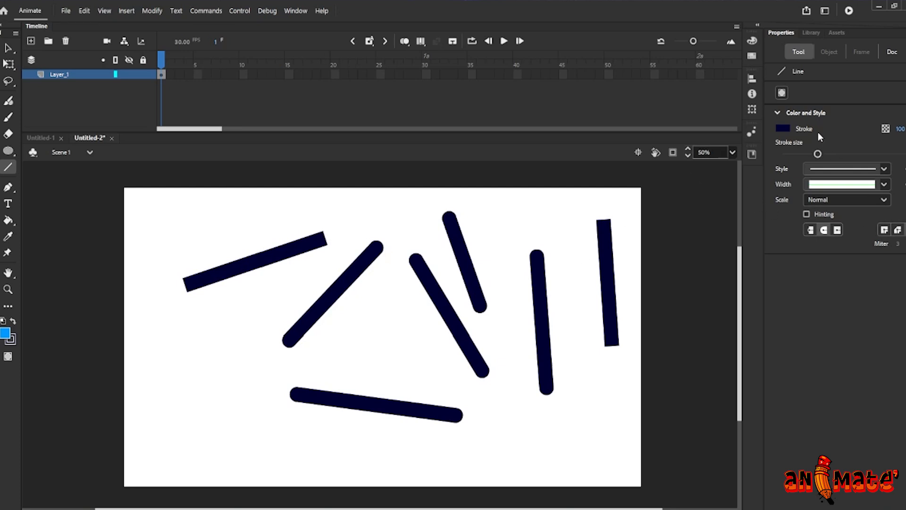
# Change the stroke colour to teal and draw two teal lines
pyautogui.click(784, 129)
pyautogui.click(653, 192)
pyautogui.moveTo(205, 360); pyautogui.dragTo(308, 280)
pyautogui.moveTo(375, 301); pyautogui.dragTo(424, 371)
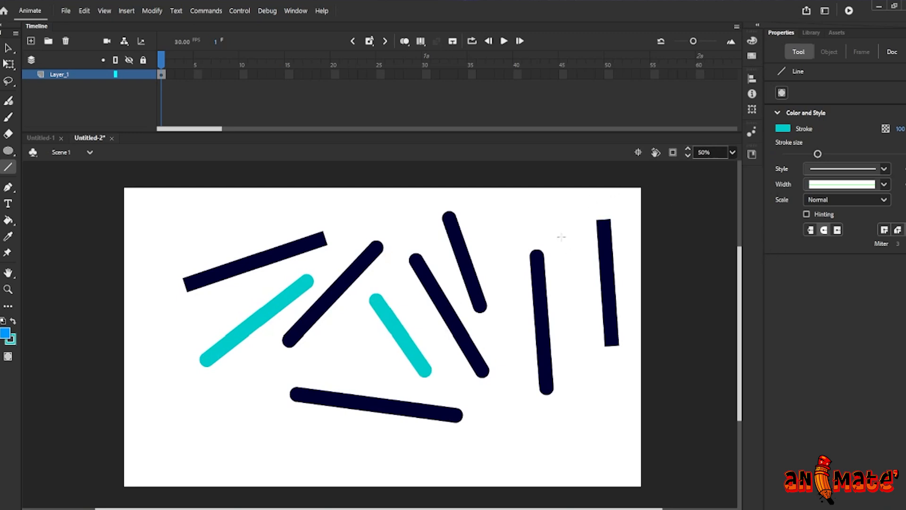
# Select everything on the stage and delete it
pyautogui.click(13, 153)
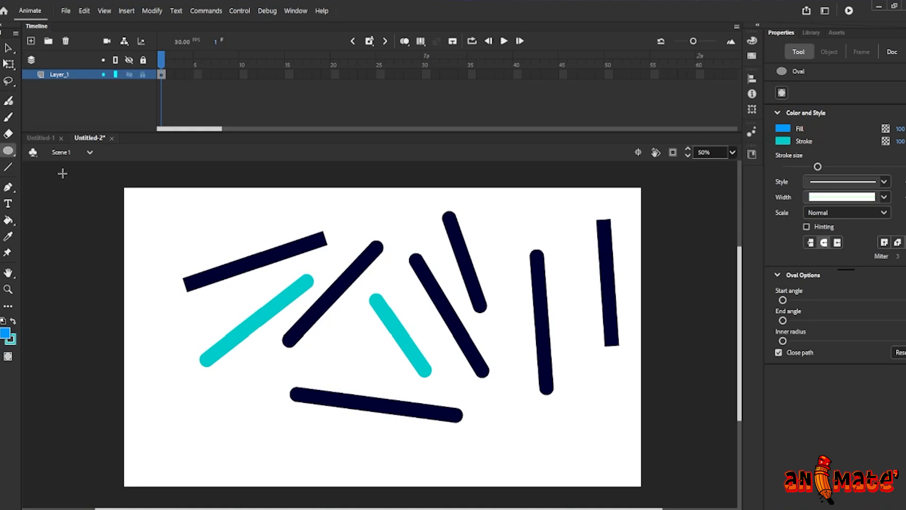
pyautogui.press('v')
pyautogui.moveTo(137, 191)
pyautogui.mouseDown()
pyautogui.moveTo(287, 293)
pyautogui.moveTo(627, 443)
pyautogui.moveTo(625, 437)
pyautogui.mouseUp()
pyautogui.press('Delete')
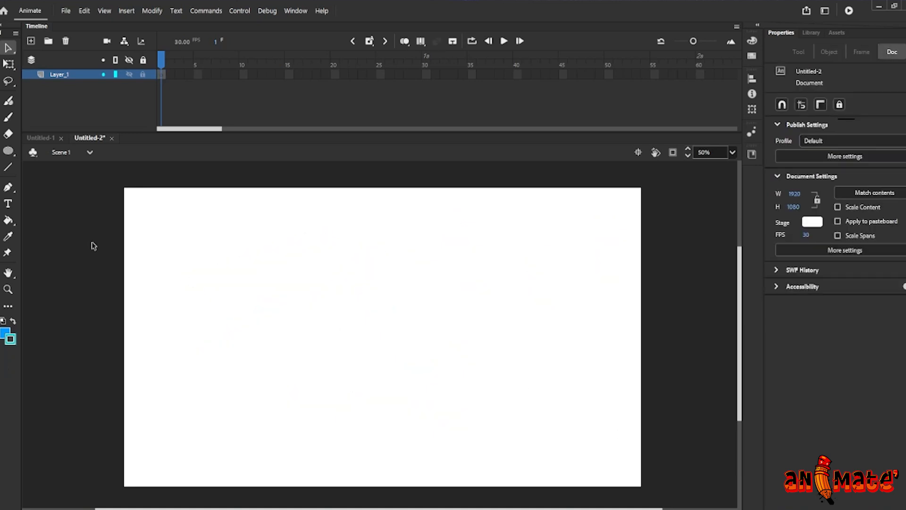
# Draw a rectangle on the stage with the Rectangle Primitive Tool
pyautogui.click(8, 150)
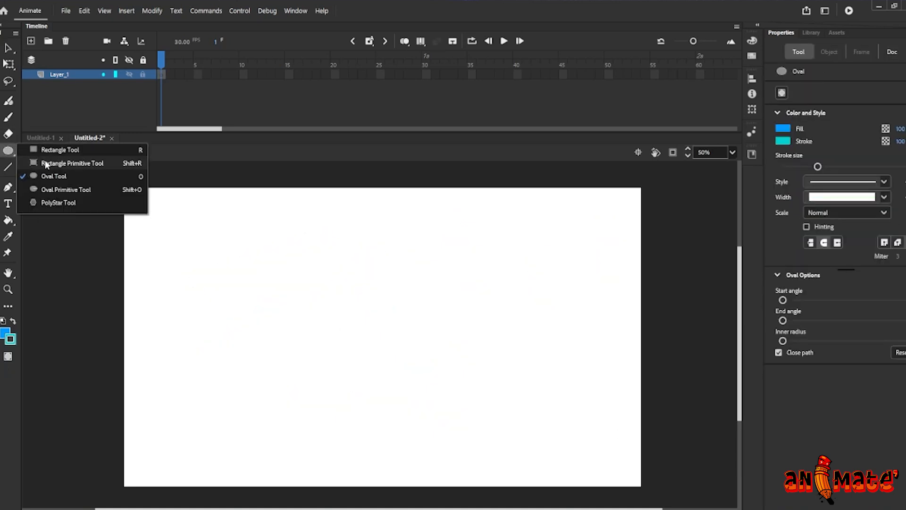
pyautogui.click(66, 167)
pyautogui.moveTo(283, 258); pyautogui.dragTo(397, 341)
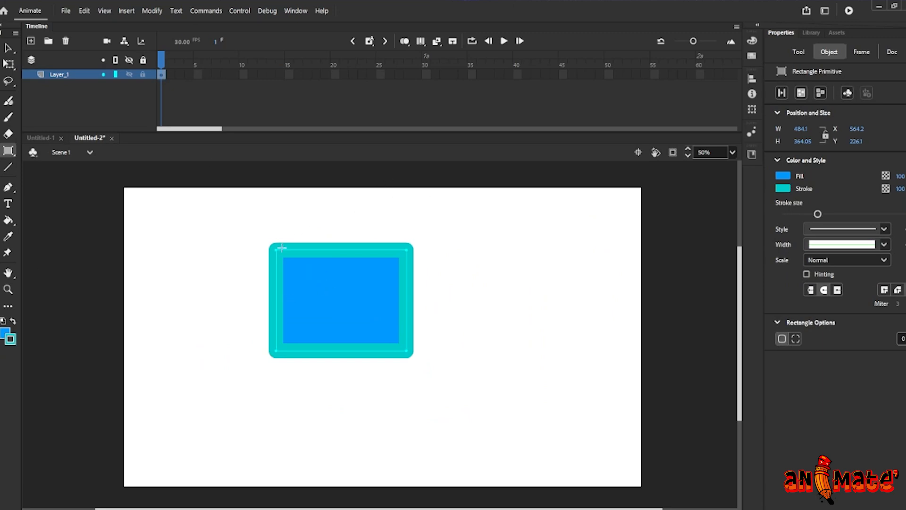
# Drag a corner handle of the rectangle primitive to round all its corners
pyautogui.press('v')
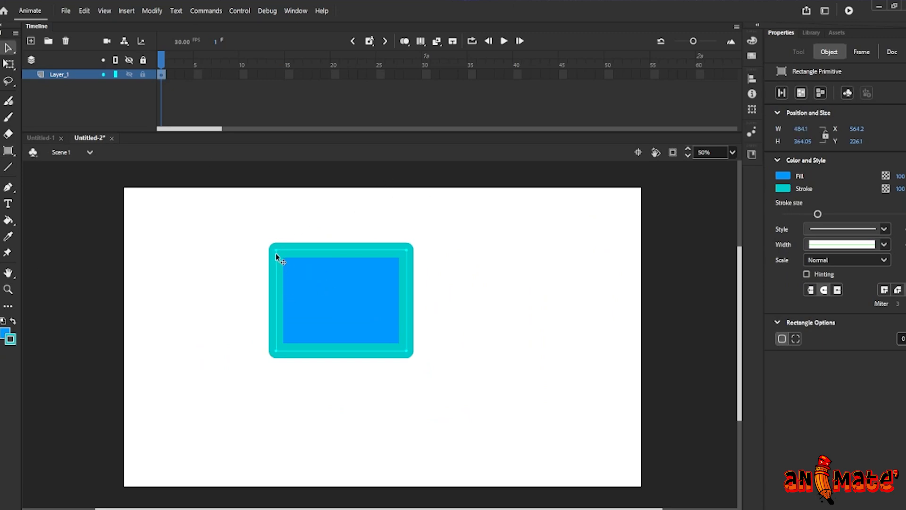
pyautogui.moveTo(275, 251); pyautogui.dragTo(276, 251)
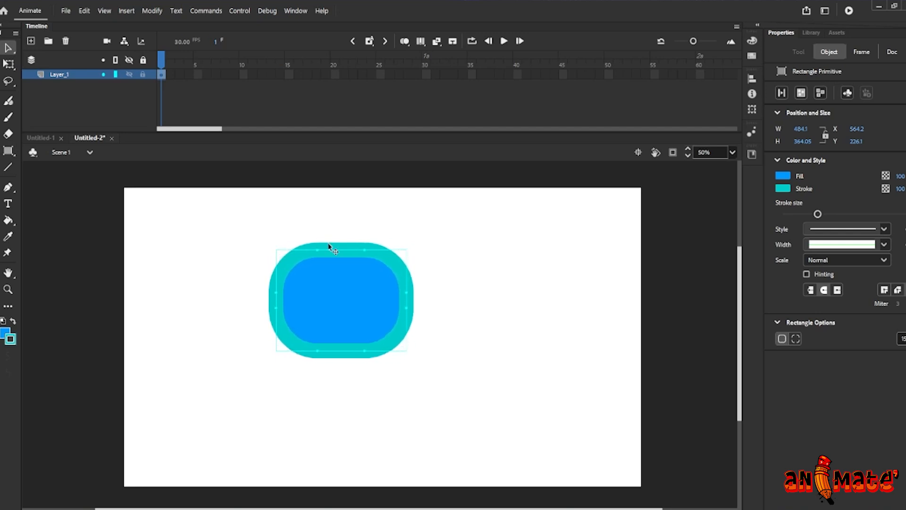
pyautogui.click(459, 259)
pyautogui.moveTo(230, 225); pyautogui.dragTo(417, 354)
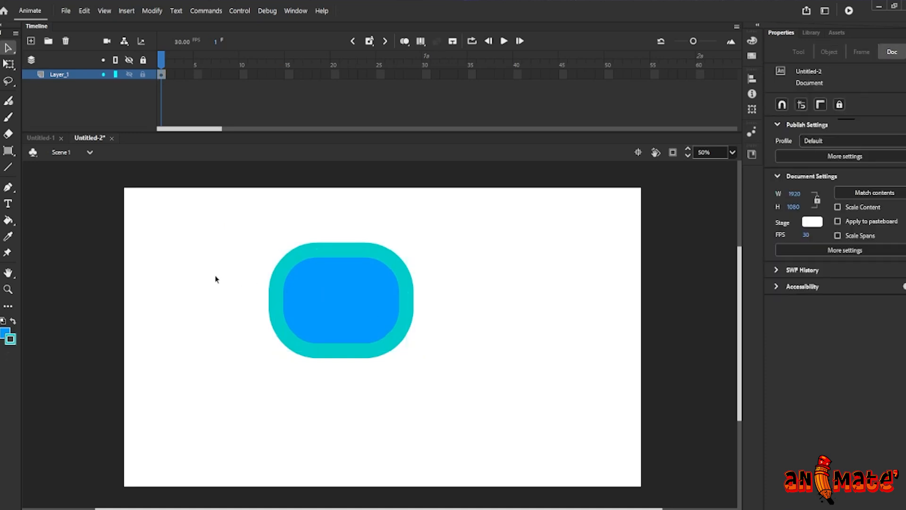
# Switch to the Oval Primitive Tool and draw a circle to the right of the rectangle
pyautogui.click(13, 155)
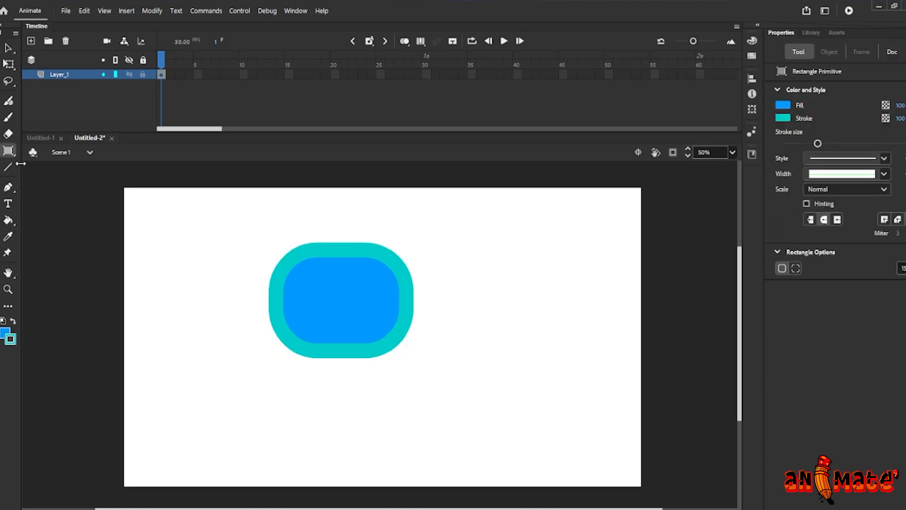
pyautogui.press('o')
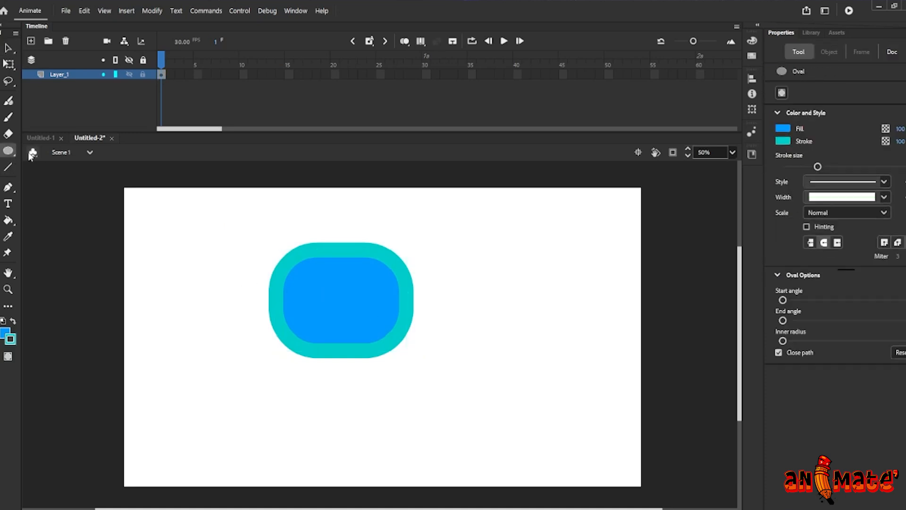
pyautogui.click(8, 151)
pyautogui.click(66, 190)
pyautogui.moveTo(488, 283); pyautogui.dragTo(572, 371)
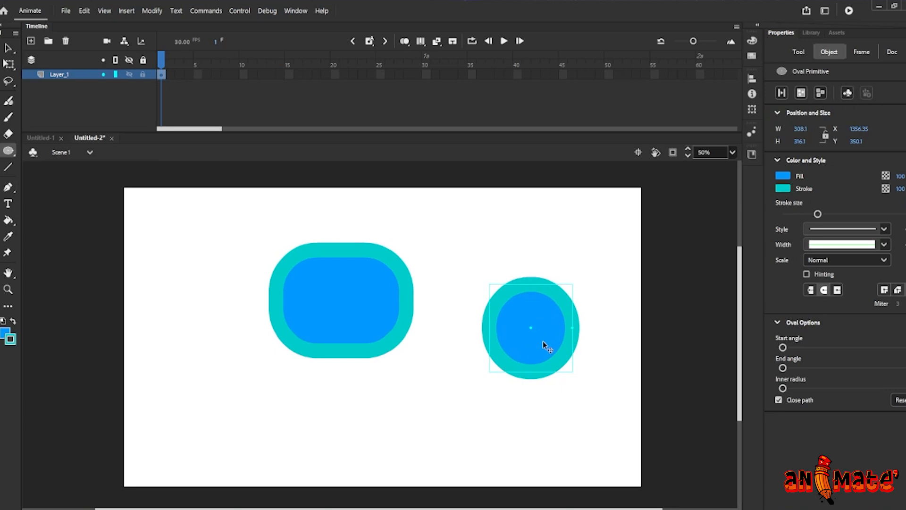
# Drag the oval primitive's handle to cut a wedge out of the circle
pyautogui.press('v')
pyautogui.moveTo(531, 327); pyautogui.dragTo(571, 332)
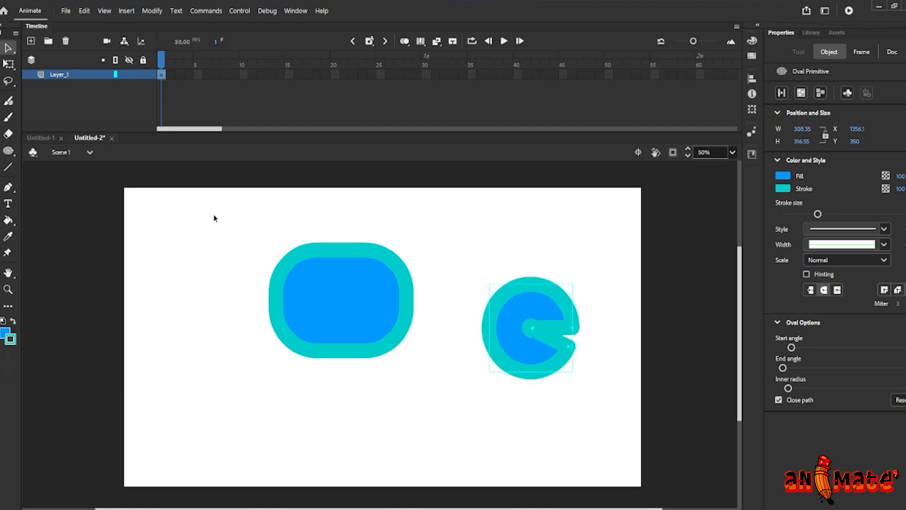
# Draw a pentagon at the top left of the stage with the PolyStar Tool
pyautogui.click(10, 152)
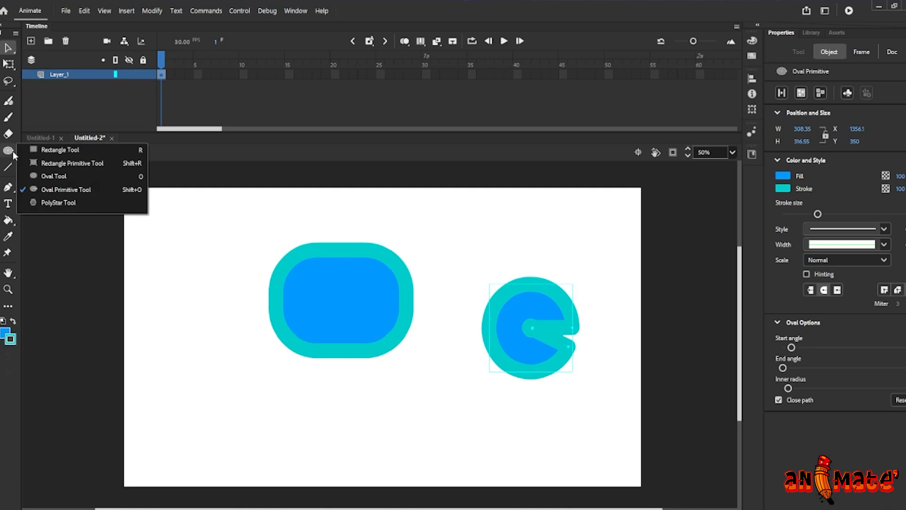
pyautogui.click(62, 203)
pyautogui.moveTo(173, 260)
pyautogui.mouseDown()
pyautogui.moveTo(241, 331)
pyautogui.moveTo(203, 309)
pyautogui.moveTo(203, 300)
pyautogui.mouseUp()
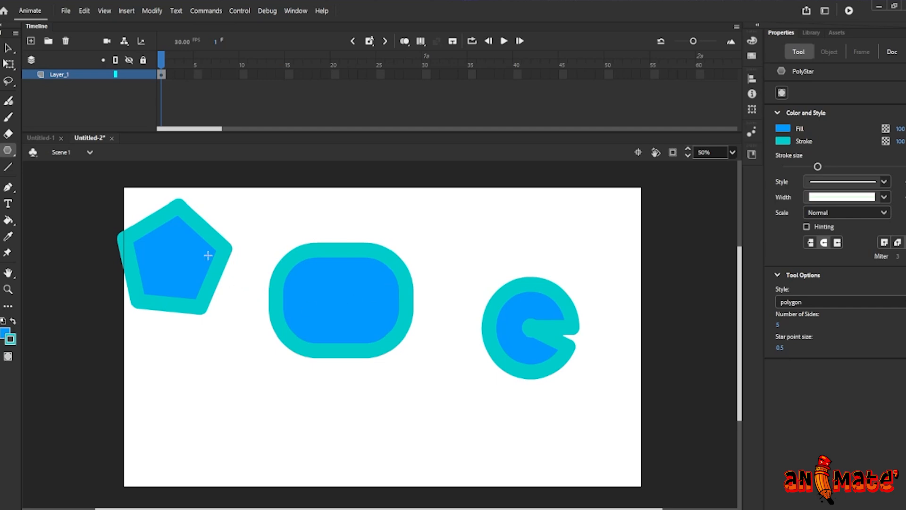
# Reshape the pentagon's top-left corner by dragging its outline with the Selection tool
pyautogui.press('v')
pyautogui.moveTo(150, 218); pyautogui.dragTo(161, 236)
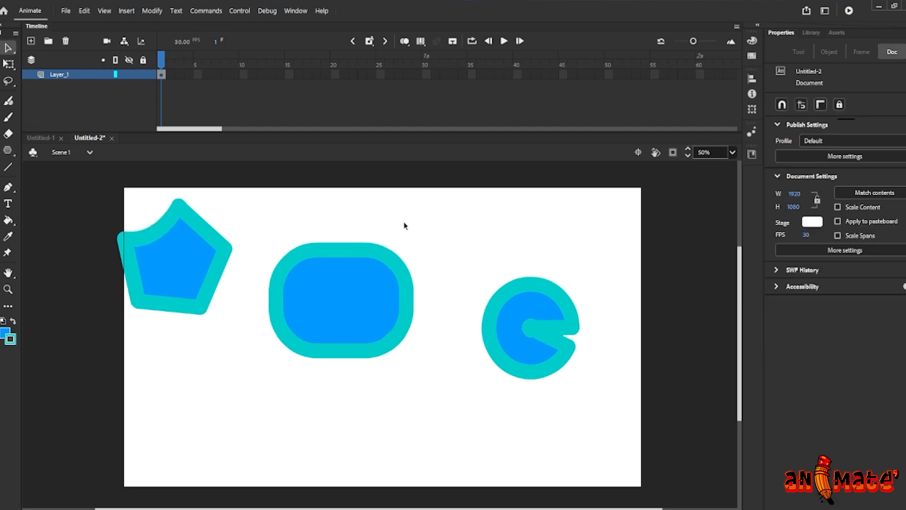
pyautogui.moveTo(153, 222)
pyautogui.mouseDown()
pyautogui.moveTo(142, 201)
pyautogui.moveTo(146, 208)
pyautogui.mouseUp()
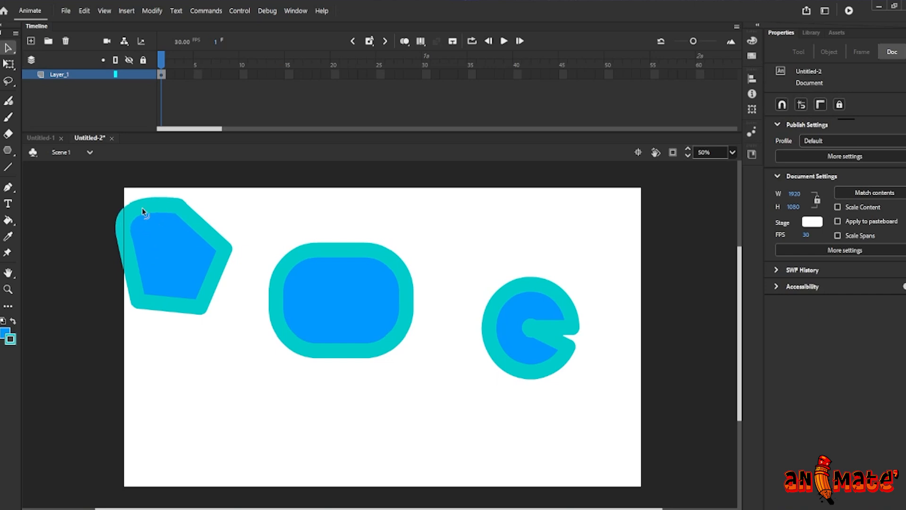
pyautogui.click(185, 211)
pyautogui.moveTo(199, 237); pyautogui.dragTo(202, 235)
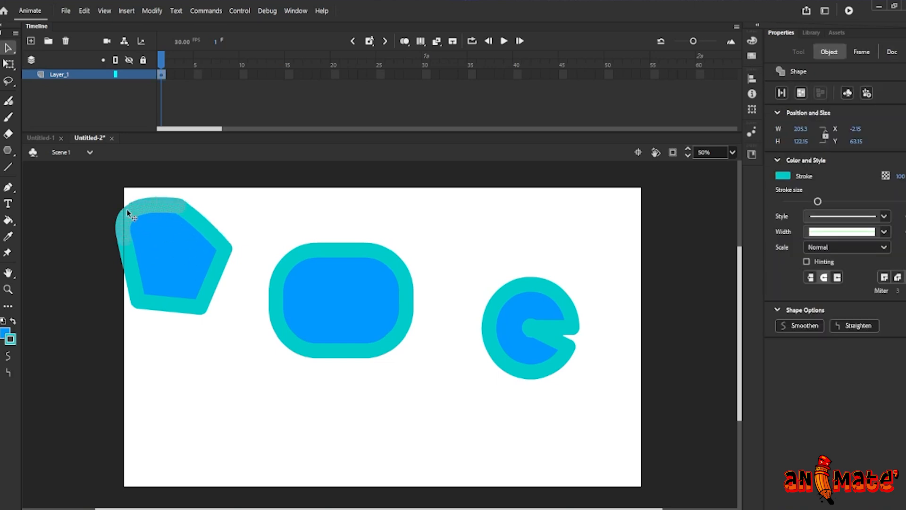
# Select all shapes on the stage and delete them
pyautogui.moveTo(77, 173)
pyautogui.mouseDown()
pyautogui.moveTo(590, 398)
pyautogui.moveTo(614, 422)
pyautogui.mouseUp()
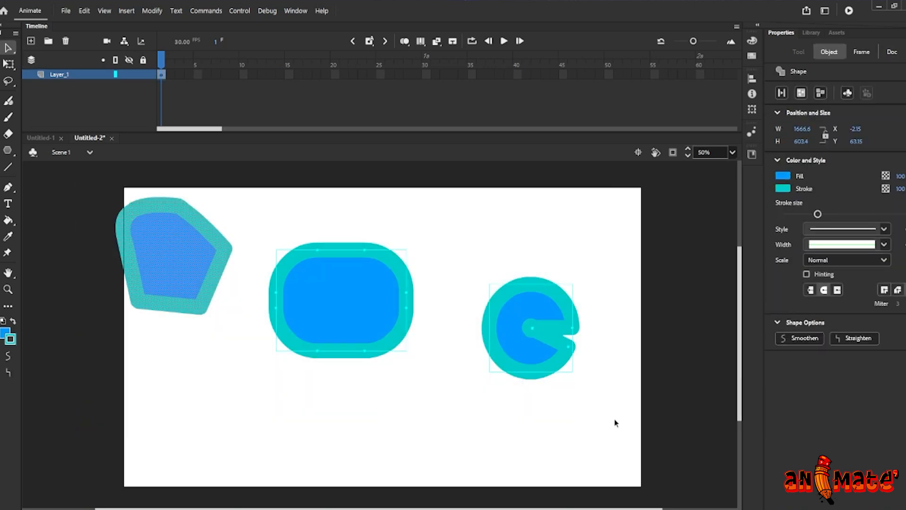
pyautogui.press('Delete')
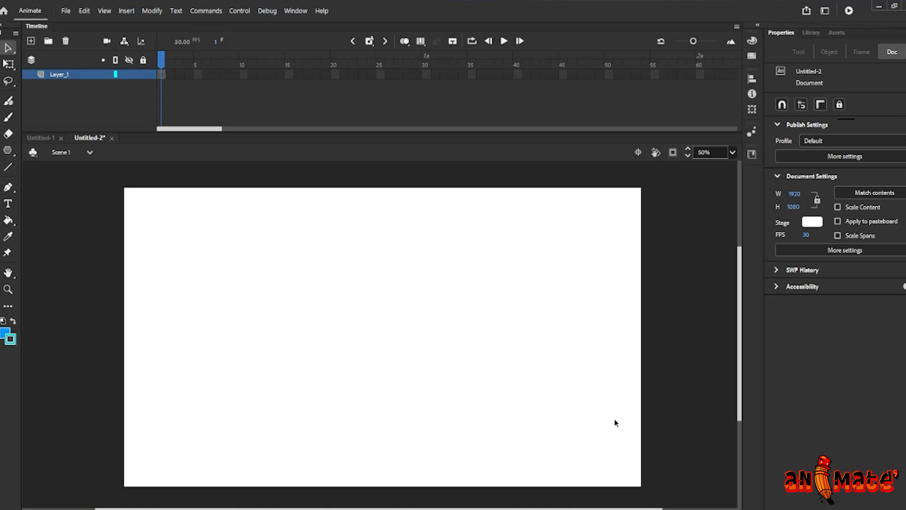